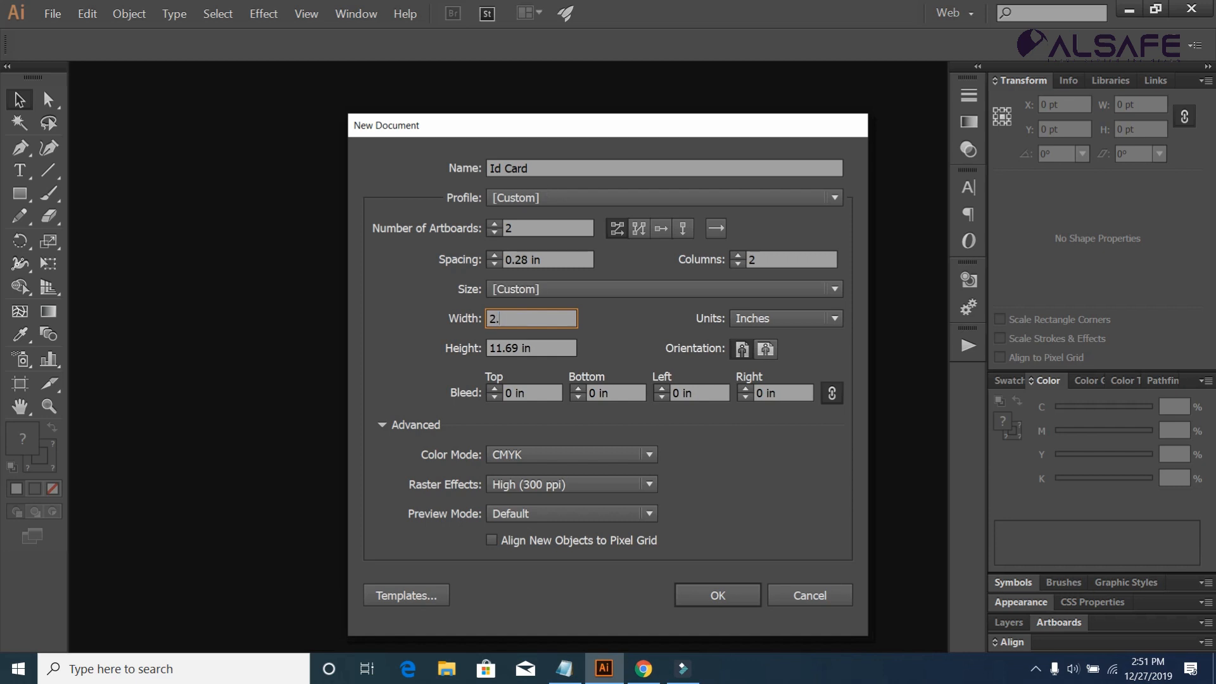
Create the Id Card document with 2.13 in wide by 3.39 in high artboards and a 0.125 in bleed on all sides.
type("3")
key("Tab")
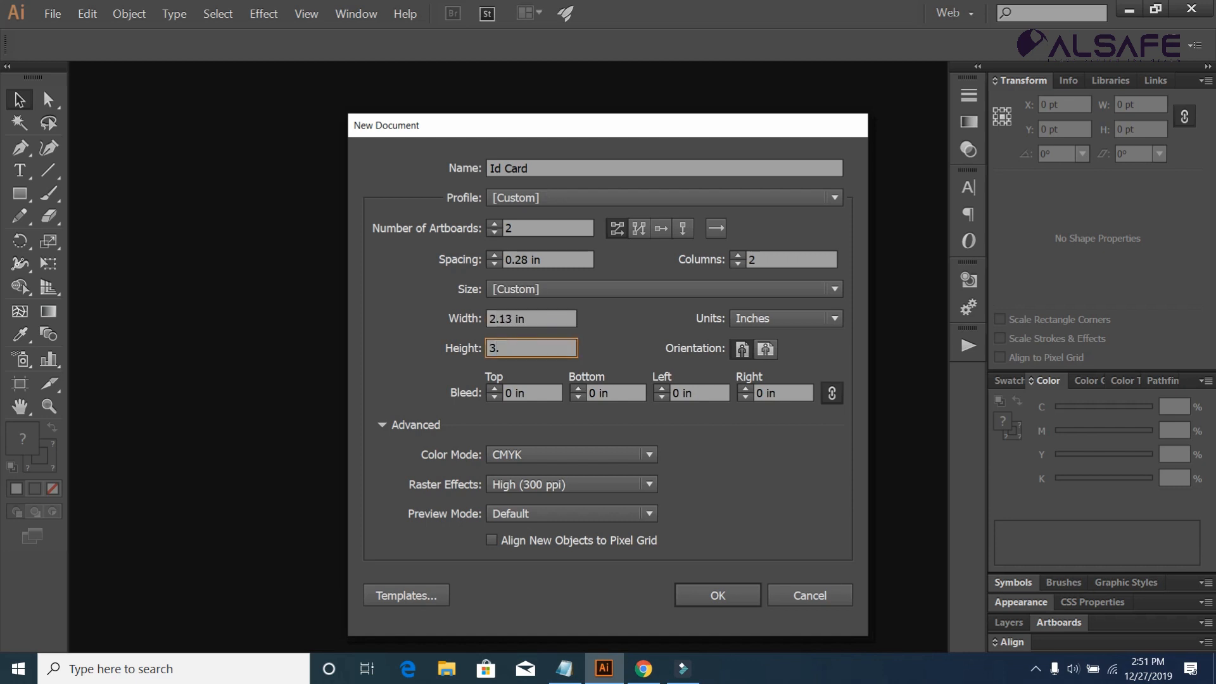
key("Tab")
key("Tab")
key("Tab")
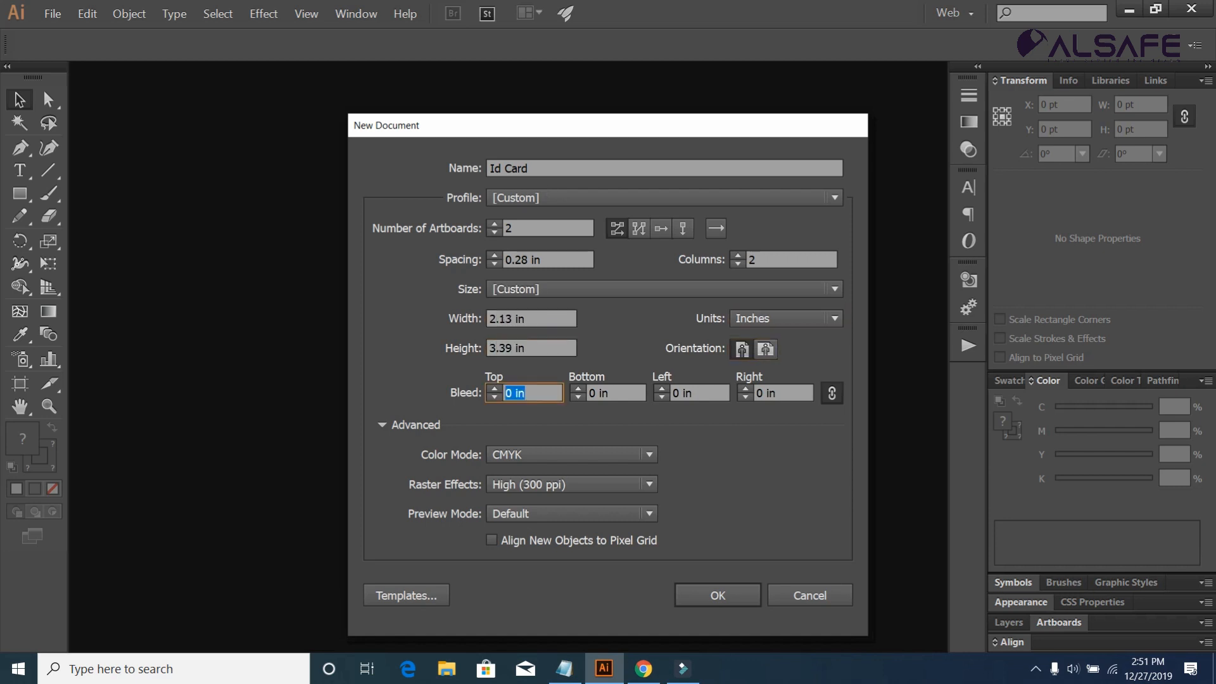
type("0.125")
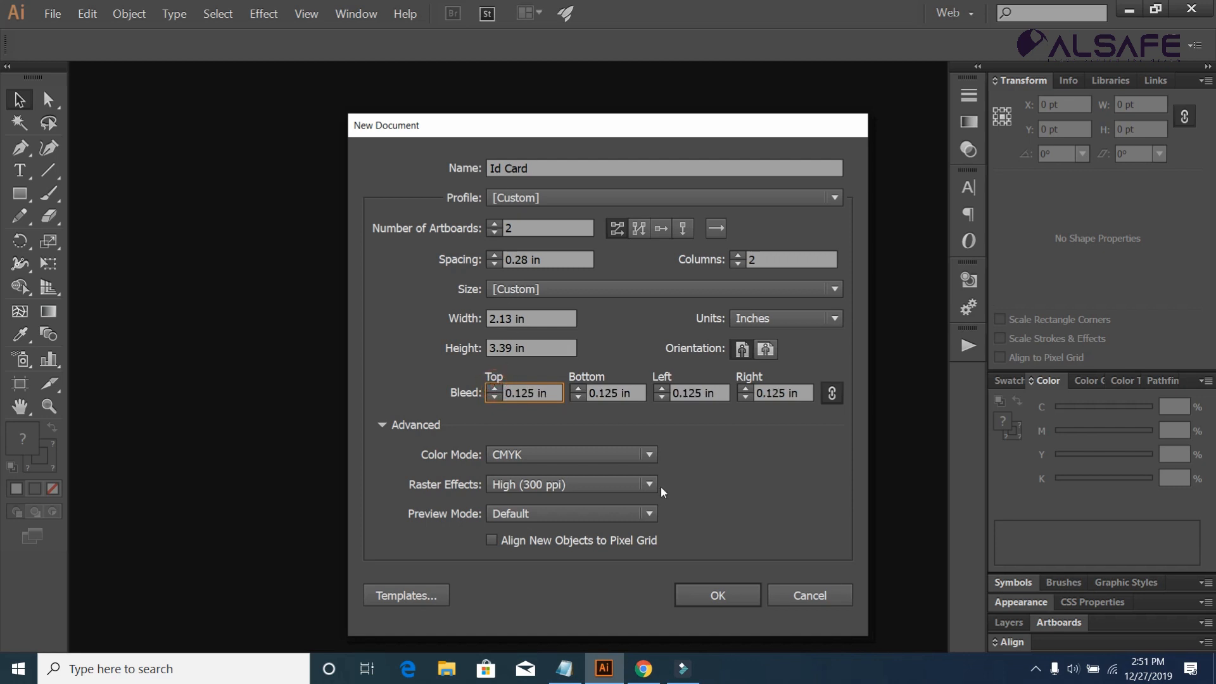
left_click(706, 596)
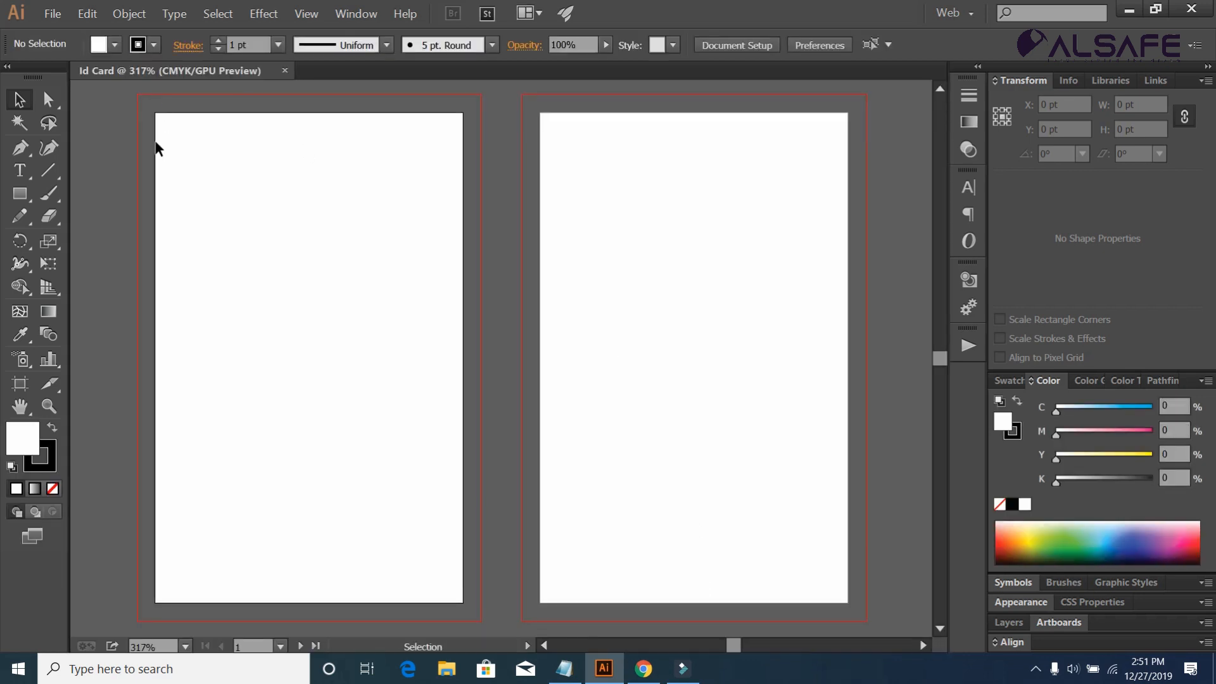
Create a rectangle 2.13 in wide and 3.39 in high using exact dimensions.
left_click(26, 196)
left_click(306, 244)
type("2.13")
key("Tab")
type("3")
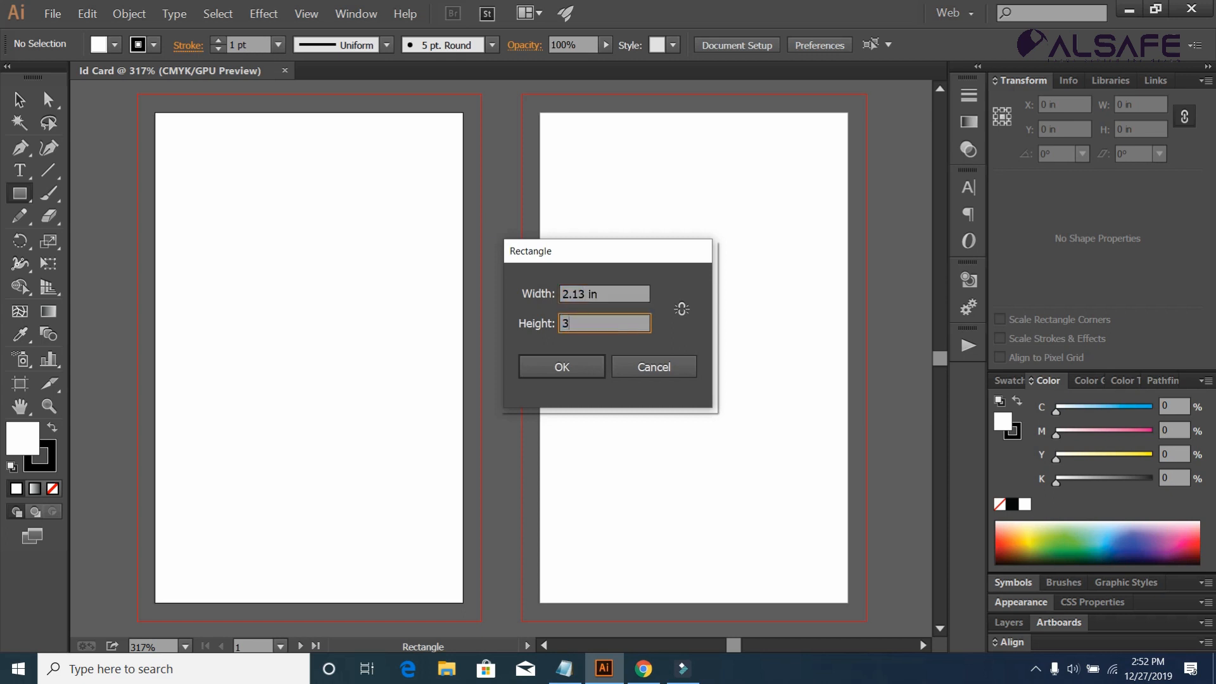
key("Return")
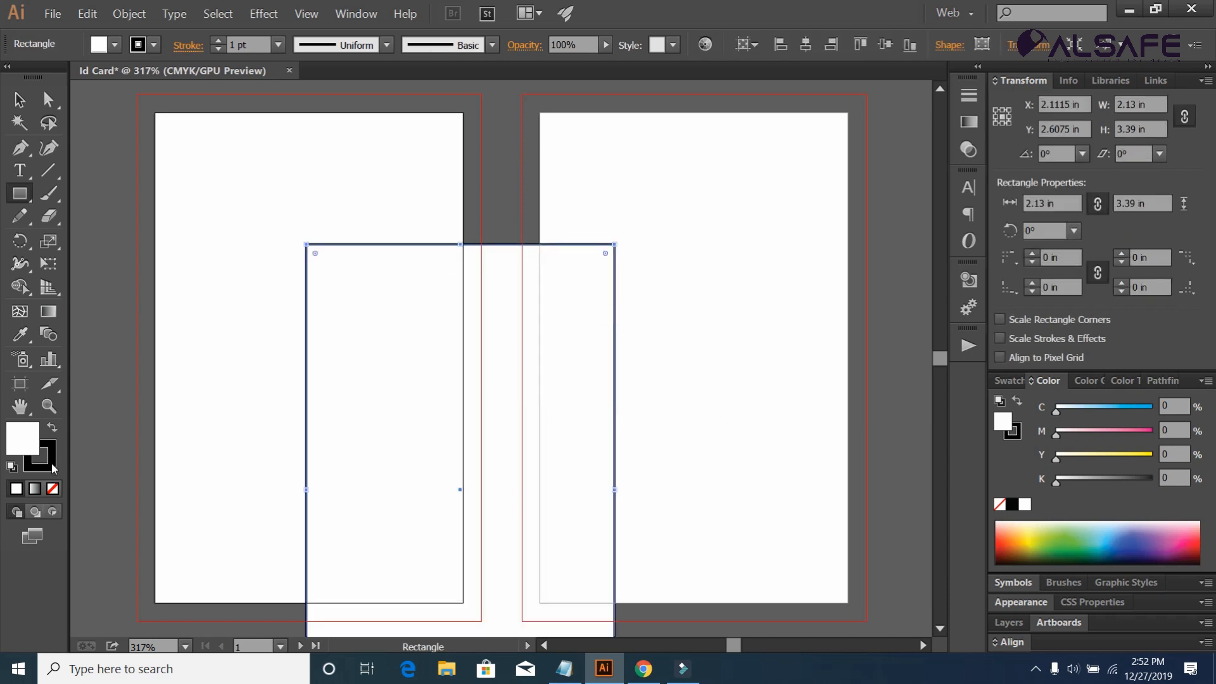
Remove the rectangle's stroke and align it to the left and top edges of the first artboard.
left_click(52, 489)
left_click(1013, 643)
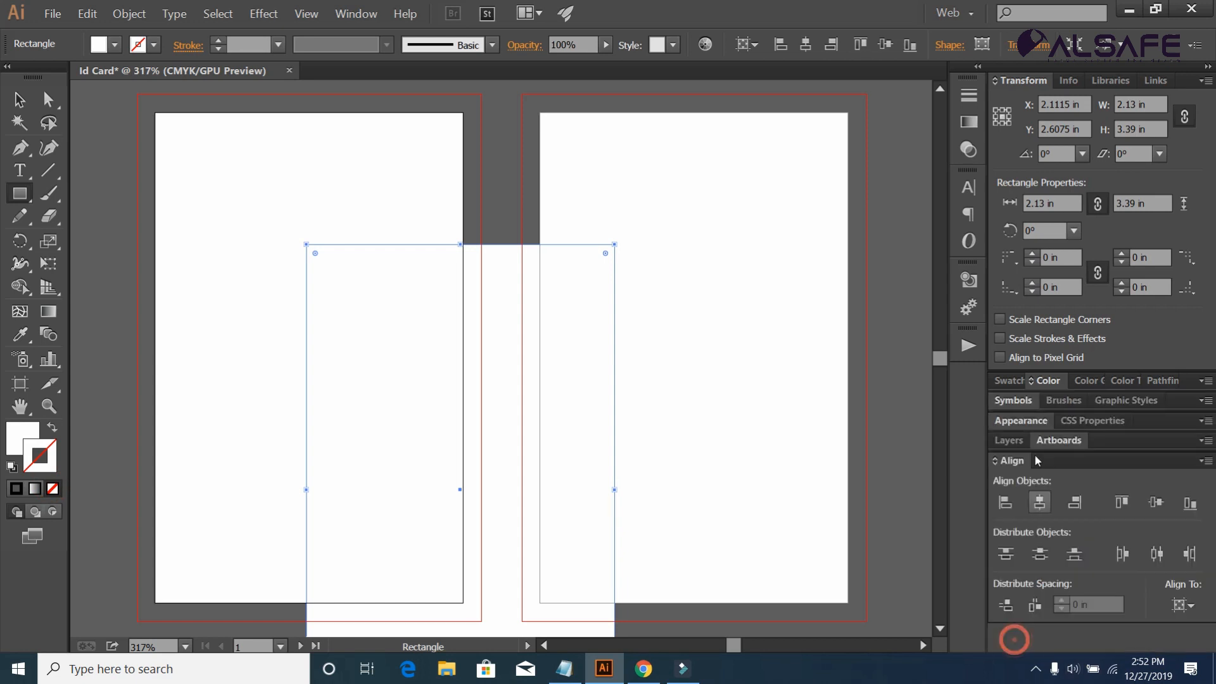
left_click(1005, 502)
left_click(1121, 502)
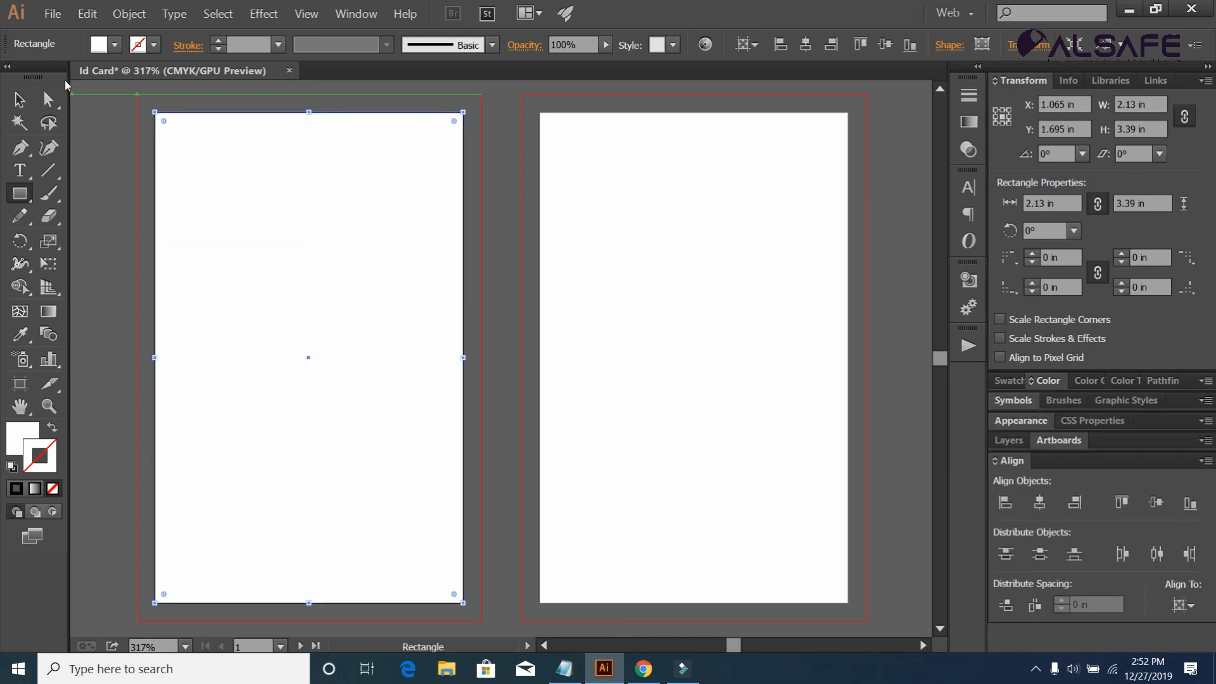
Offset the rectangle's path by -0.125 in to create an inset safe-area rectangle.
left_click(127, 13)
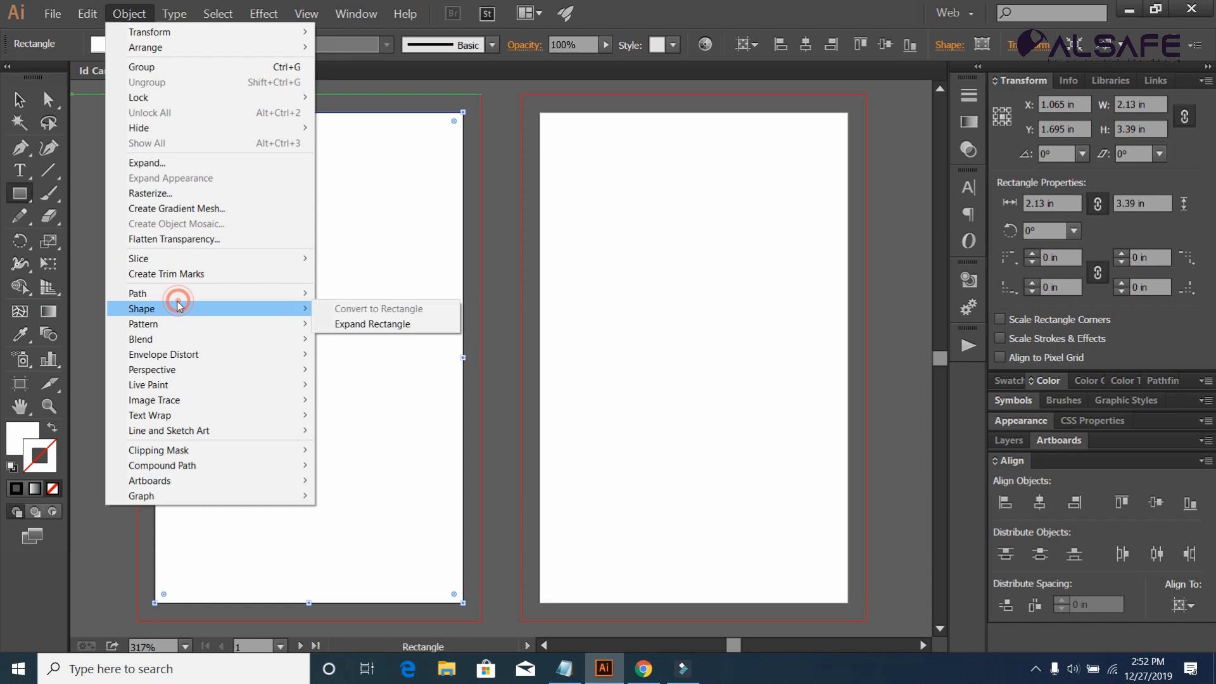
mouse_move(177, 295)
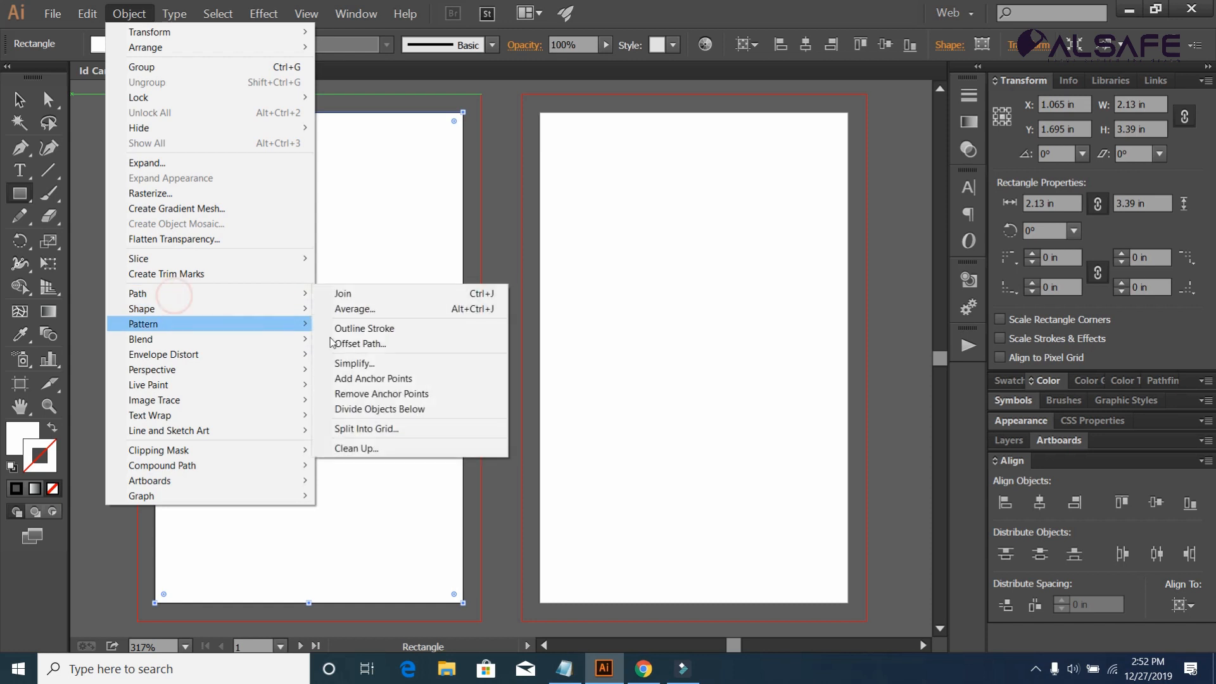
left_click(368, 349)
key("BackSpace")
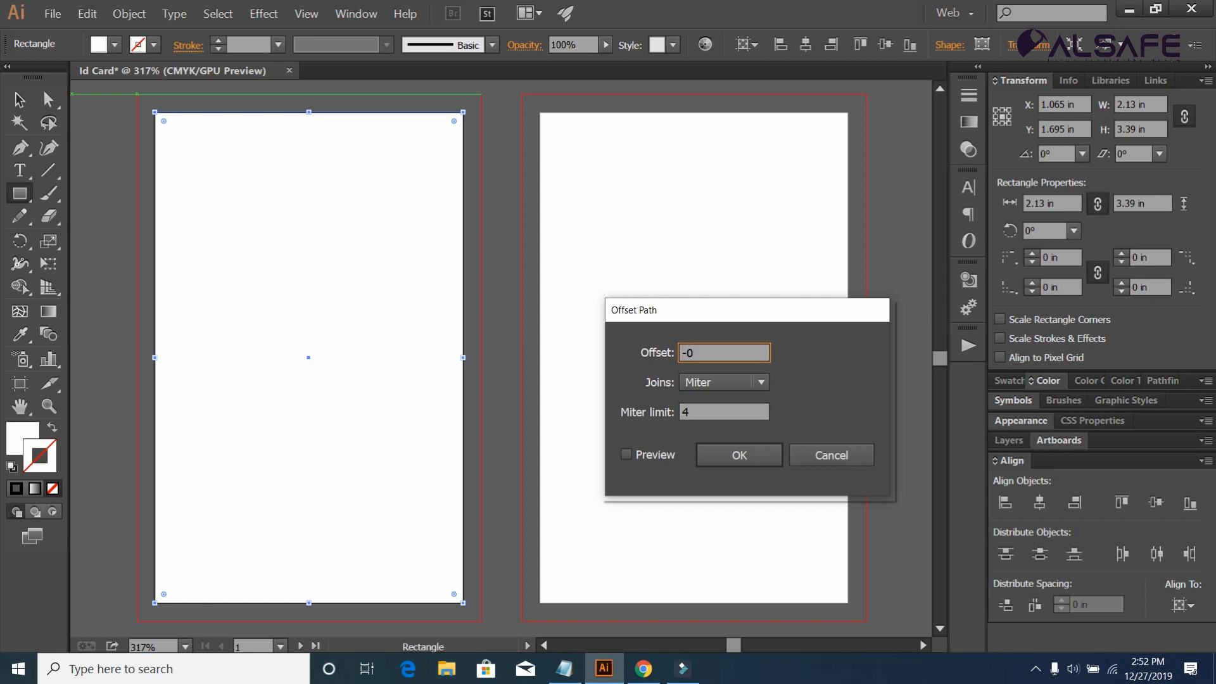
type("-0.125")
key("Return")
Convert the inset rectangle into guides.
left_click(19, 99)
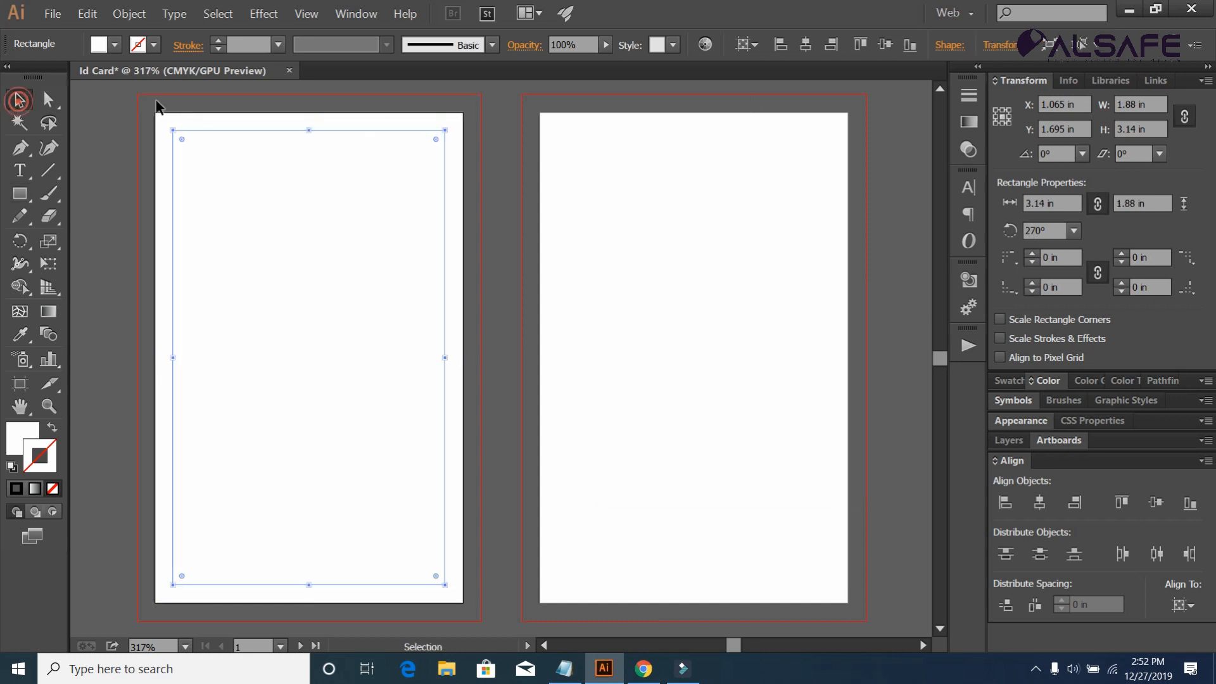
right_click(252, 127)
left_click(323, 288)
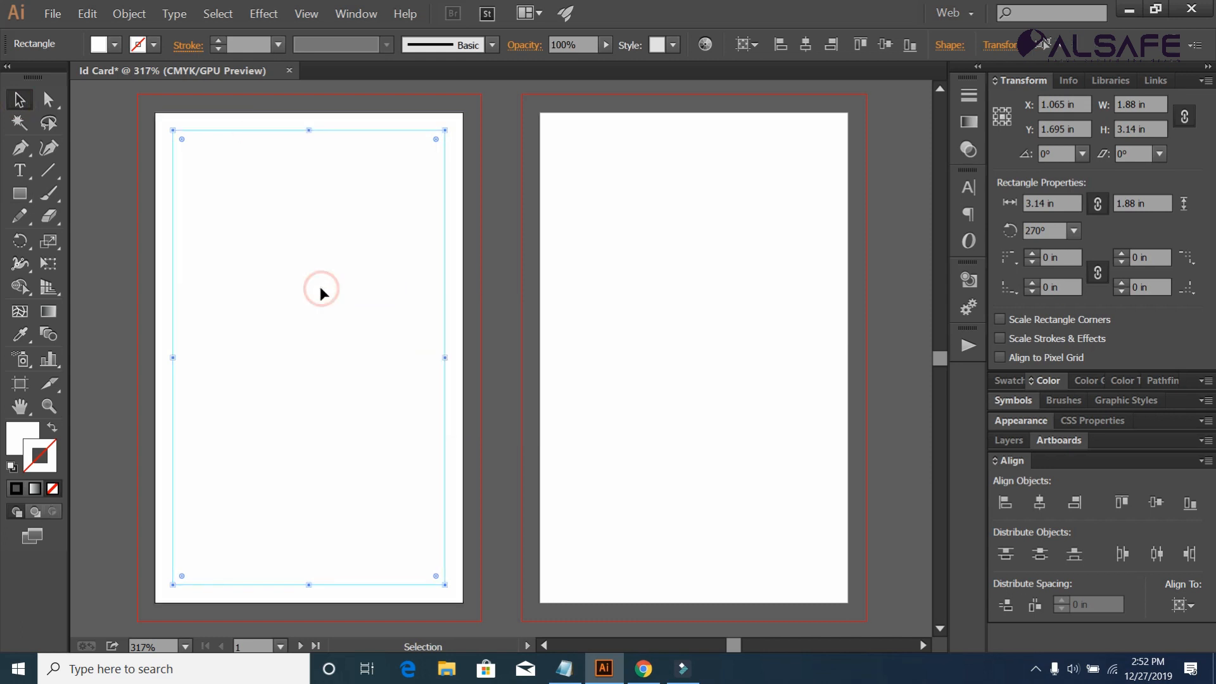
Enlarge the white background rectangle to the bleed edges, 2.38 by 3.64 in, and deselect it.
left_click(359, 138)
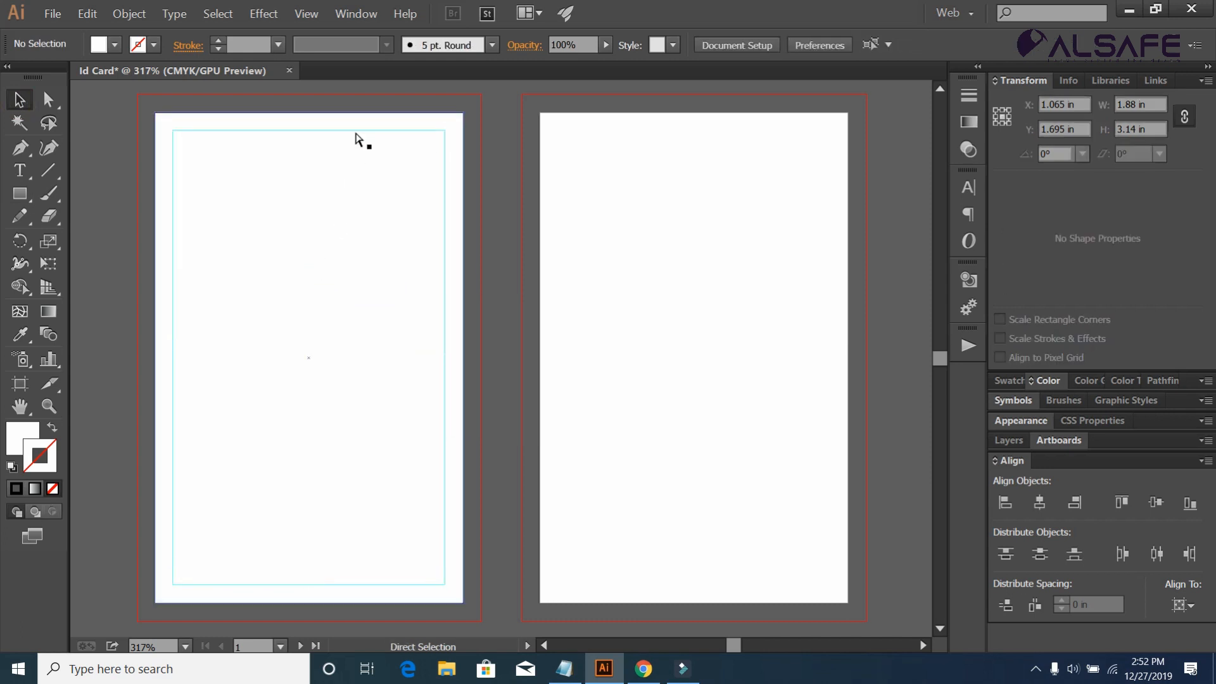
left_click(154, 112)
left_click_drag(154, 113, 137, 94)
scroll(404, 227, "down", 3)
left_click_drag(463, 525, 481, 545)
scroll(447, 452, "up", 3)
scroll(445, 451, "up", 3)
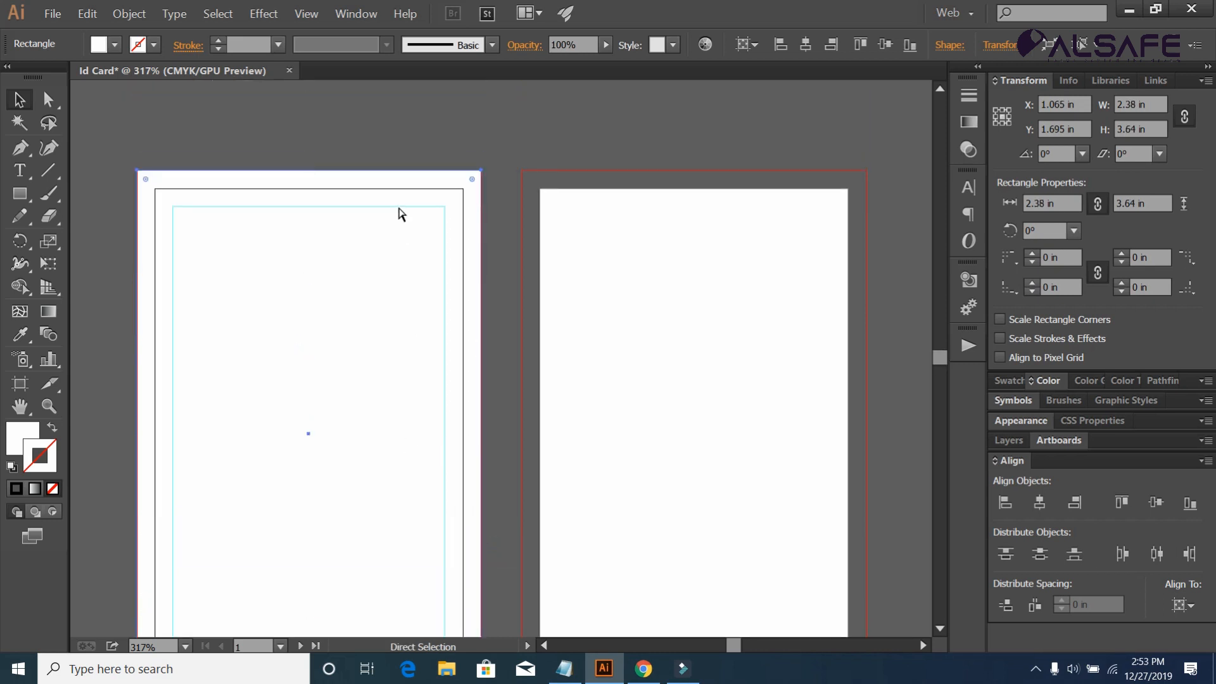
key("ctrl+shift+a")
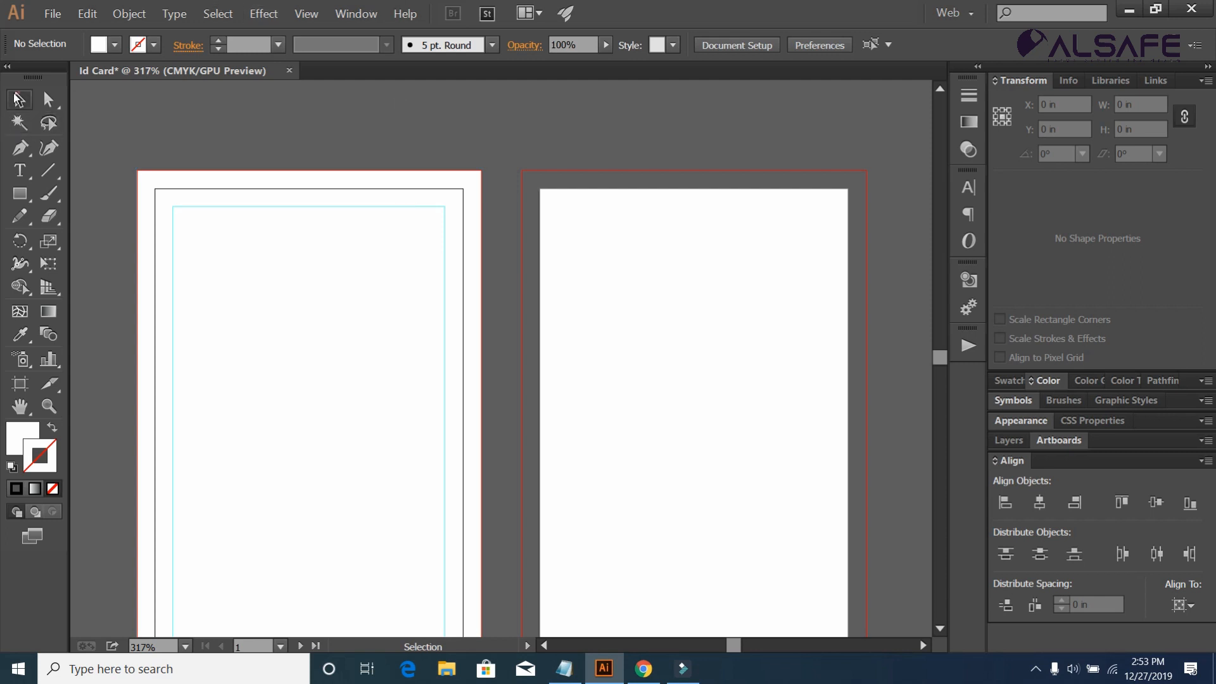
Draw a rectangle about 2.38 by 1.01 in across the top of the first card and fill it with #06aa5f.
left_click(20, 193)
left_click_drag(138, 170, 480, 315)
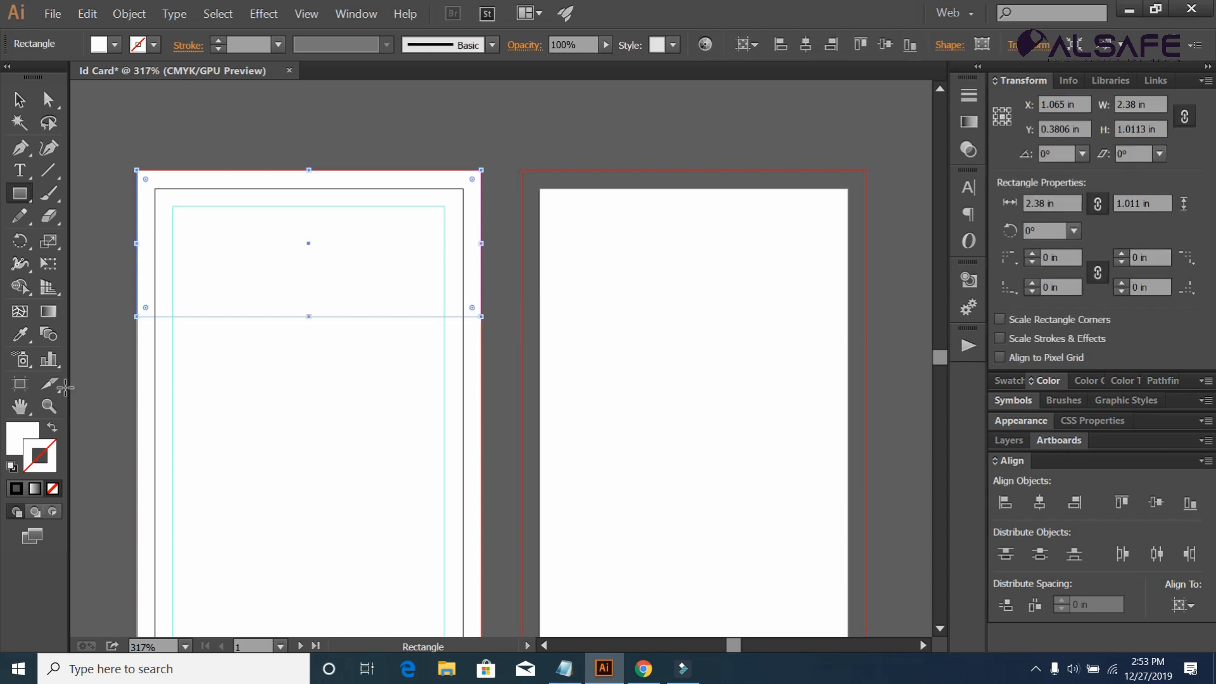
double_click(25, 431)
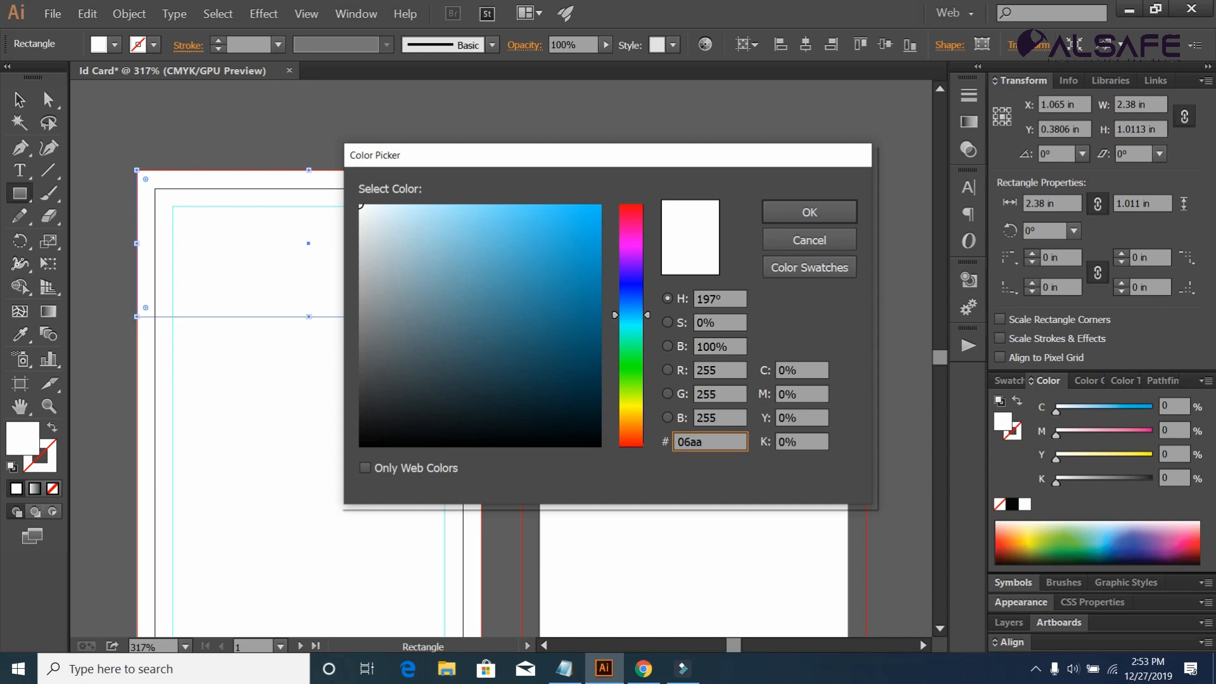
type("06aa5f")
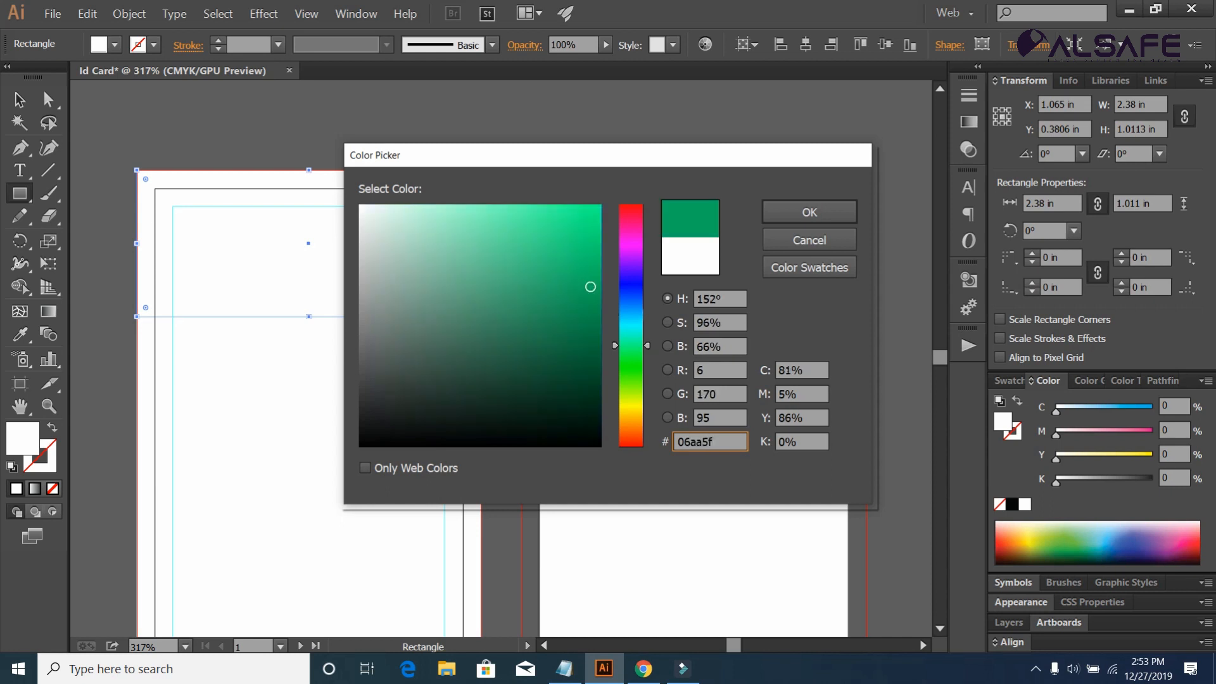
key("Return")
Move the green rectangle's lower-right anchor point upward to give it a slanted bottom edge.
key("a")
left_click_drag(482, 316, 479, 250)
key("v")
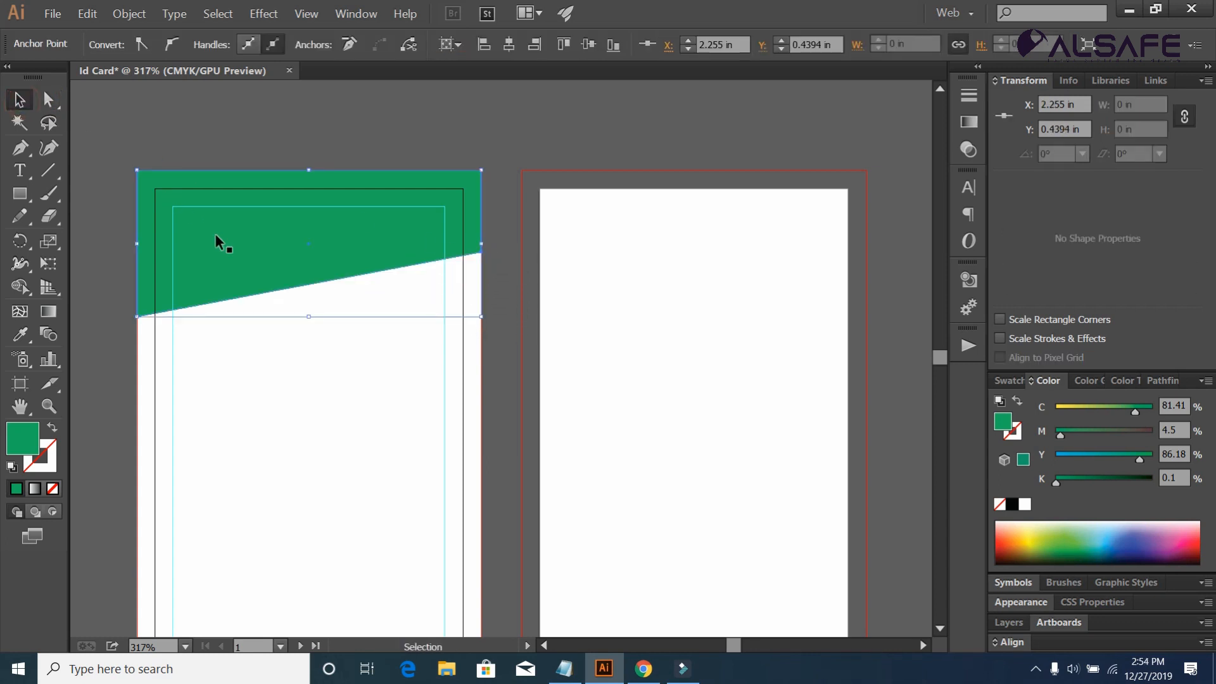
Duplicate the green shape slightly downward, fill the copy with teal, and place it behind the original as a thin stripe.
left_click(248, 258)
left_click_drag(246, 259, 245, 274)
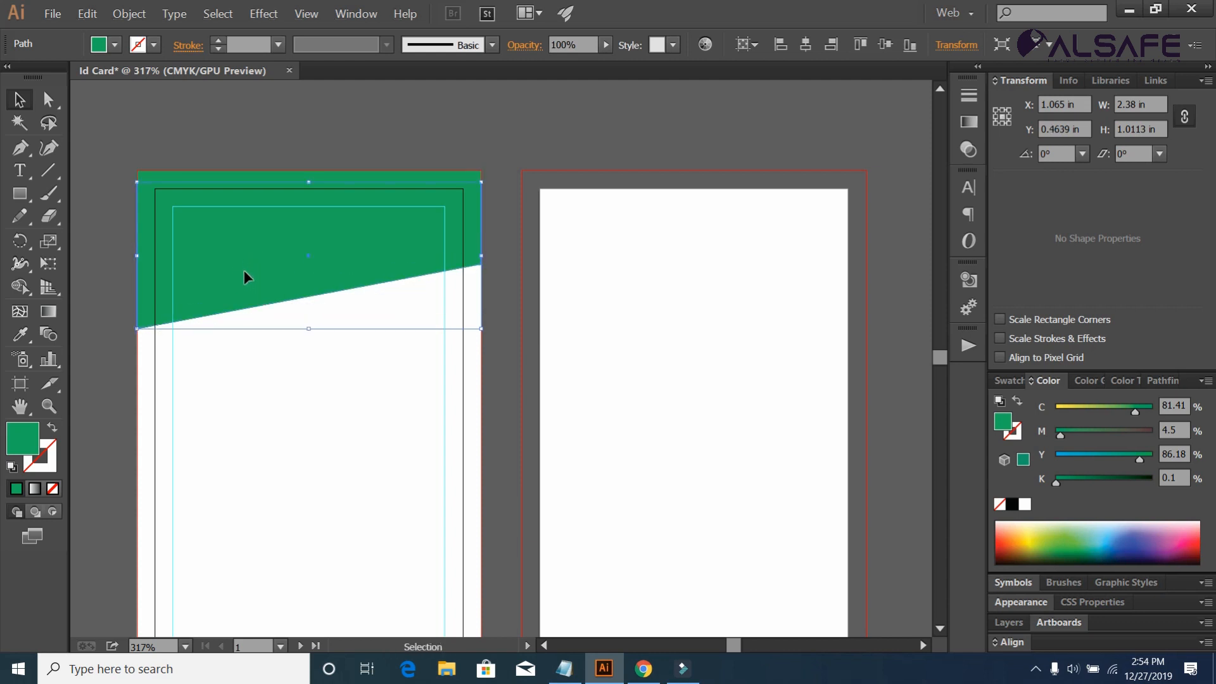
double_click(22, 443)
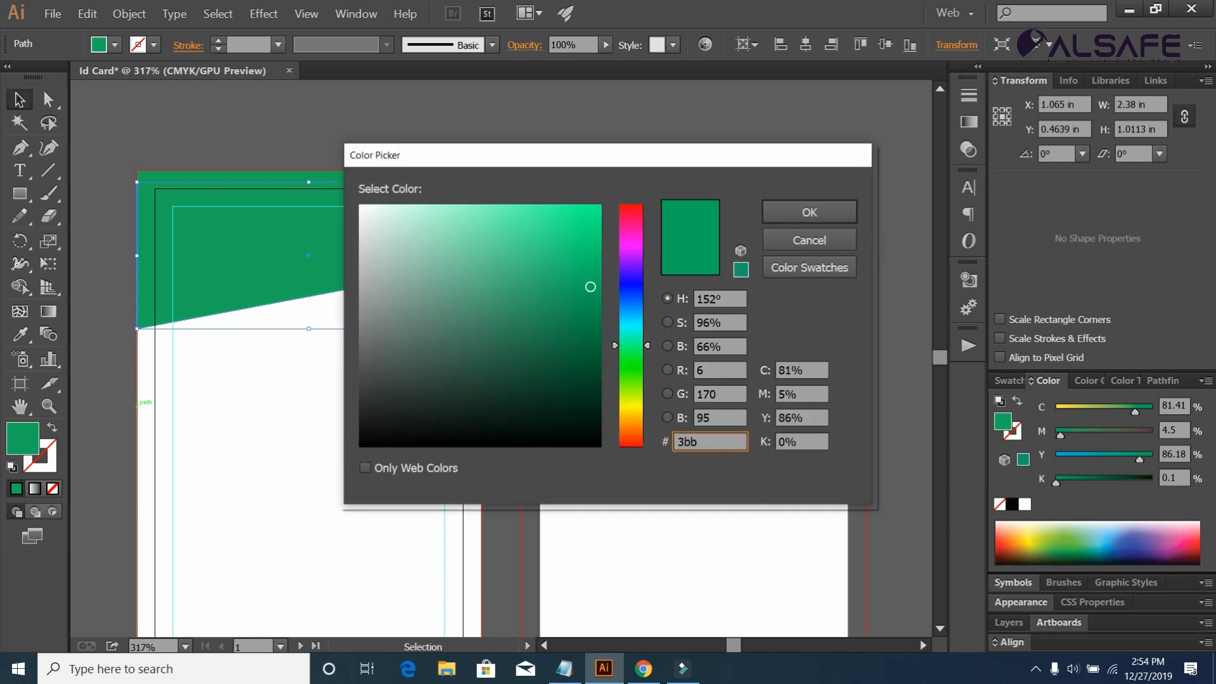
key("Return")
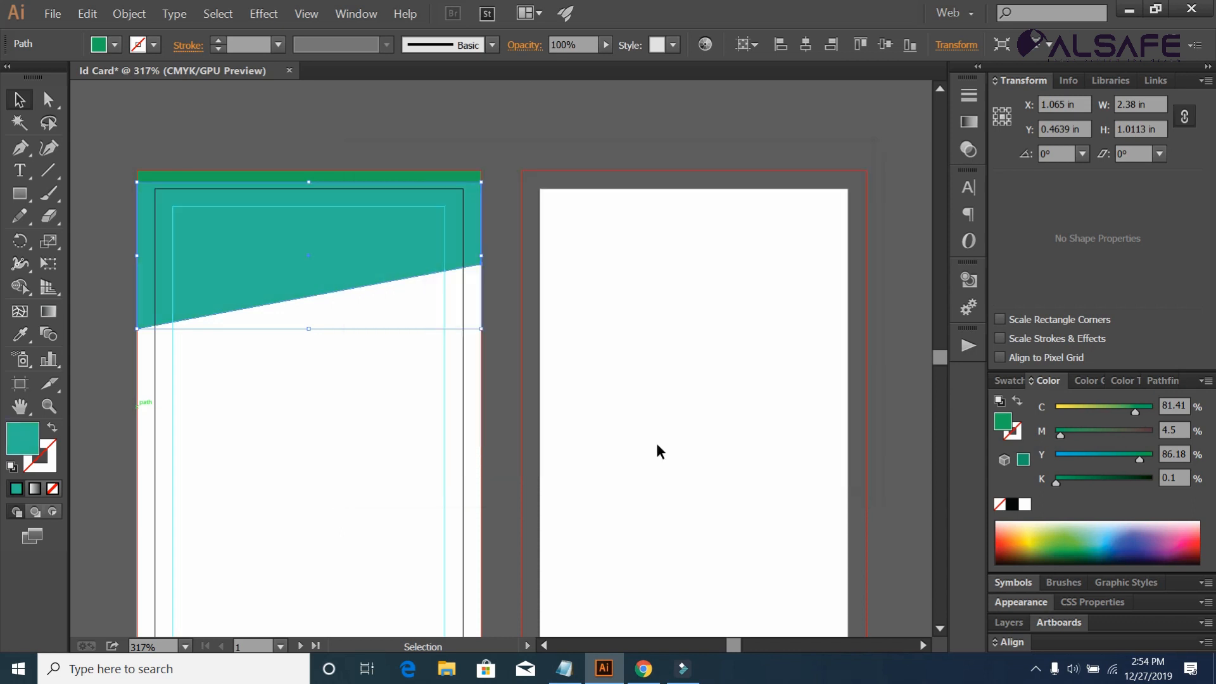
key("a")
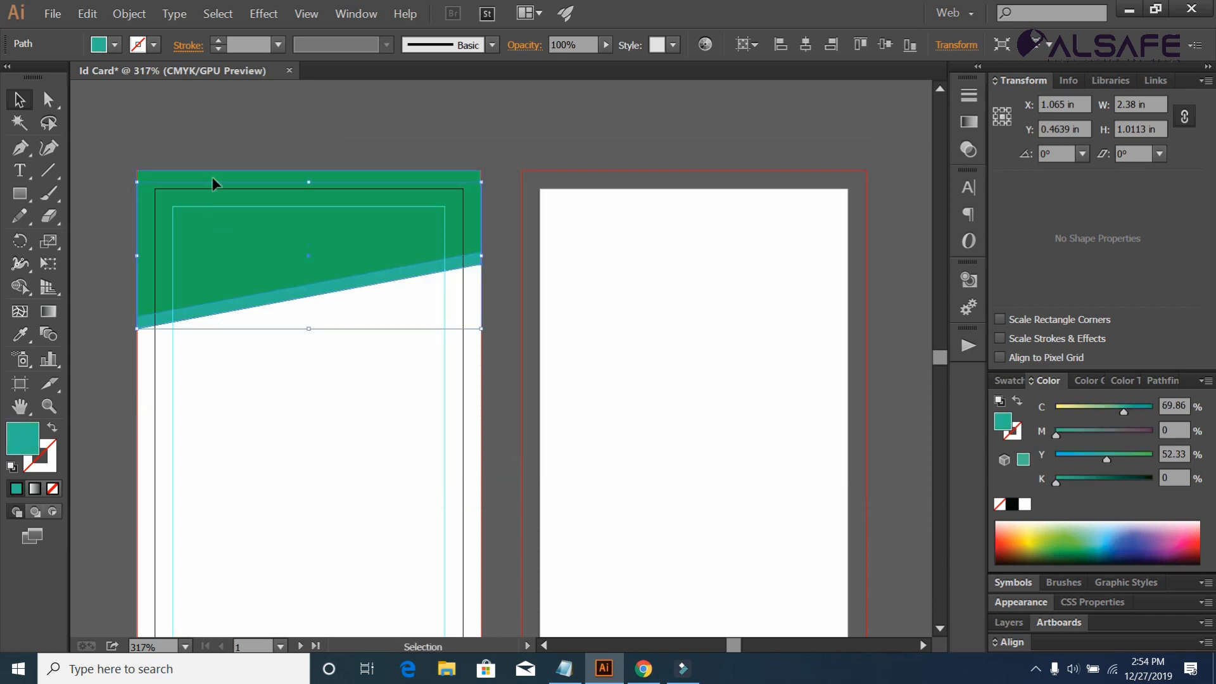
left_click(225, 144)
Draw a circle about 0.83 in in diameter over the slanted edge and position it near the card's horizontal center.
scroll(244, 144, "down", 1)
left_click(20, 194)
left_click_drag(26, 199, 85, 239)
left_click_drag(277, 251, 398, 372)
left_click(17, 96)
left_click_drag(336, 309, 310, 309)
left_click(39, 14)
left_click(63, 64)
left_click(512, 152)
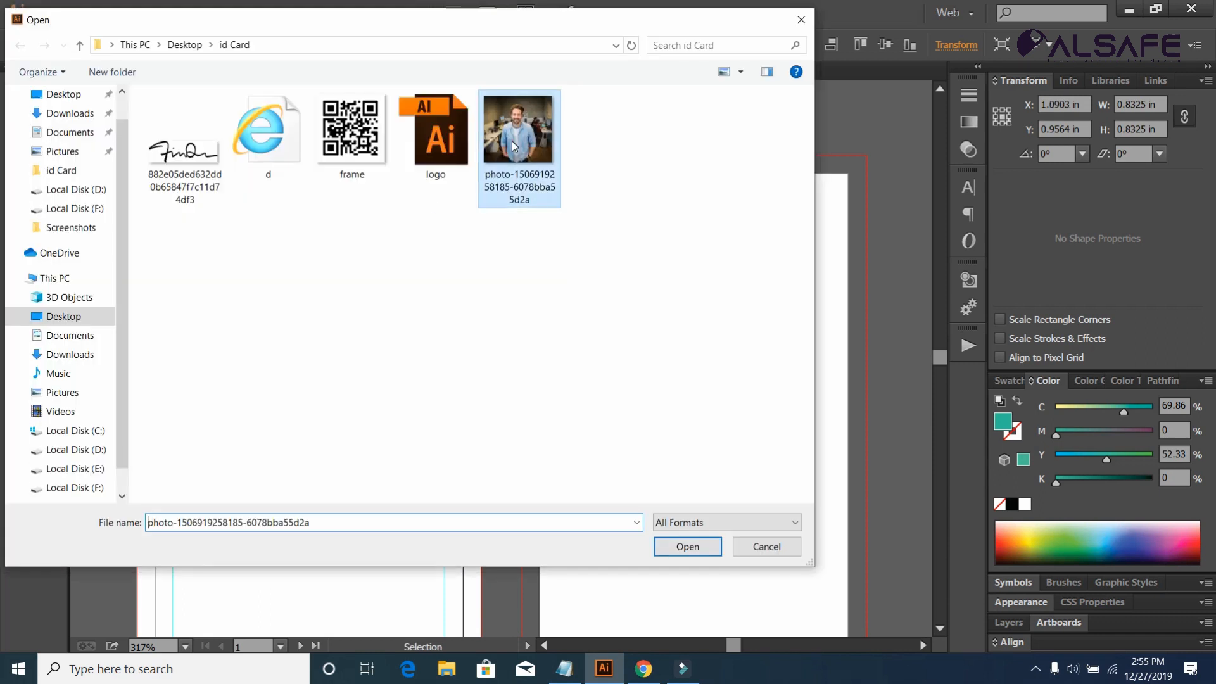
left_click(687, 546)
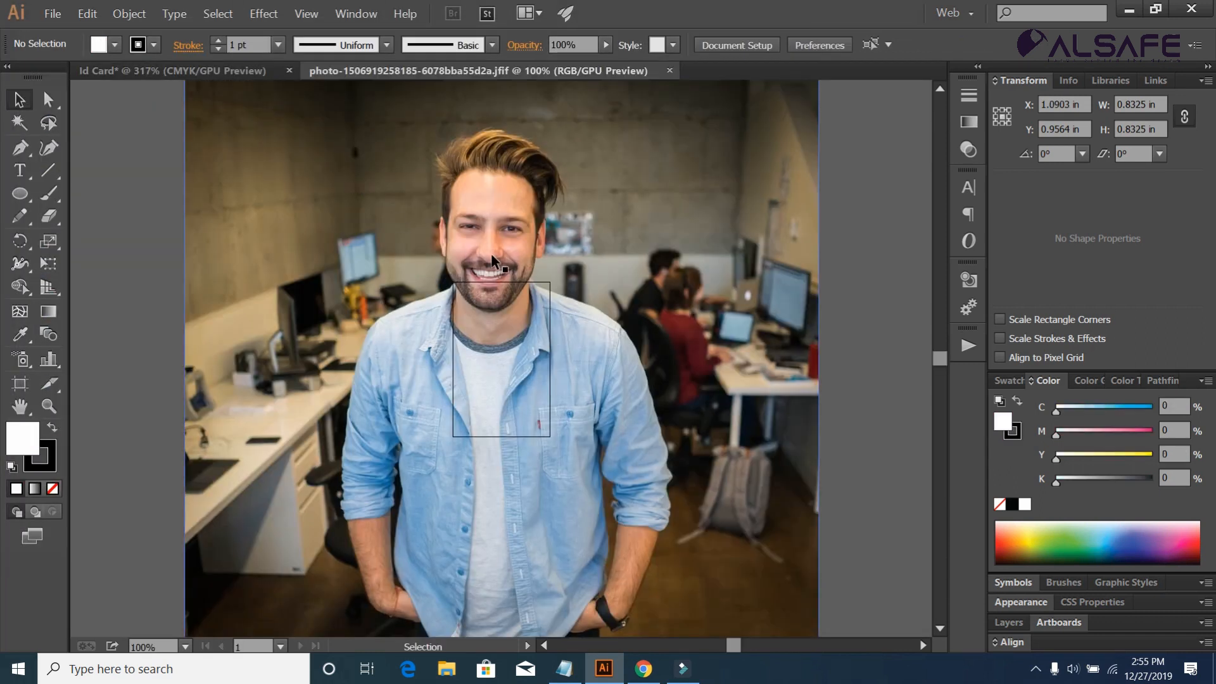
Scale the portrait photo down proportionally to about 1.71 by 1.66 in.
left_click(476, 250)
left_click_drag(185, 143, 551, 444)
scroll(542, 422, "down", 2)
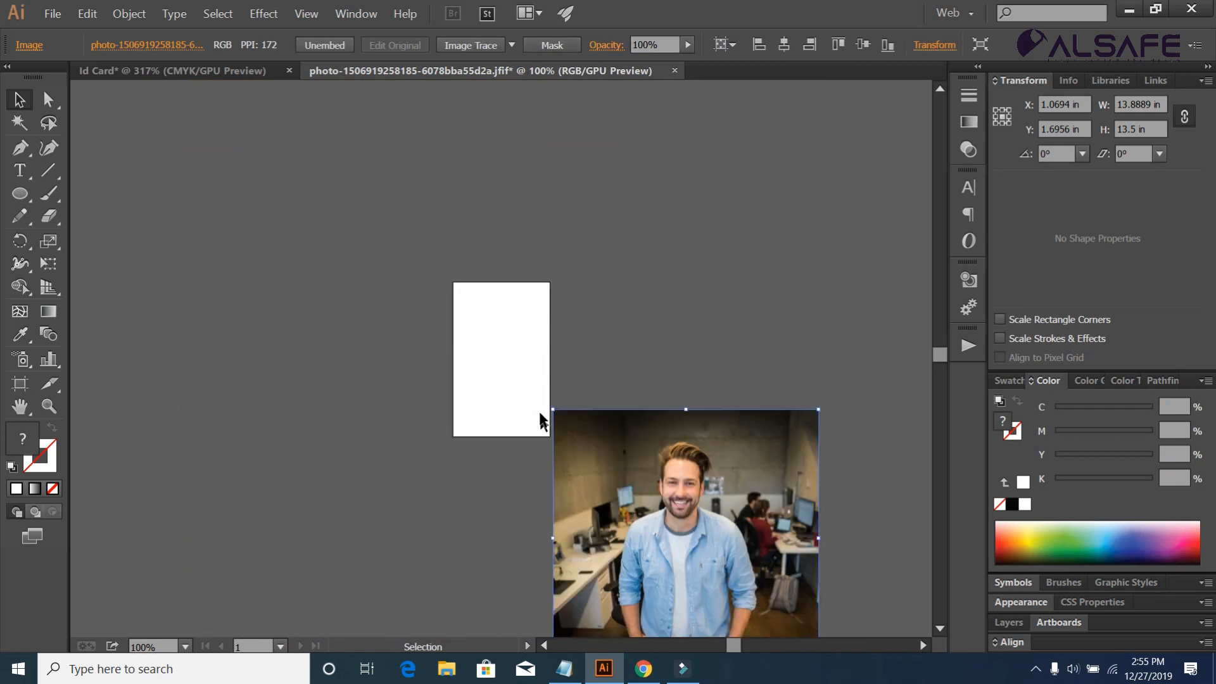
left_click_drag(553, 318, 738, 496)
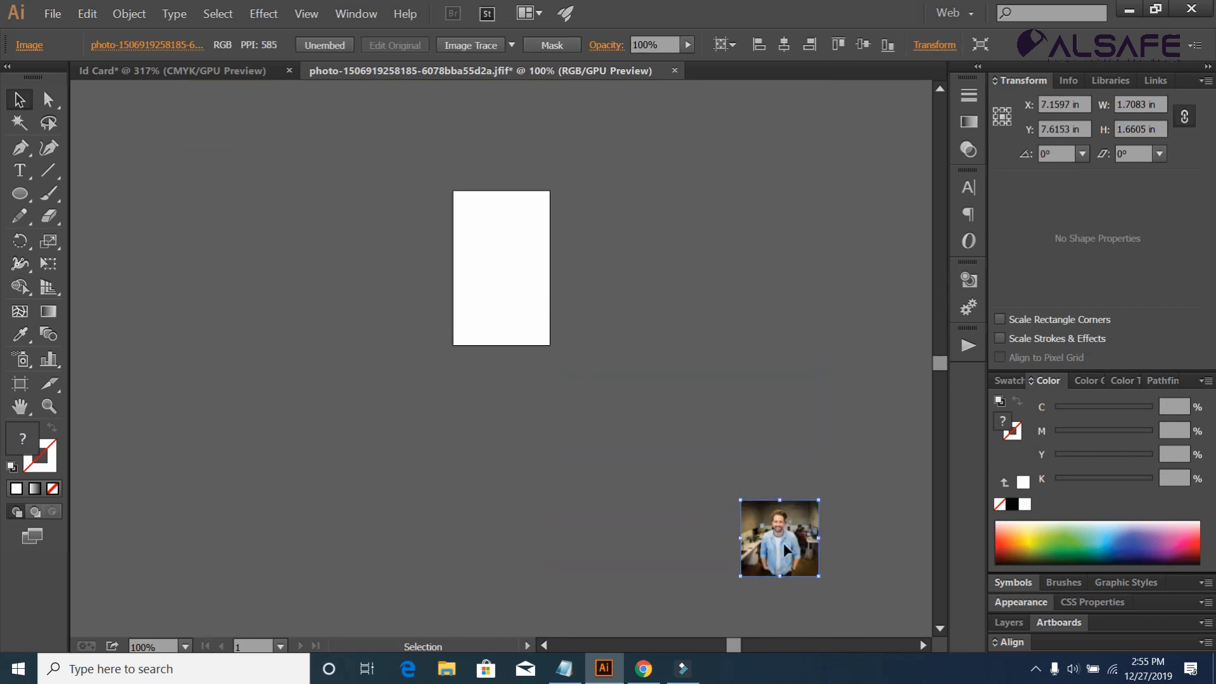
Copy the scaled photo into the Id Card document and close the photo document without saving.
left_click(166, 71)
left_click_drag(300, 282, 300, 282)
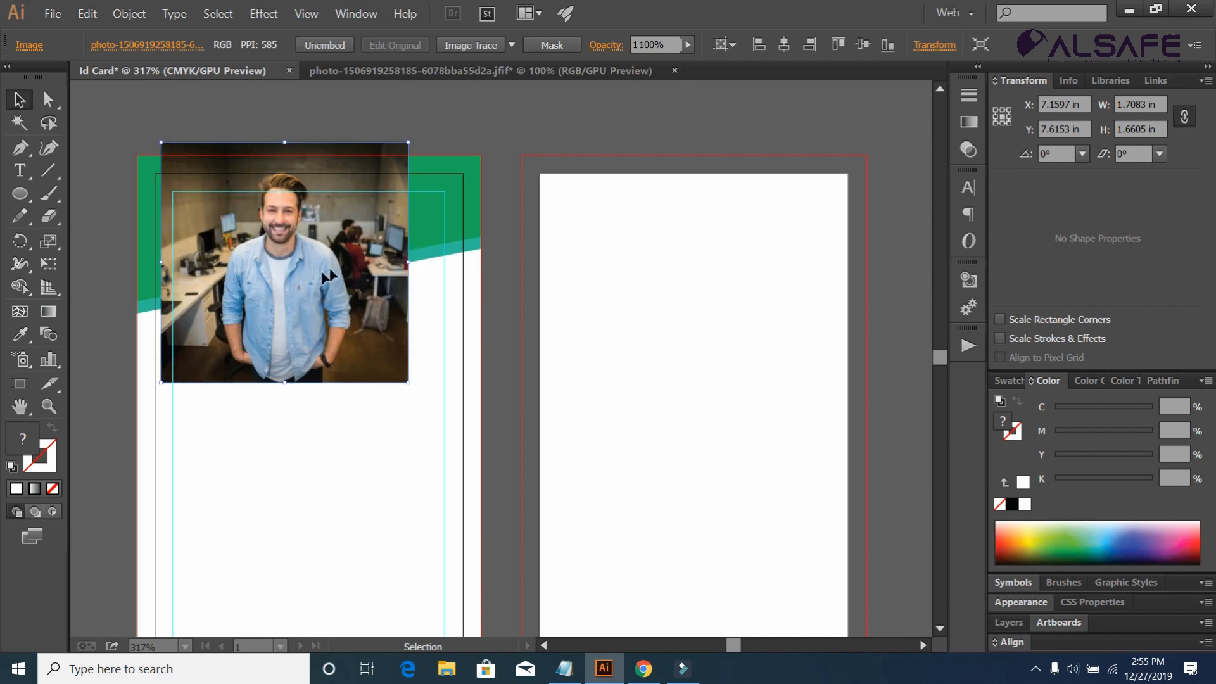
left_click(675, 71)
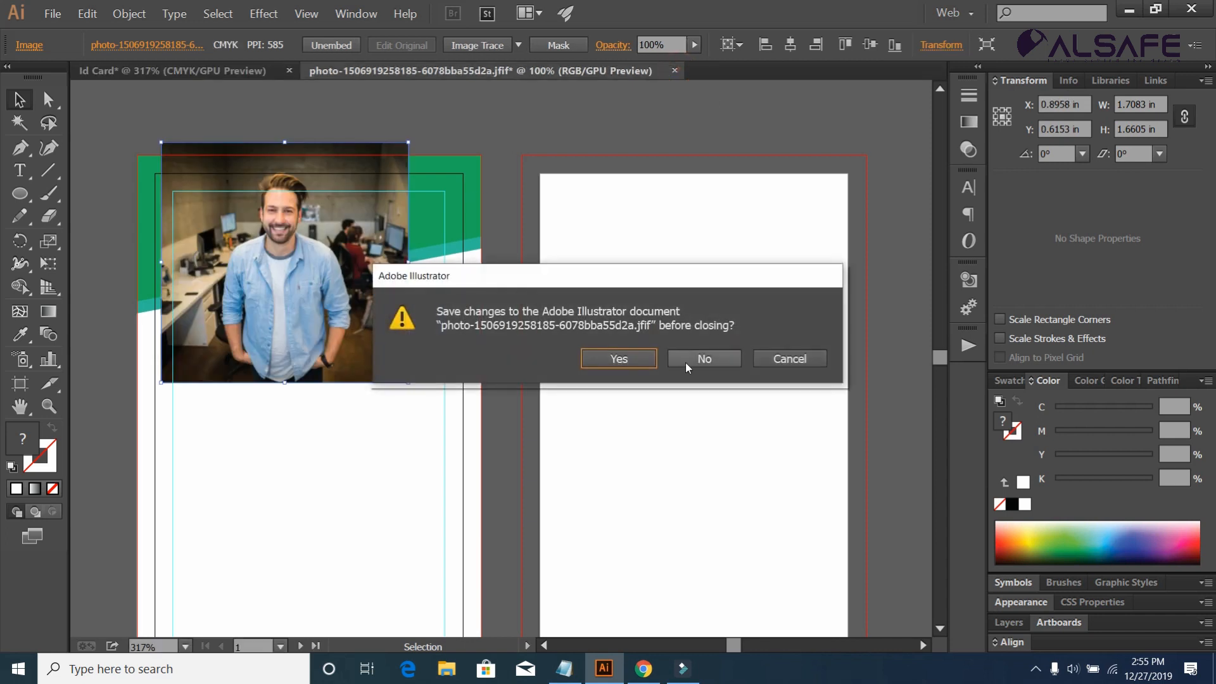
left_click(703, 358)
Bring the teal circle in front of the photo and position the photo so the man's face lies behind the circle.
left_click_drag(330, 247, 272, 304)
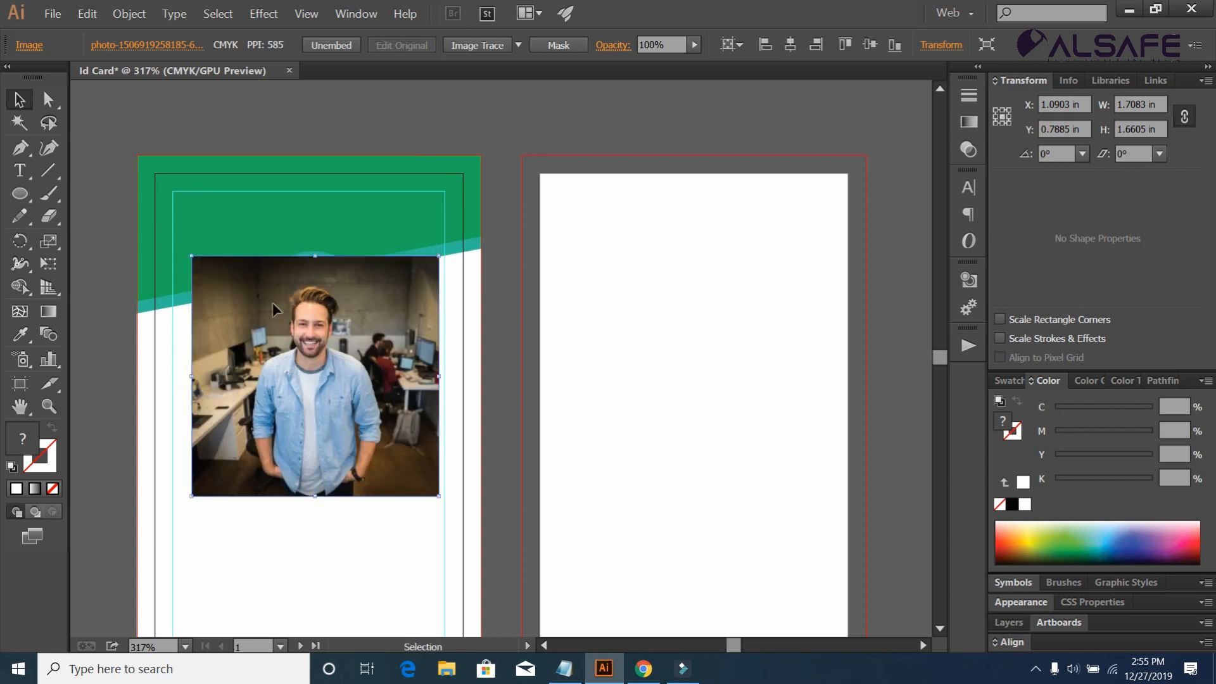
left_click_drag(301, 313, 302, 341)
right_click(299, 260)
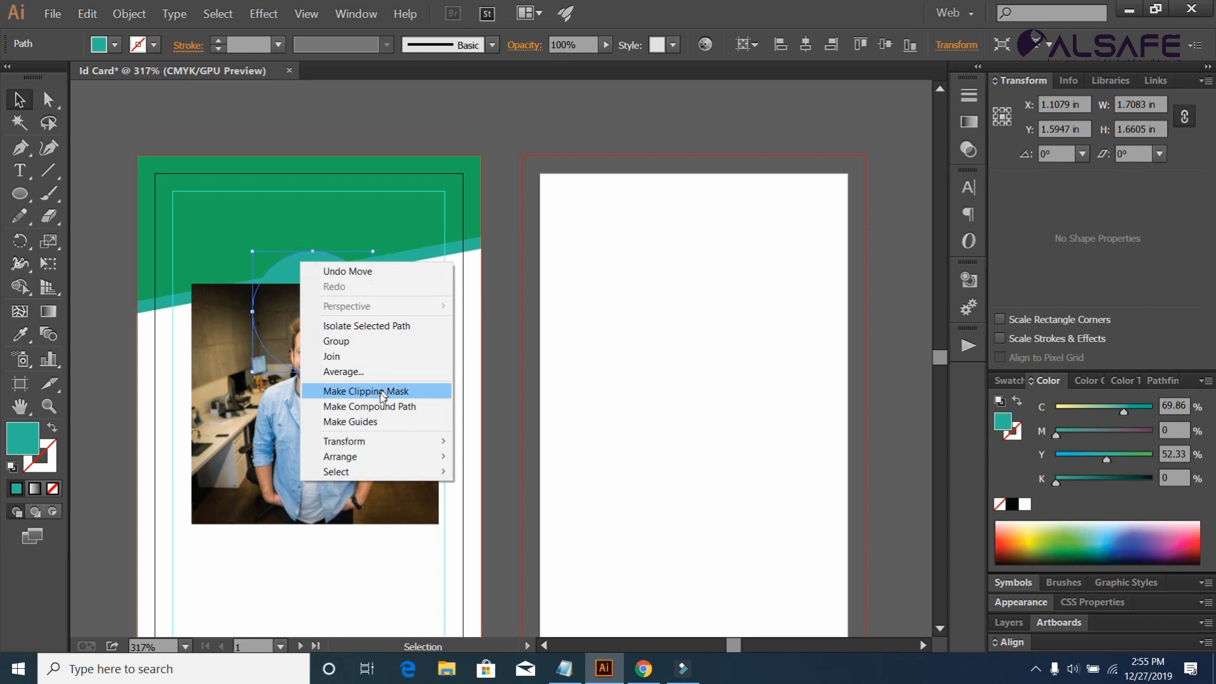
mouse_move(342, 456)
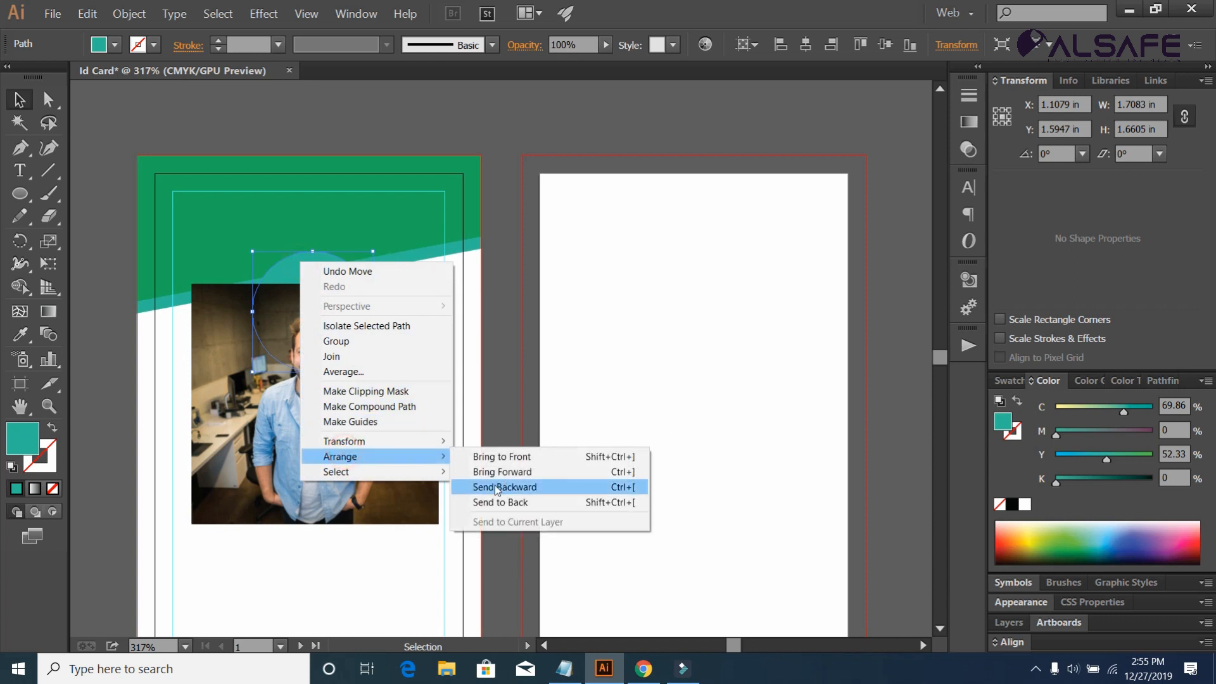
left_click(506, 455)
left_click_drag(376, 389, 370, 339)
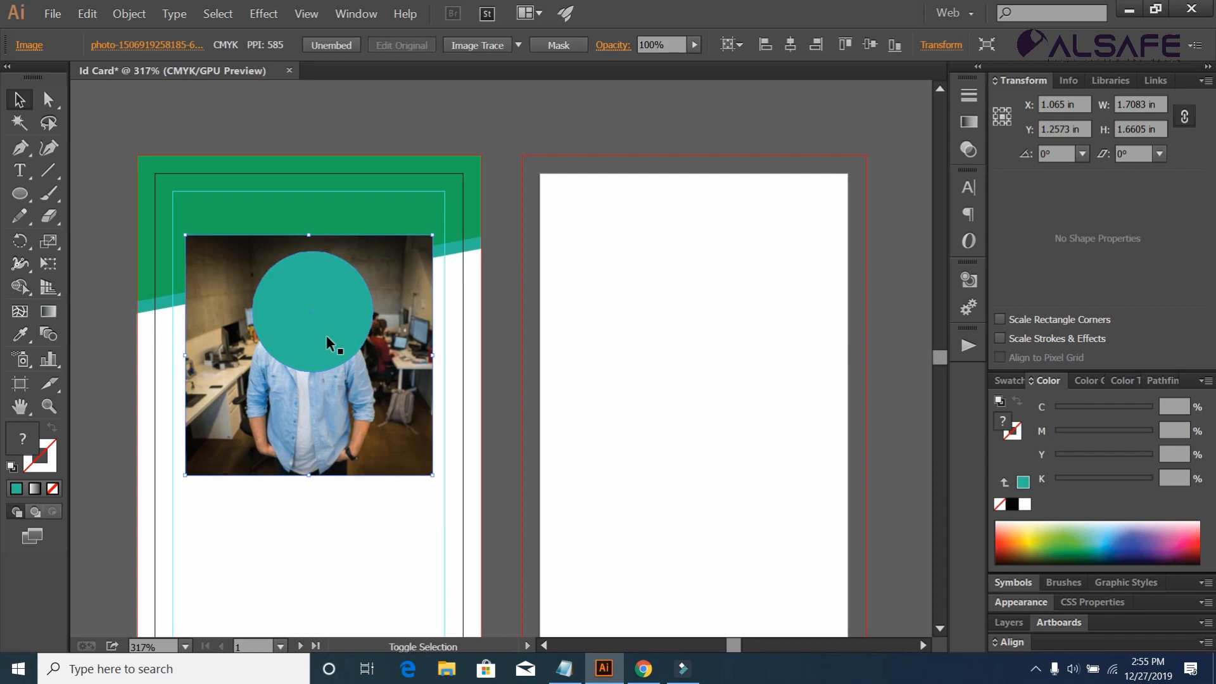
Make a clipping mask that crops the portrait photo to the teal circle.
left_click(327, 337, "shift")
right_click(327, 337)
left_click(343, 415)
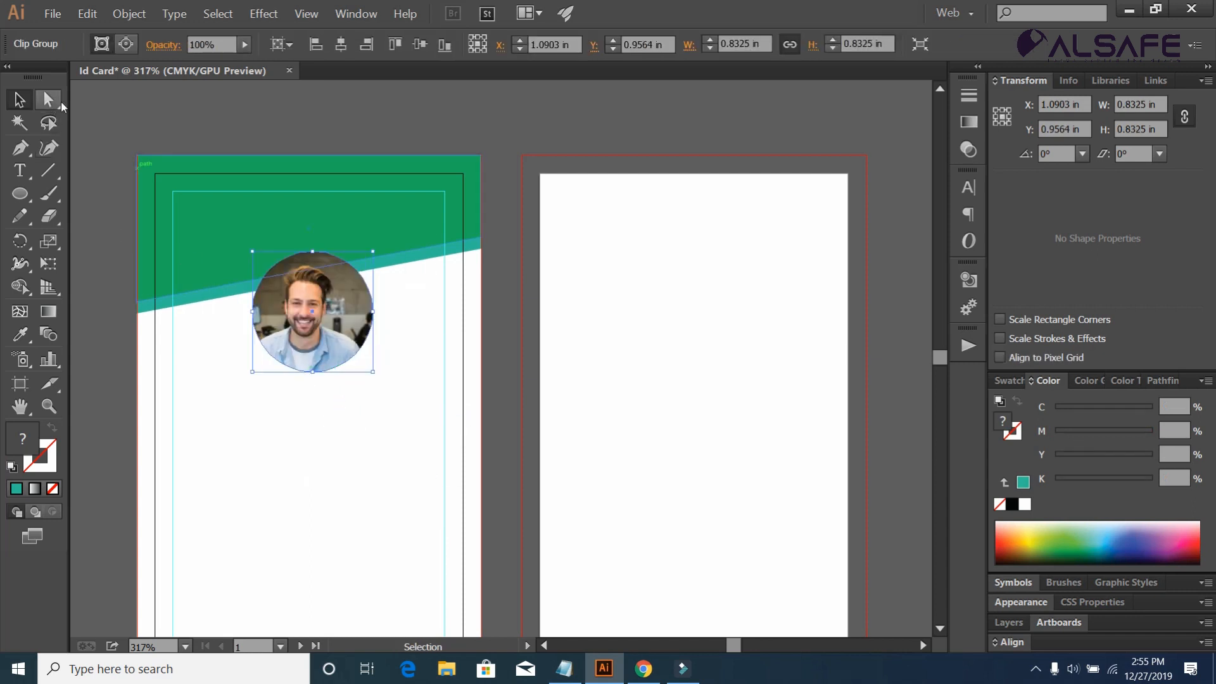
Nudge only the photo inside the circular clipping mask slightly right so the man's face sits centred in the circle.
left_click(108, 114)
left_click(49, 99)
left_click(339, 346)
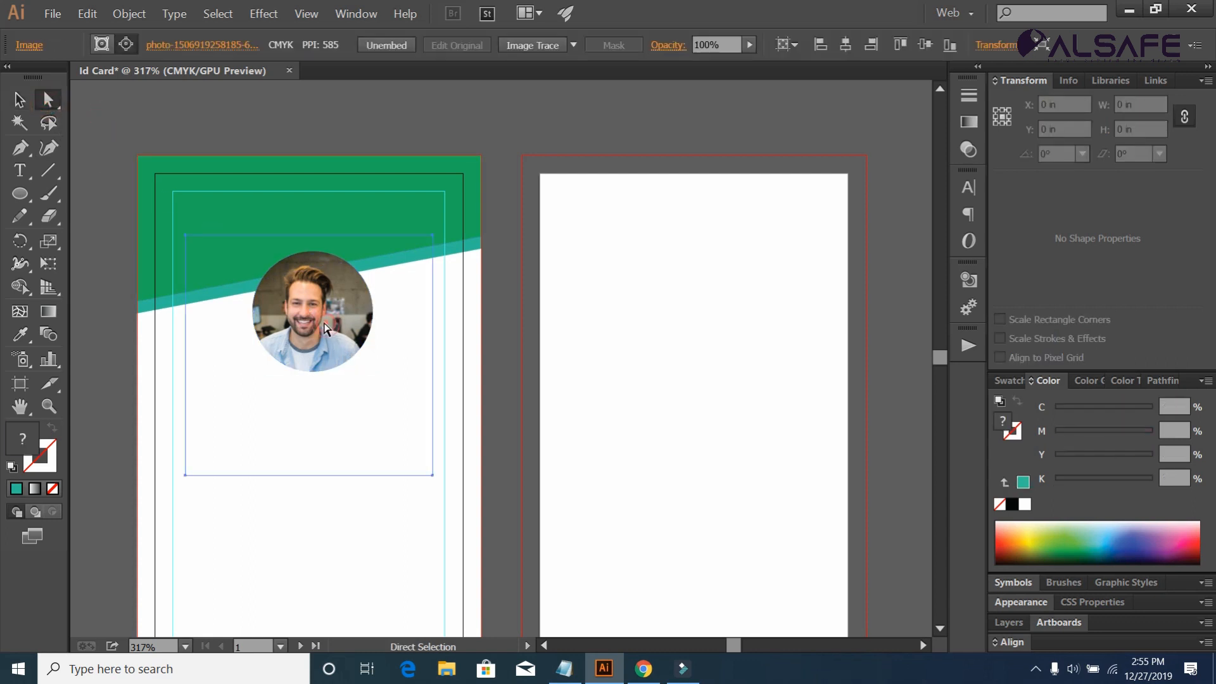
left_click(23, 102)
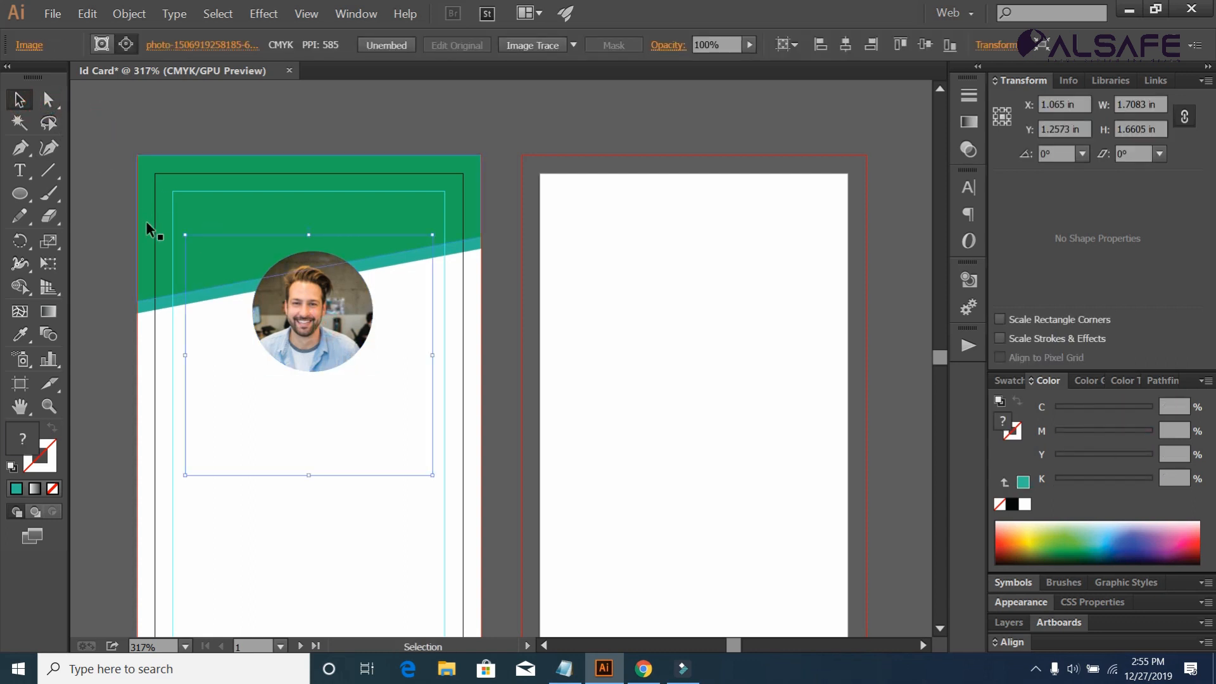
key("Right")
key("Right")
key("Escape")
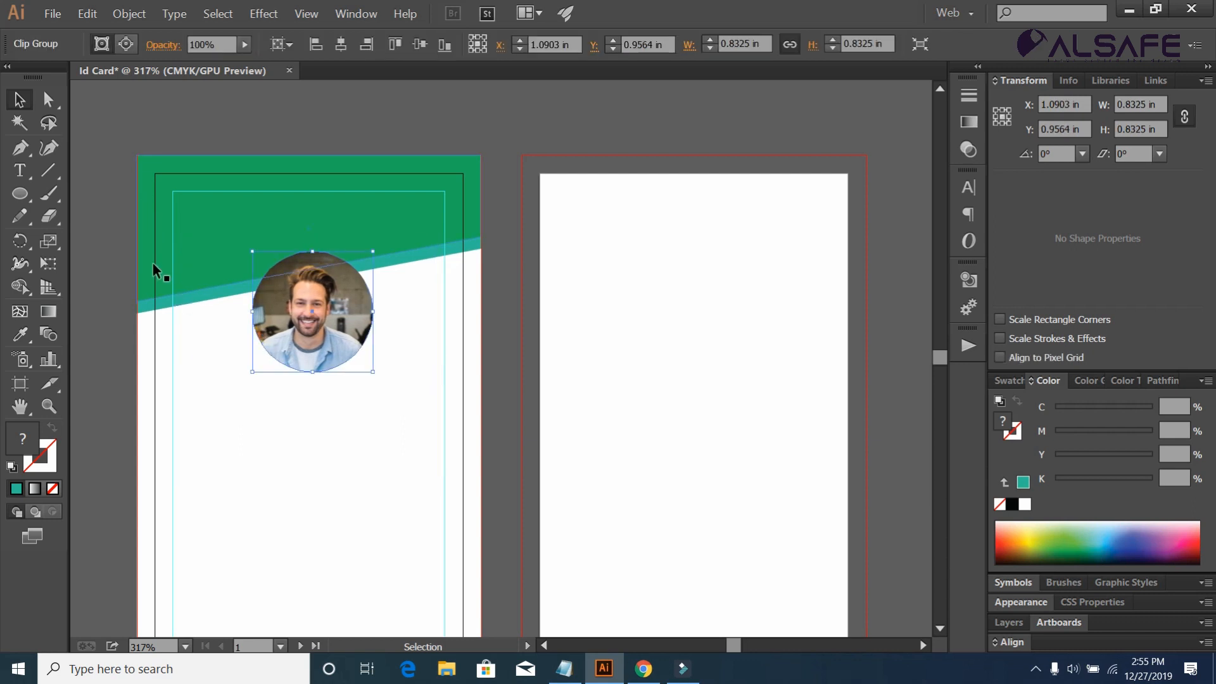
Give the circular clipped portrait a teal stroke and deselect it.
left_click(40, 470)
left_click(19, 488)
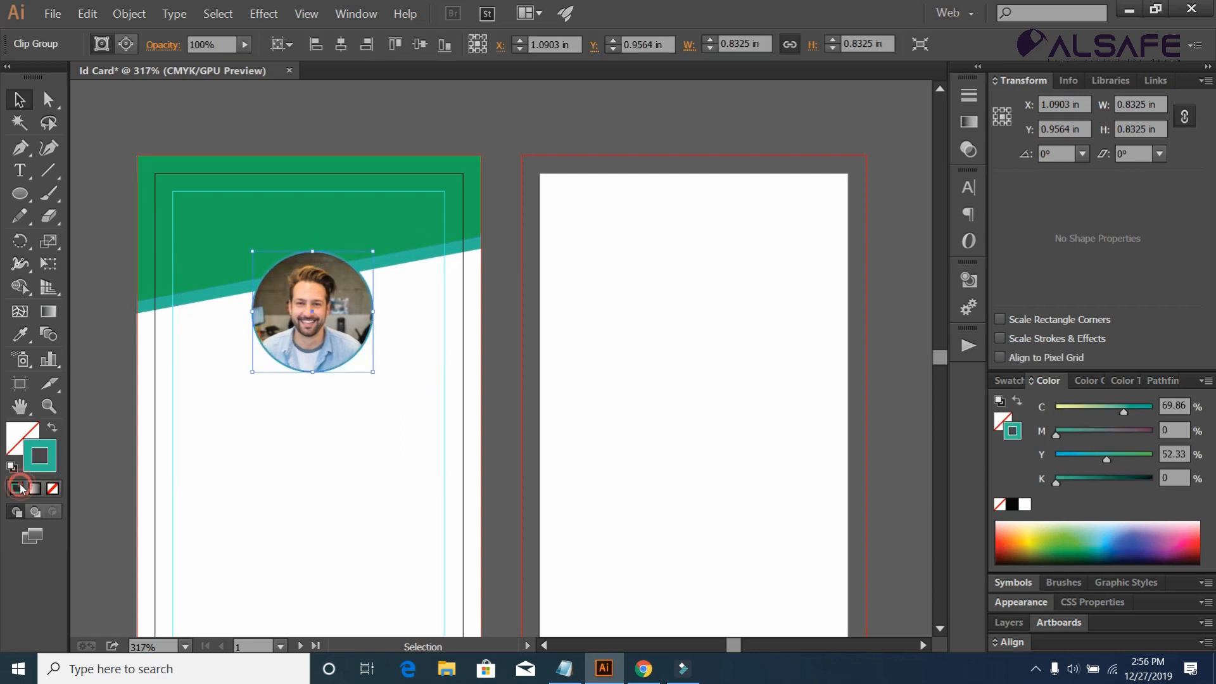
left_click(355, 132)
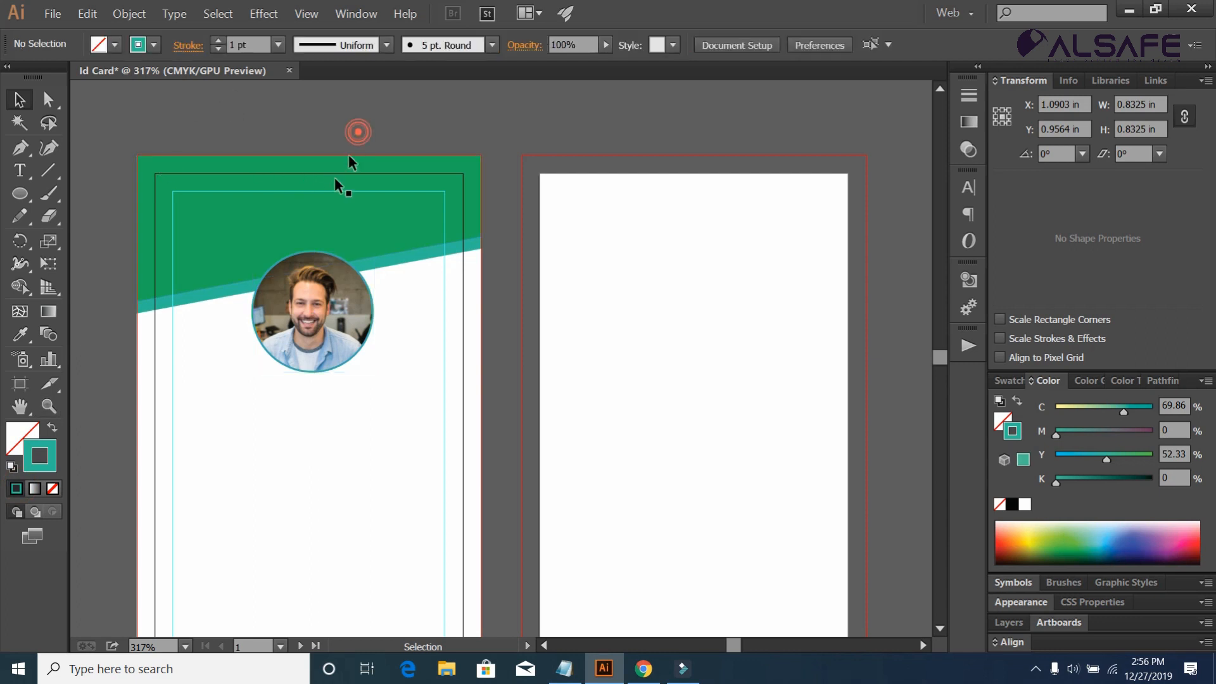
Open logo.ai and copy the IDENTITY logo group into the Id Card document.
left_click(52, 13)
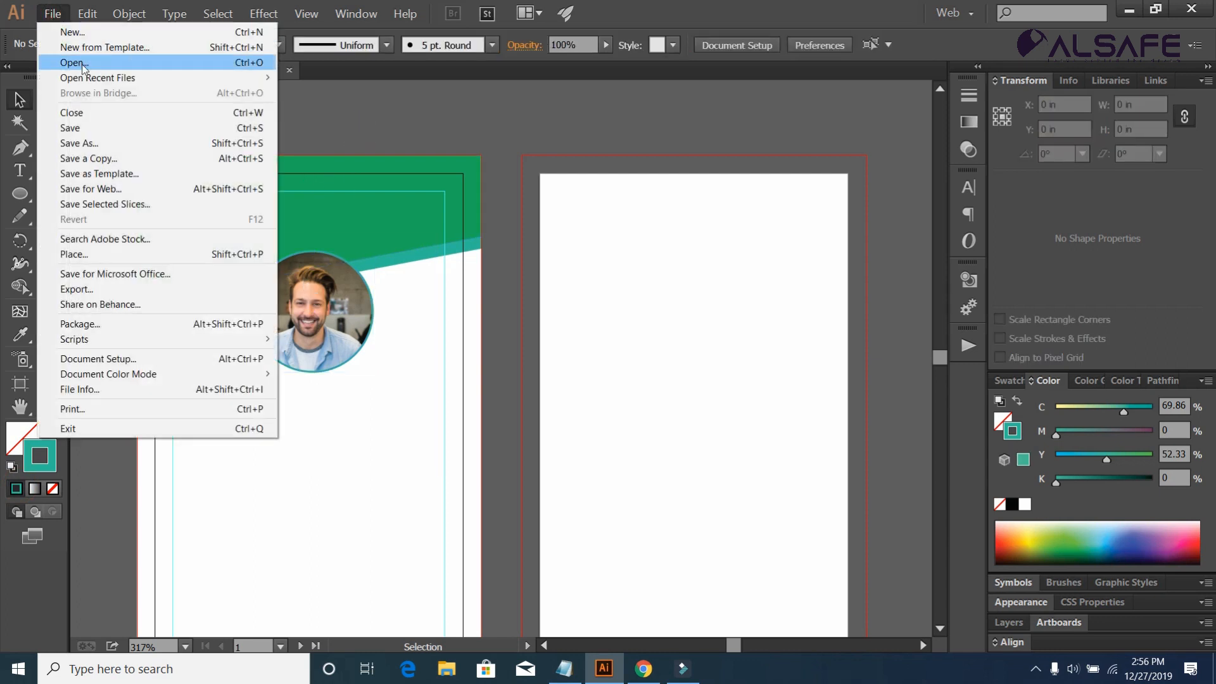
left_click(104, 60)
left_click(436, 133)
left_click(687, 546)
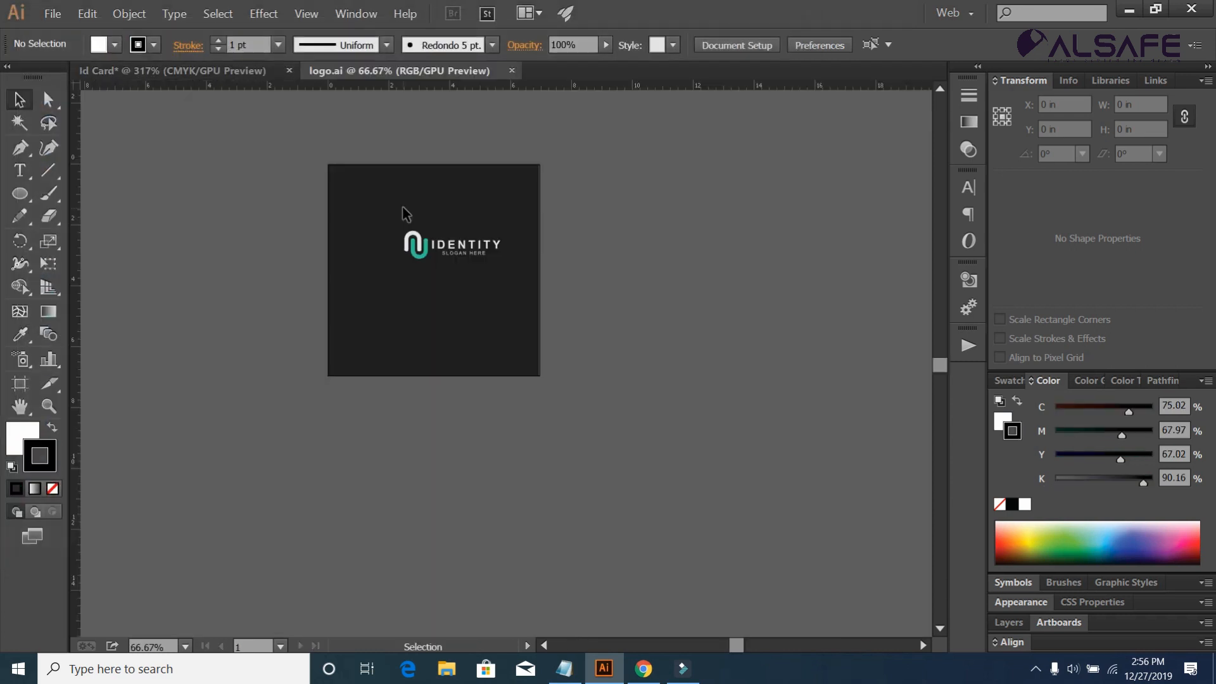
left_click_drag(448, 251, 348, 198)
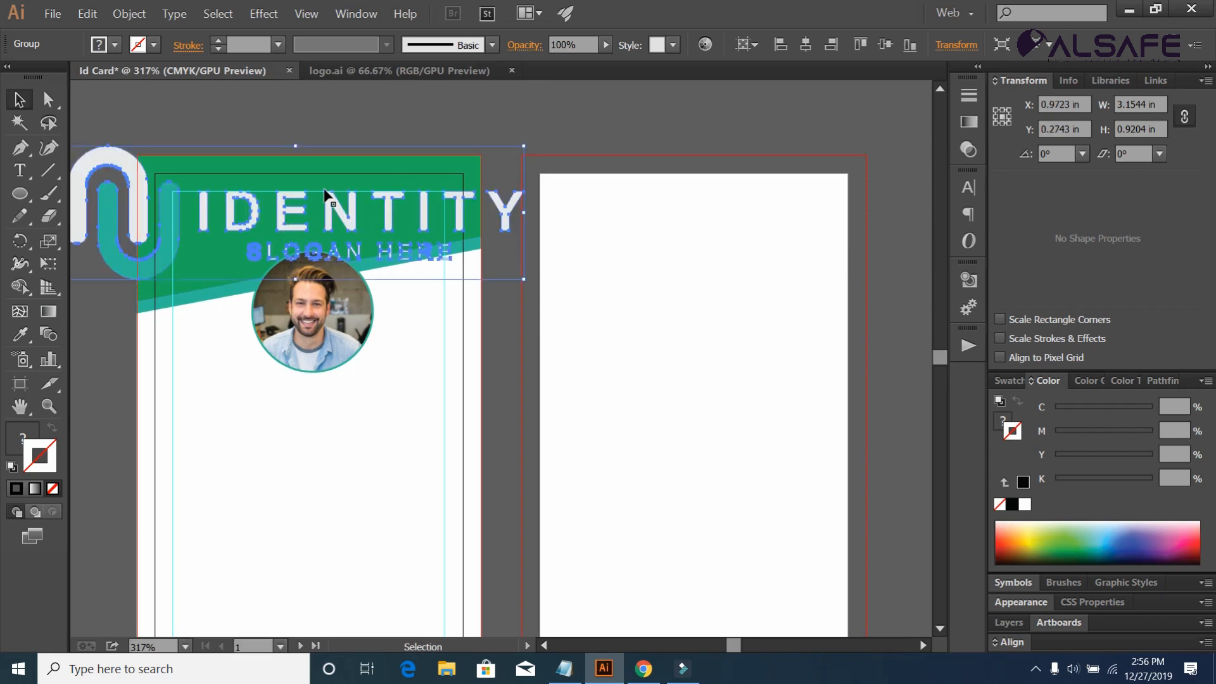
Scale the IDENTITY logo down proportionally and fit it in the green header's upper-left corner inside the safe-area guide.
key("ctrl+minus")
key("ctrl+minus")
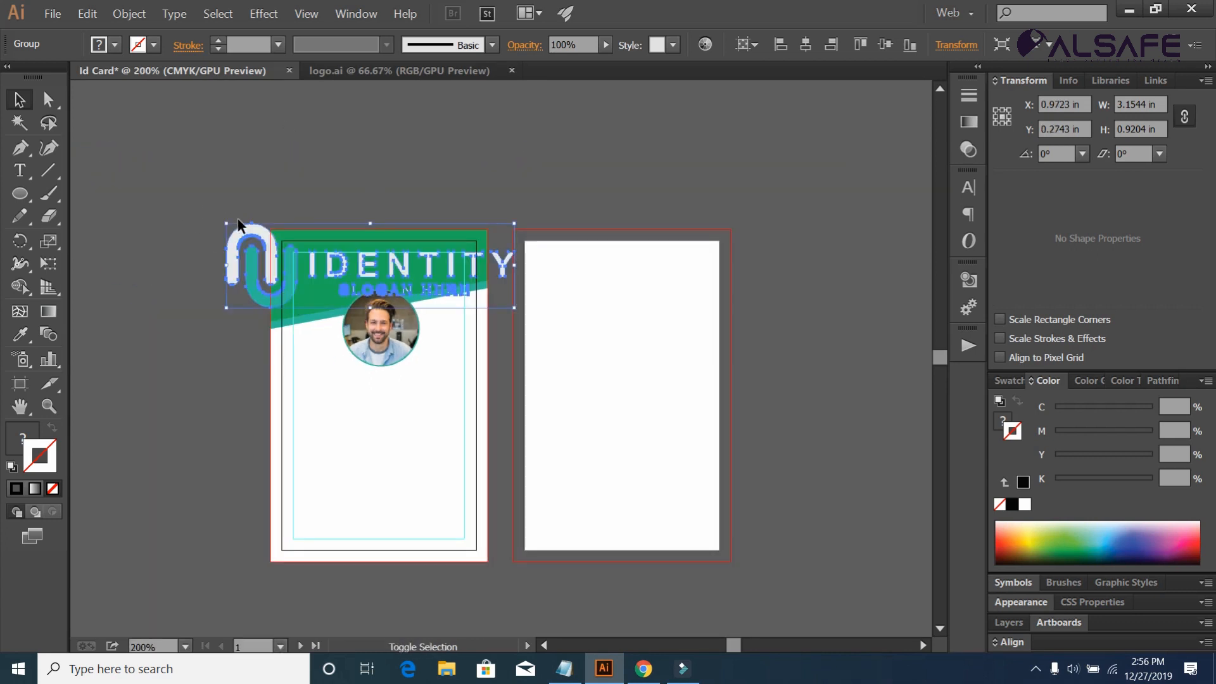
left_click_drag(225, 221, 329, 269)
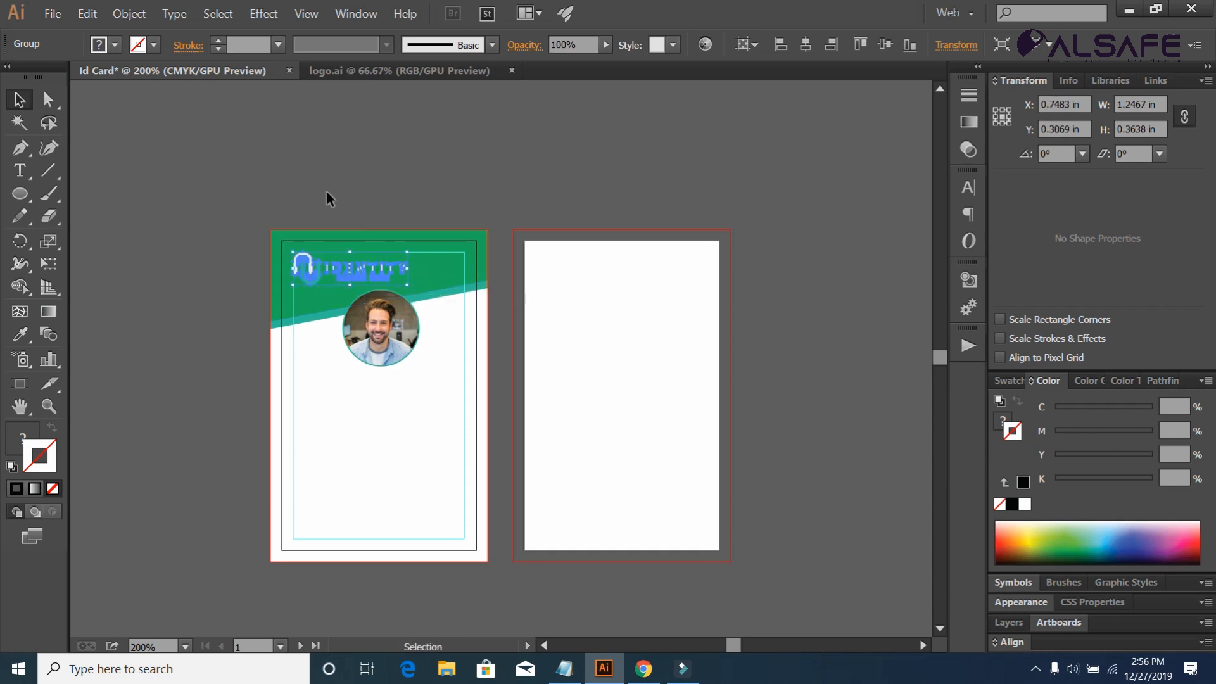
left_click_drag(407, 285, 339, 262)
left_click(288, 199)
left_click(397, 191)
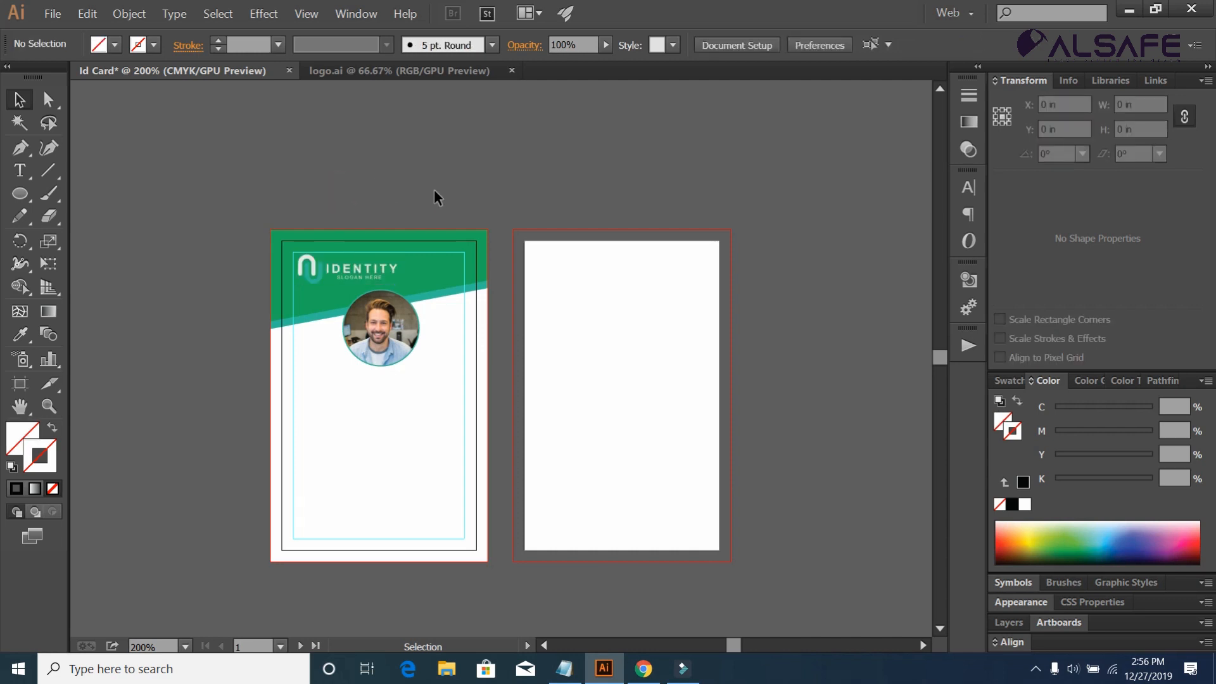
Draw a thin rounded rectangle about 0.35 by 0.03 in just below the circular portrait.
scroll(434, 188, "down", 2)
left_click(19, 193)
left_click_drag(11, 195, 70, 219)
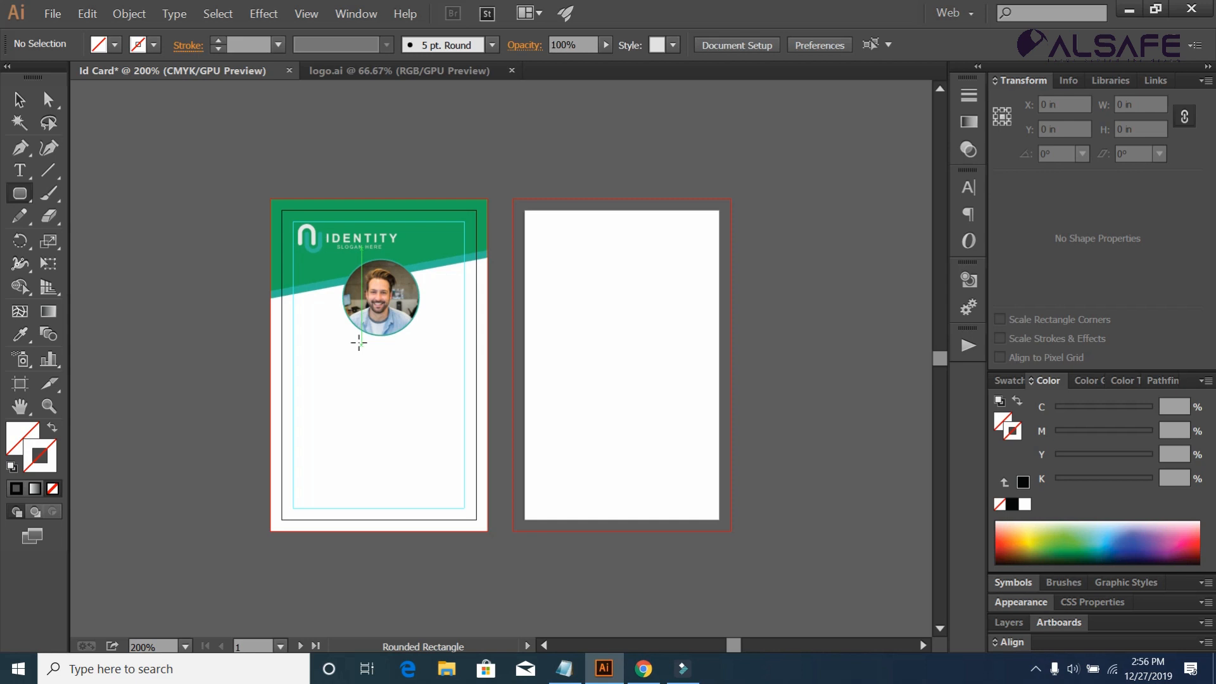
mouse_move(361, 341)
left_mouse_down()
mouse_move(412, 357)
mouse_move(393, 346)
left_mouse_up()
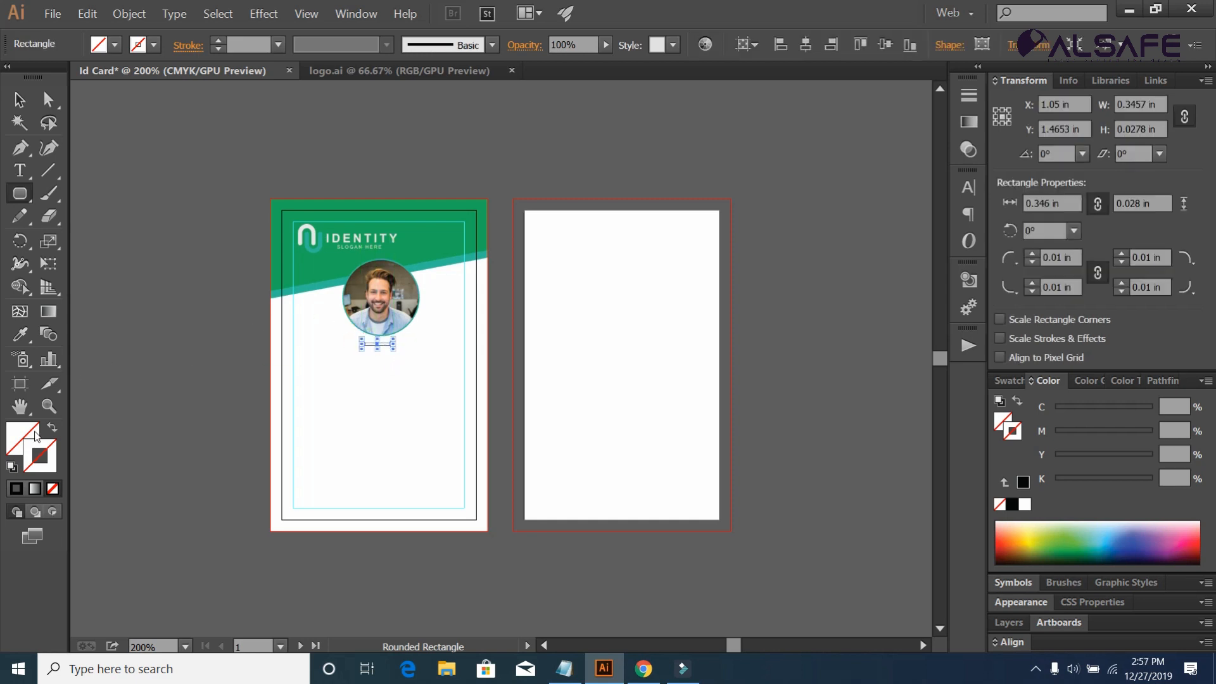
Fill the small rounded bar with teal sampled from the header stripe and centre it under the portrait.
left_click(21, 488)
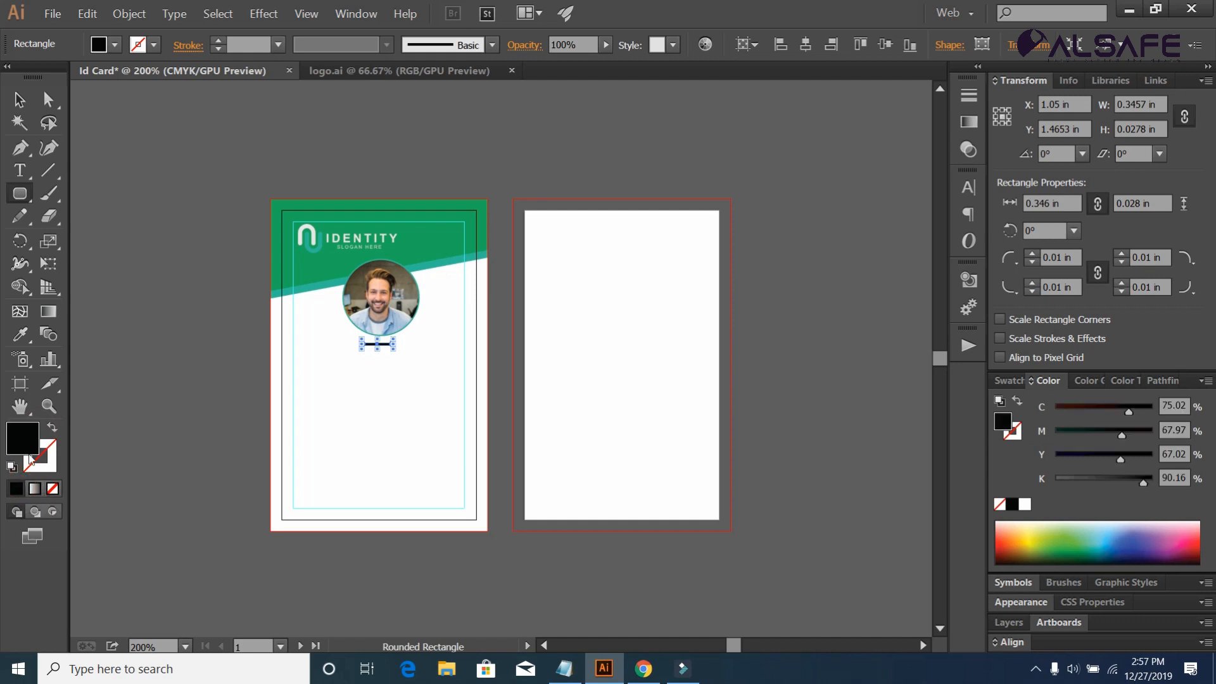
left_click(19, 334)
left_click(316, 282)
left_click(19, 98)
left_click(170, 171)
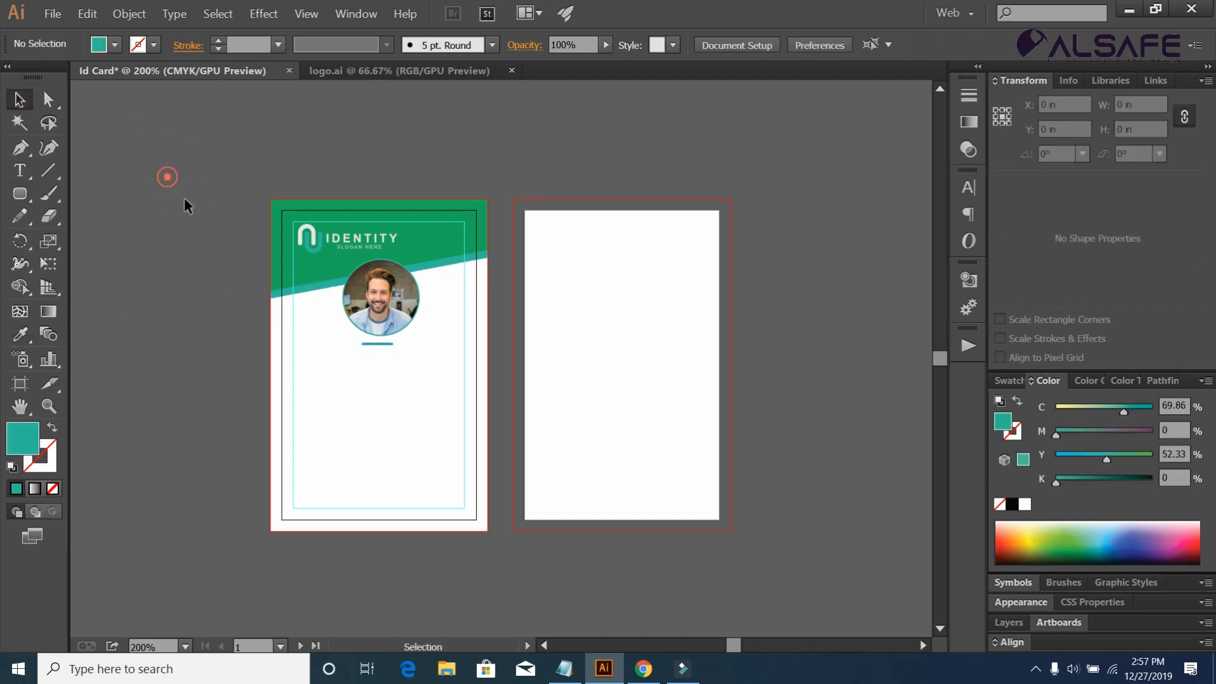
left_click(386, 346)
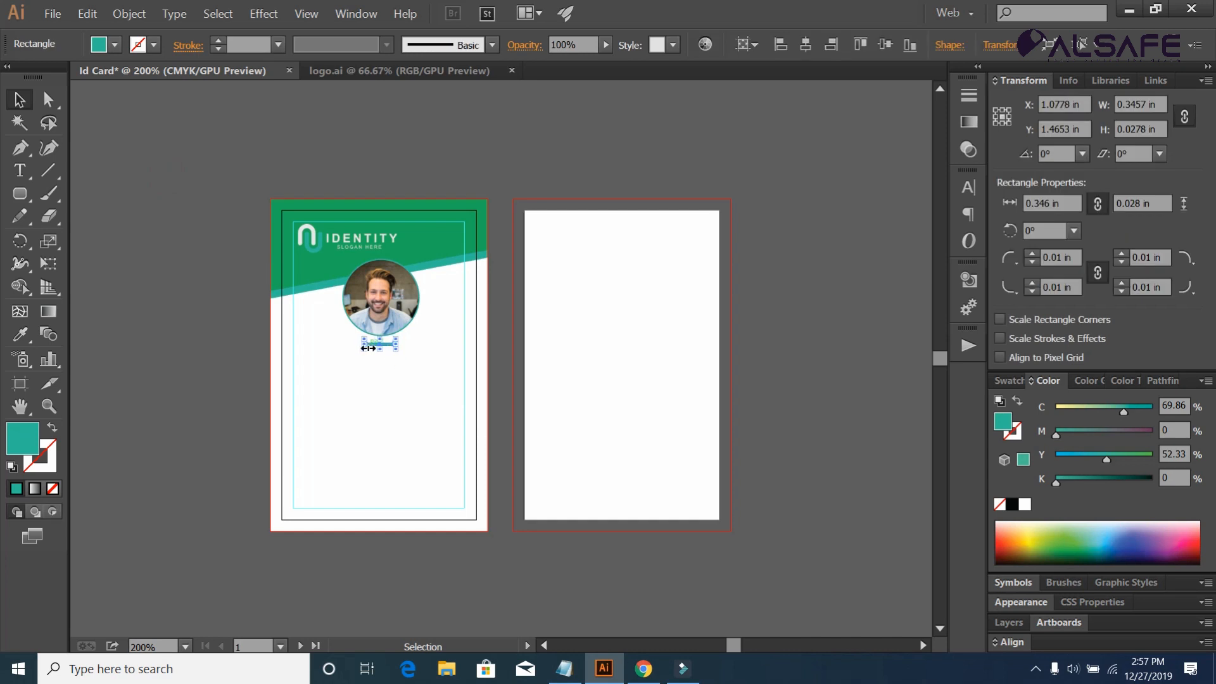
left_click(285, 150)
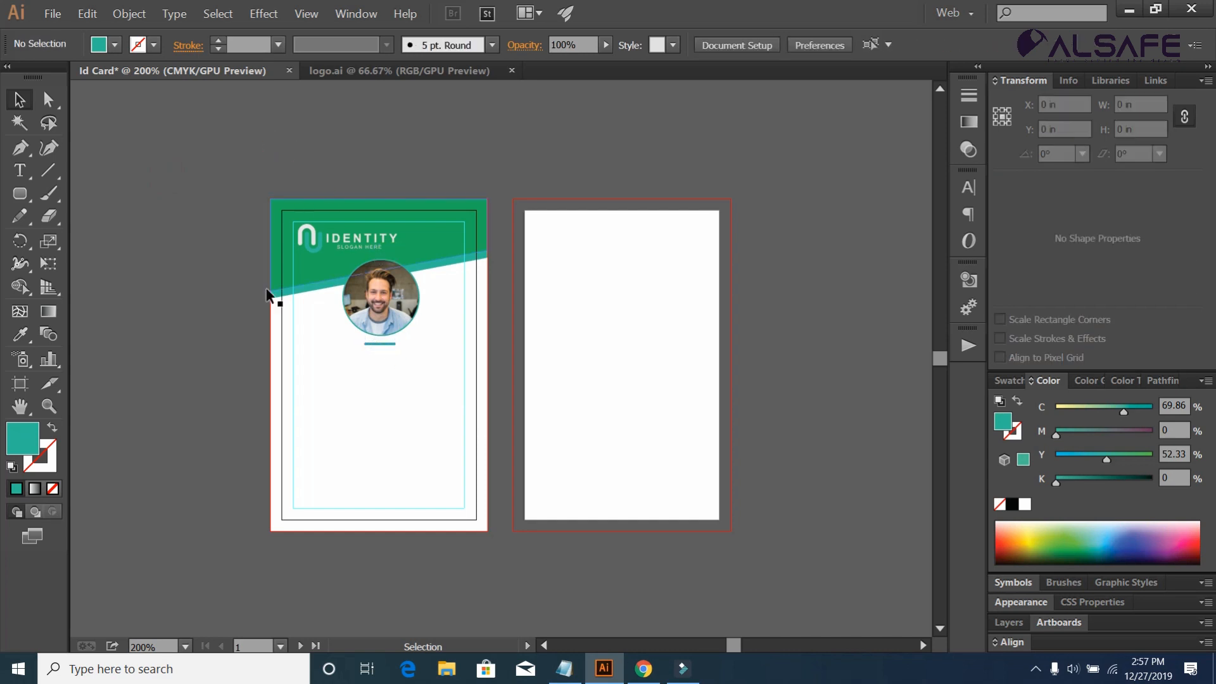
Copy the name and "Executive & UI Designer" lines from Notepad and paste them as text below the teal bar.
left_click(564, 669)
left_click_drag(6, 40, 159, 53)
key("ctrl+c")
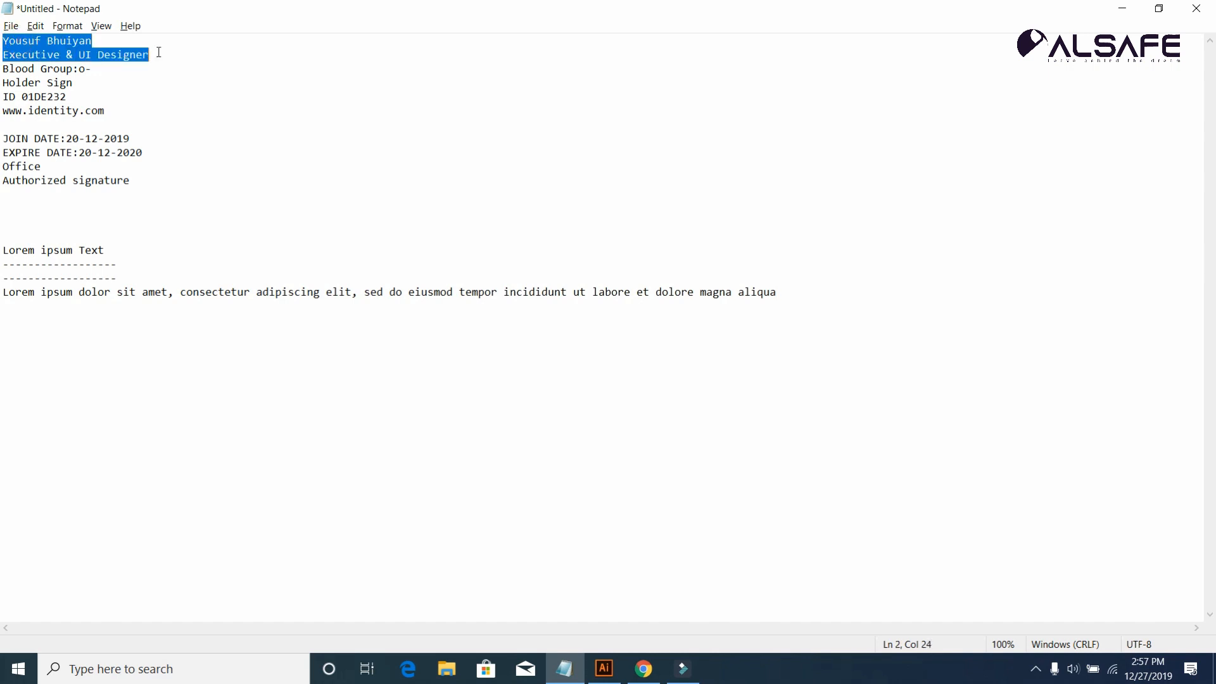
key("alt+Tab")
key("t")
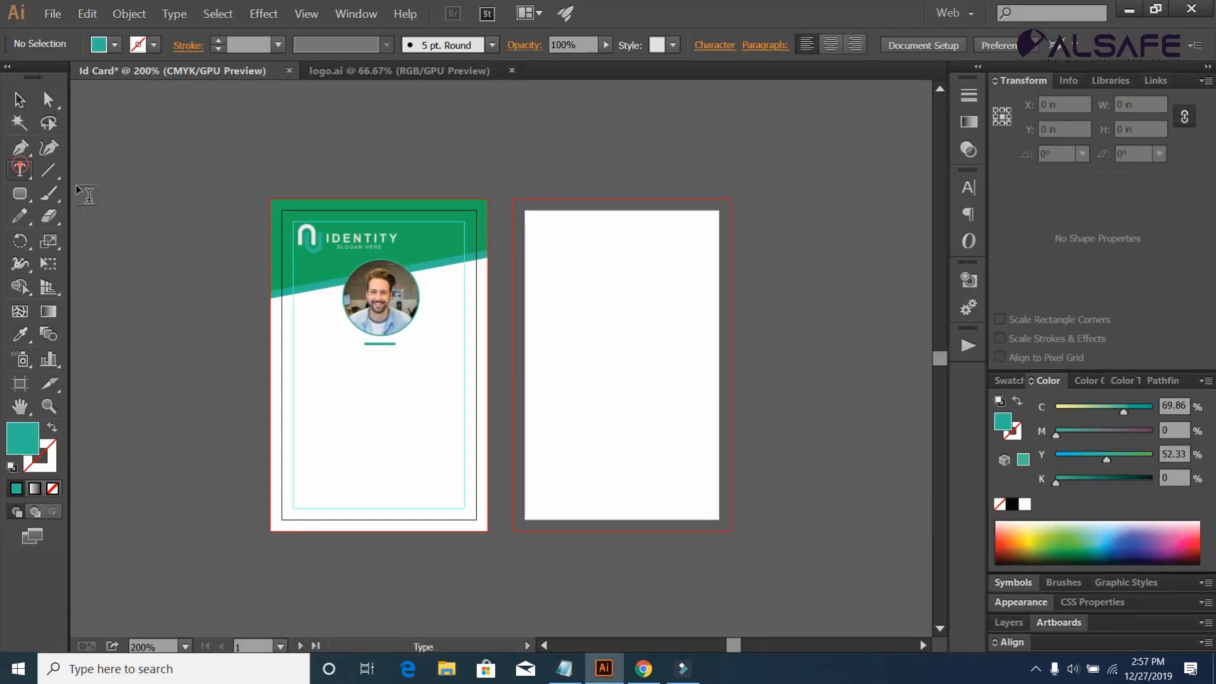
left_click(356, 368)
key("ctrl+v")
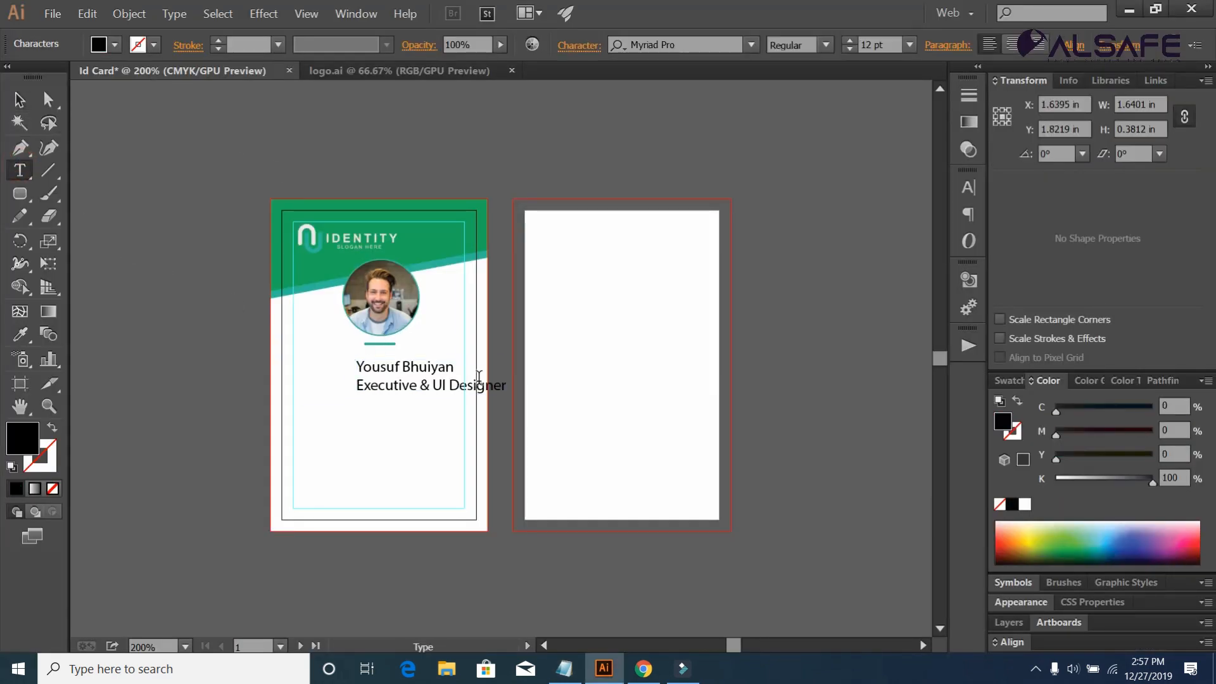
Set the name and job title text to Arial, scale it down to about 9.33 pt and move it under the teal bar.
key("ctrl+a")
left_click(705, 43)
type("ari")
key("Down")
key("Down")
key("Down")
key("Down")
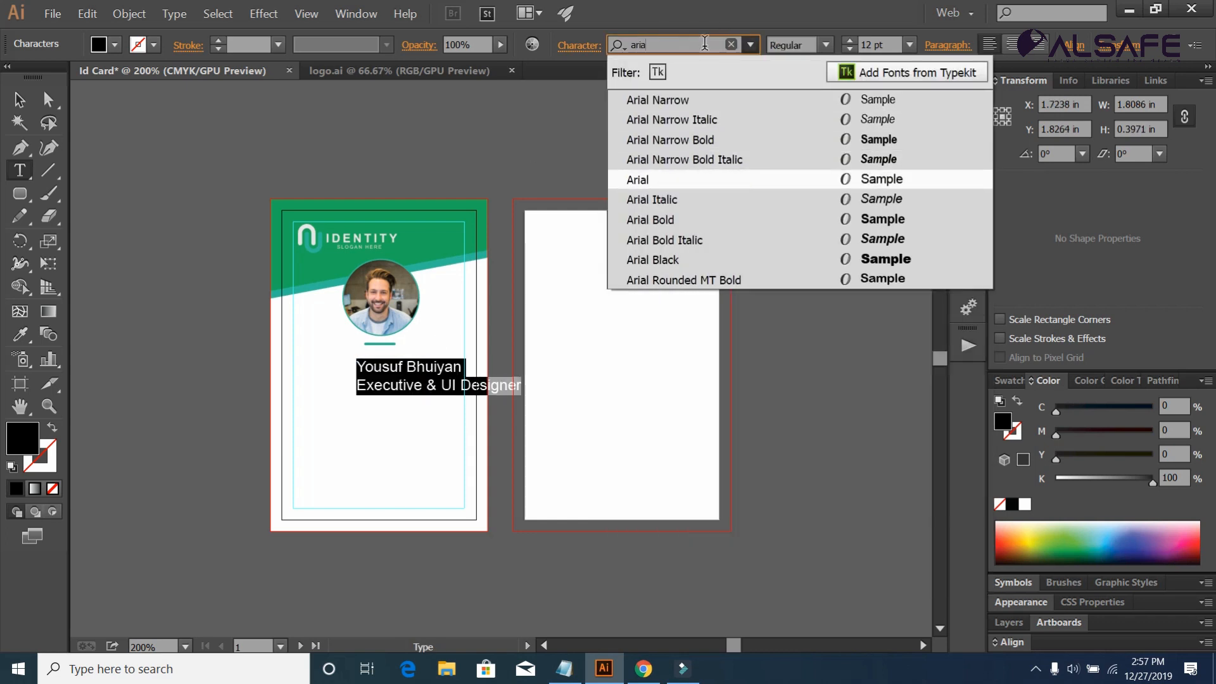
key("Return")
left_click(19, 99)
left_click_drag(499, 391, 455, 380)
left_click_drag(478, 384, 312, 359)
Make the name line bold and enlarge it above the job title's size.
left_click(19, 170)
left_click(826, 44)
left_click(784, 184)
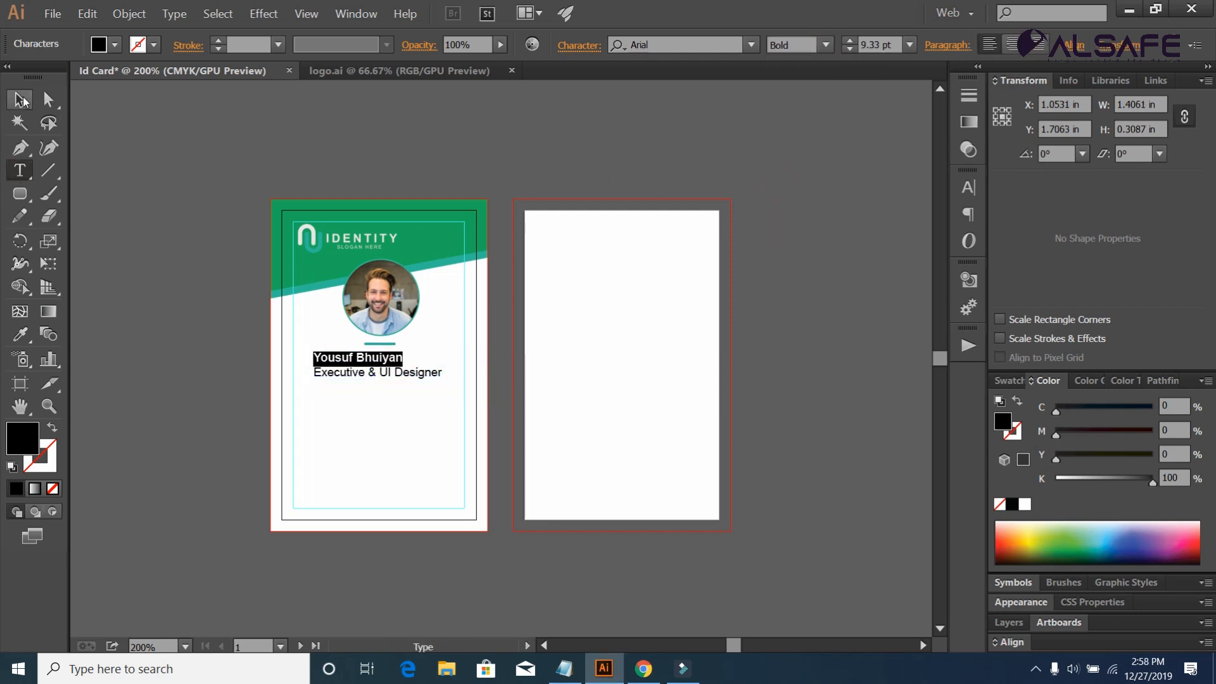
left_click(909, 44)
left_click(933, 190)
left_click(910, 44)
left_click(933, 211)
key("Escape")
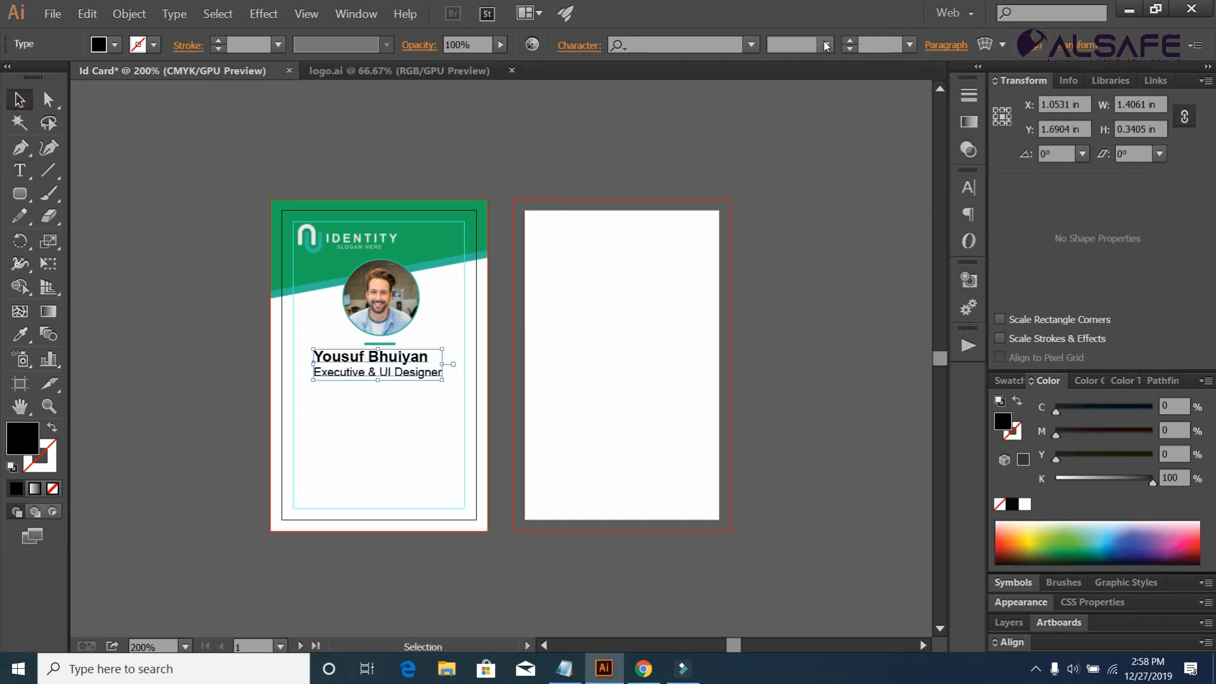
Centre-align the name and job title paragraphs and position the text block centrally under the portrait.
key("t")
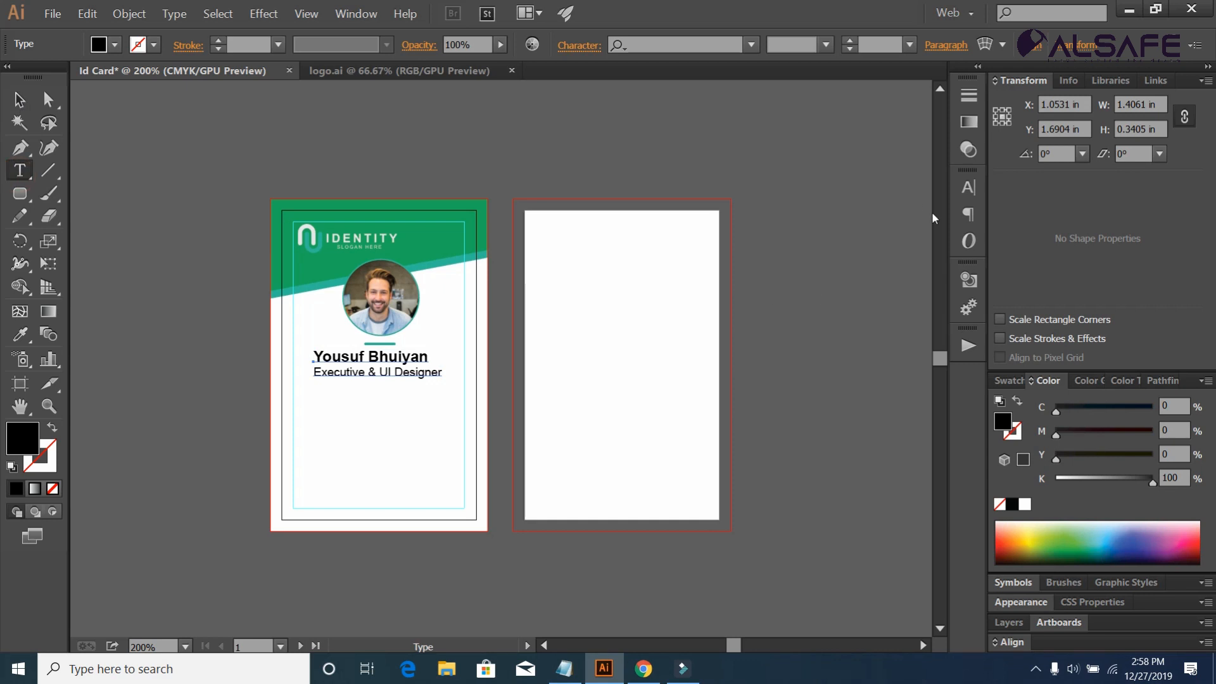
left_click(968, 186)
left_click(817, 173)
left_click(777, 200)
left_click(19, 100)
left_click_drag(329, 356, 368, 364)
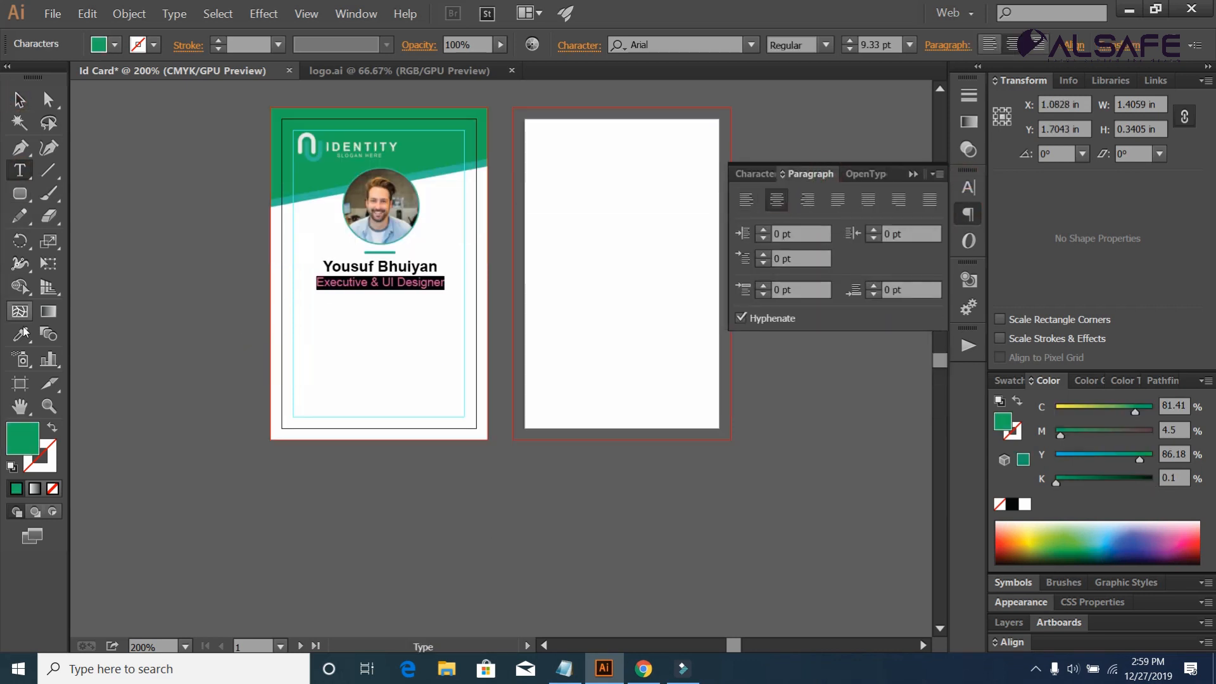
Recolour the "Executive & UI Designer" line with teal sampled from the header stripe.
key("i")
left_click(288, 203)
left_click(19, 100)
left_click(183, 161)
Copy "Blood Group:o-" from Notepad and paste it as a new text line below the job title.
scroll(337, 162, "down", 4)
scroll(337, 174, "up", 2)
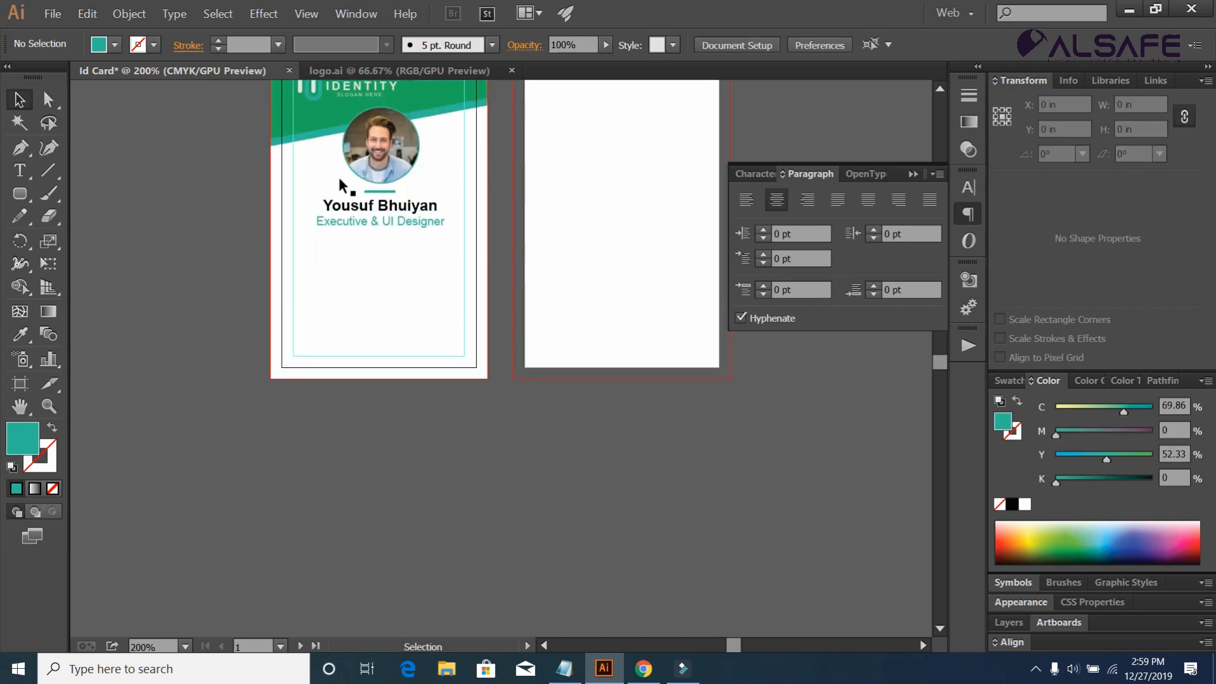
left_click(565, 668)
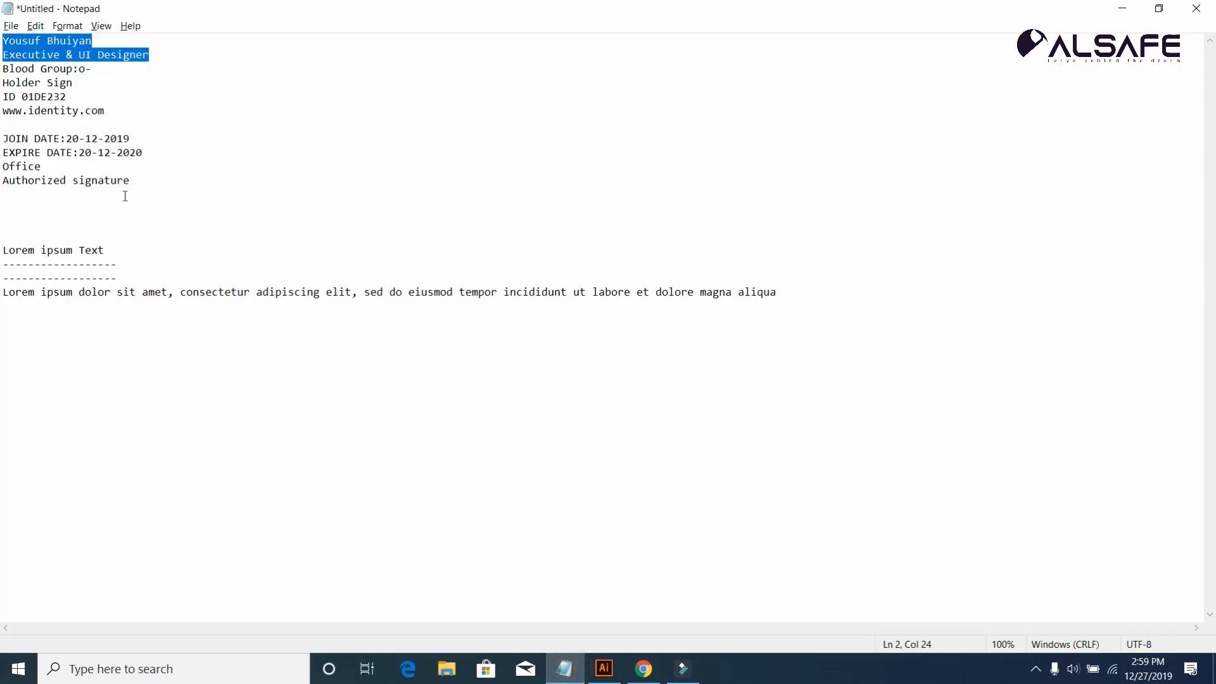
left_click_drag(93, 70, 7, 67)
key("ctrl+c")
key("alt+Tab")
key("t")
left_click(303, 217)
key("ctrl+v")
Format the blood group line as Arial Regular at about 6.84 pt and place it beside the left safe-area guide.
left_click_drag(358, 216, 288, 210)
left_click(825, 44)
left_click(807, 150)
key("Escape")
left_click_drag(296, 213, 310, 216)
left_click(108, 182)
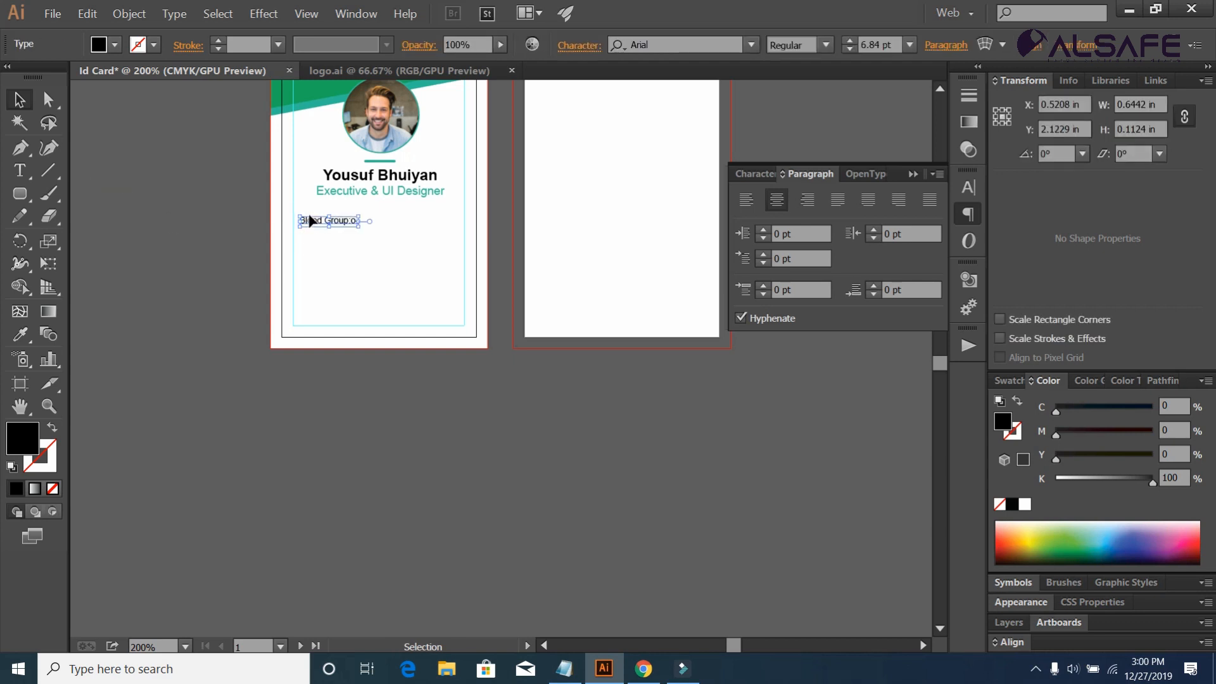
left_click(181, 241)
Insert a space before "o-" so the line reads "Blood Group: o-".
left_click(20, 171)
left_click(350, 220)
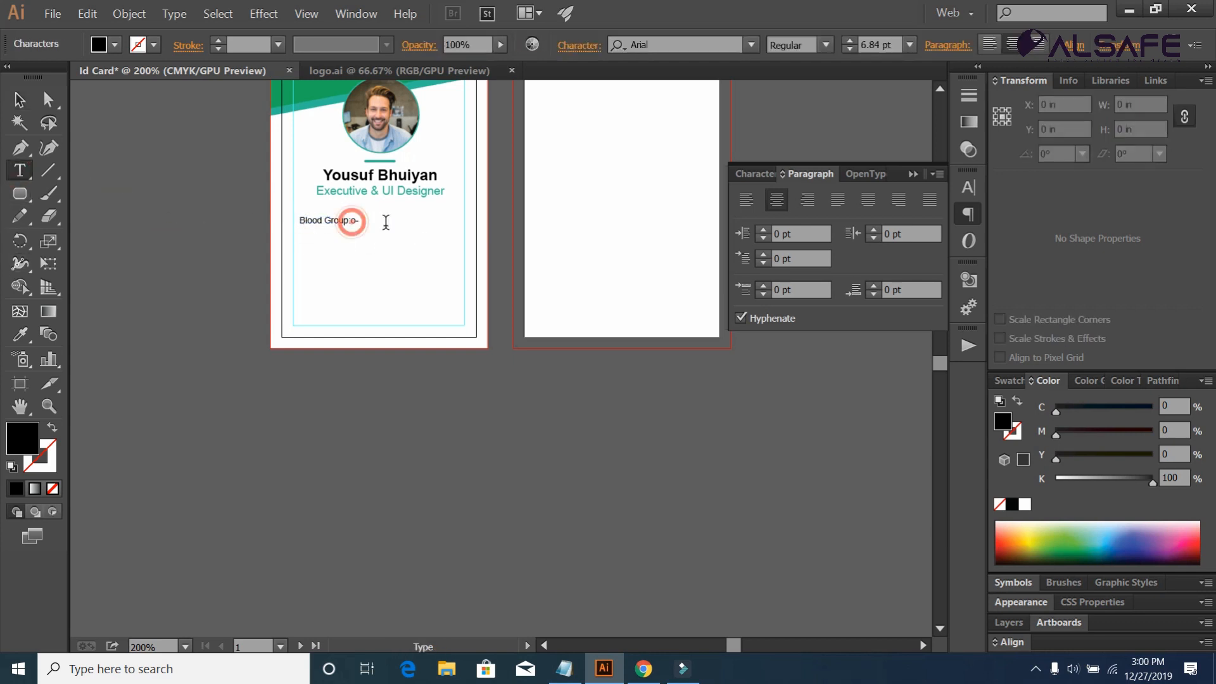
left_click(15, 97)
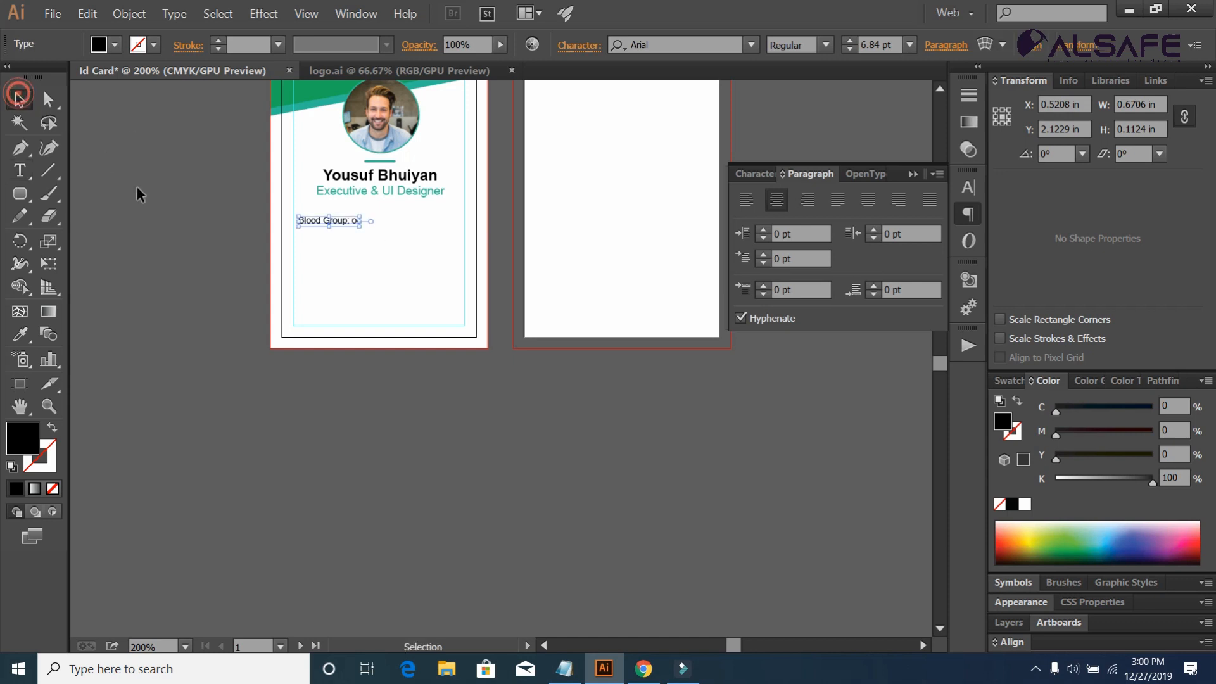
left_click(184, 292)
Duplicate the blood group text to the front card's lower-left safe area and replace its wording with "Holder Sign" from Notepad.
scroll(363, 308, "up", 2)
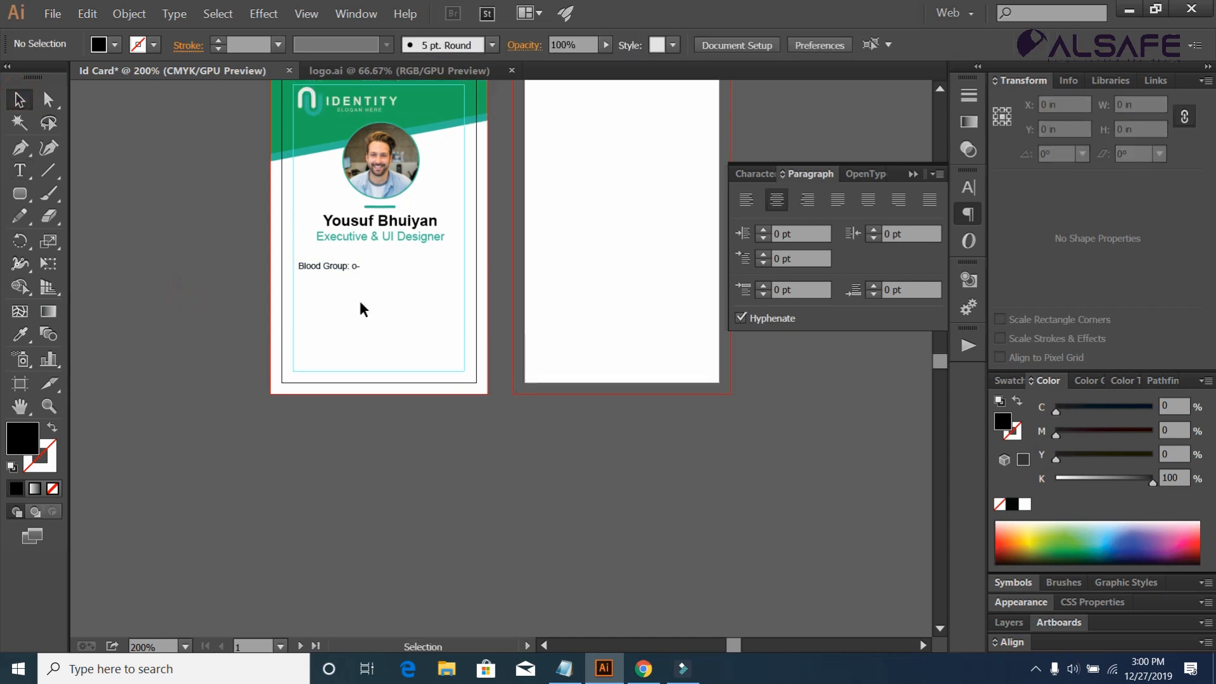
key("alt+Tab")
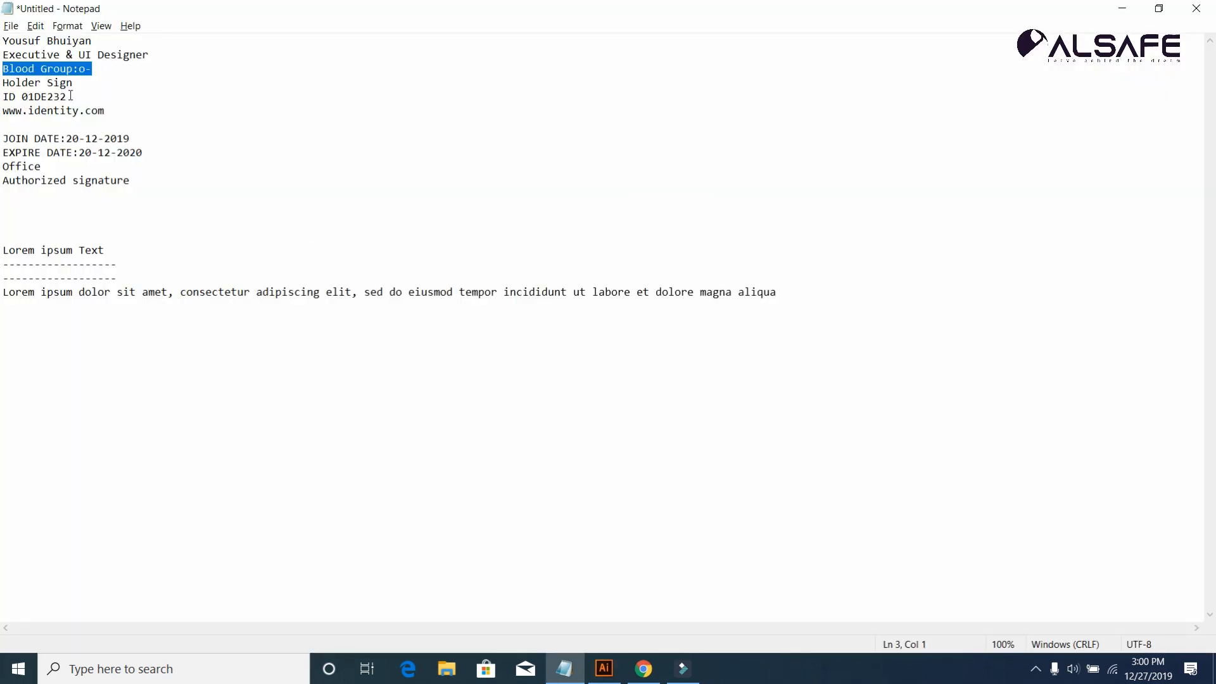
left_click_drag(72, 83, 3, 83)
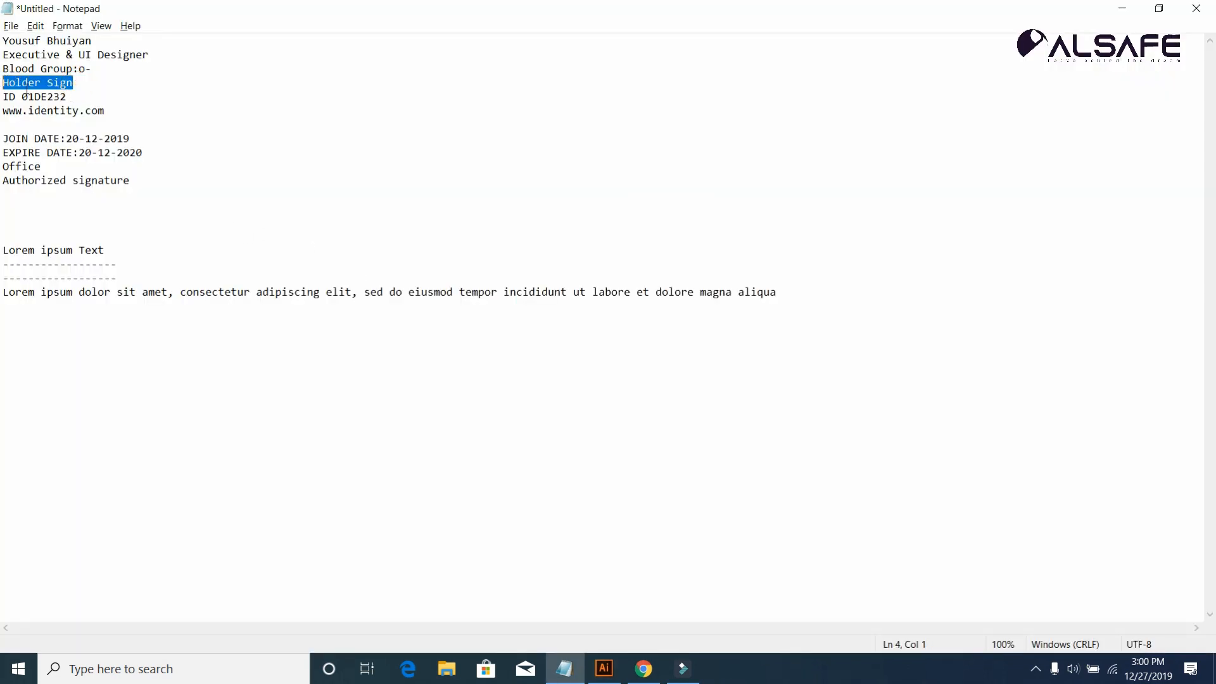
key("alt+Tab")
left_click(313, 280)
left_click_drag(313, 280, 314, 370)
double_click(354, 370)
key("ctrl+a")
key("ctrl+v")
key("Escape")
Draw a horizontal signature line about 0.57 in long just above "Holder Sign" and give it a 0.25 pt black stroke.
left_click(48, 170)
left_click_drag(304, 368, 355, 368)
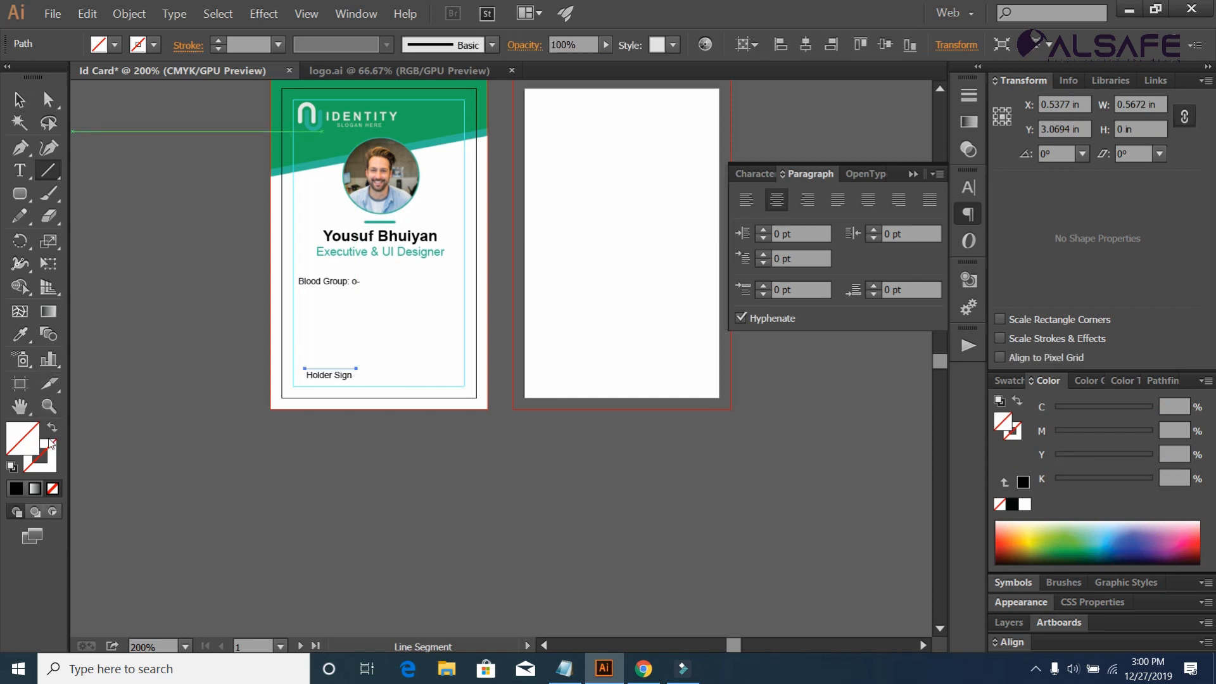
left_click(43, 461)
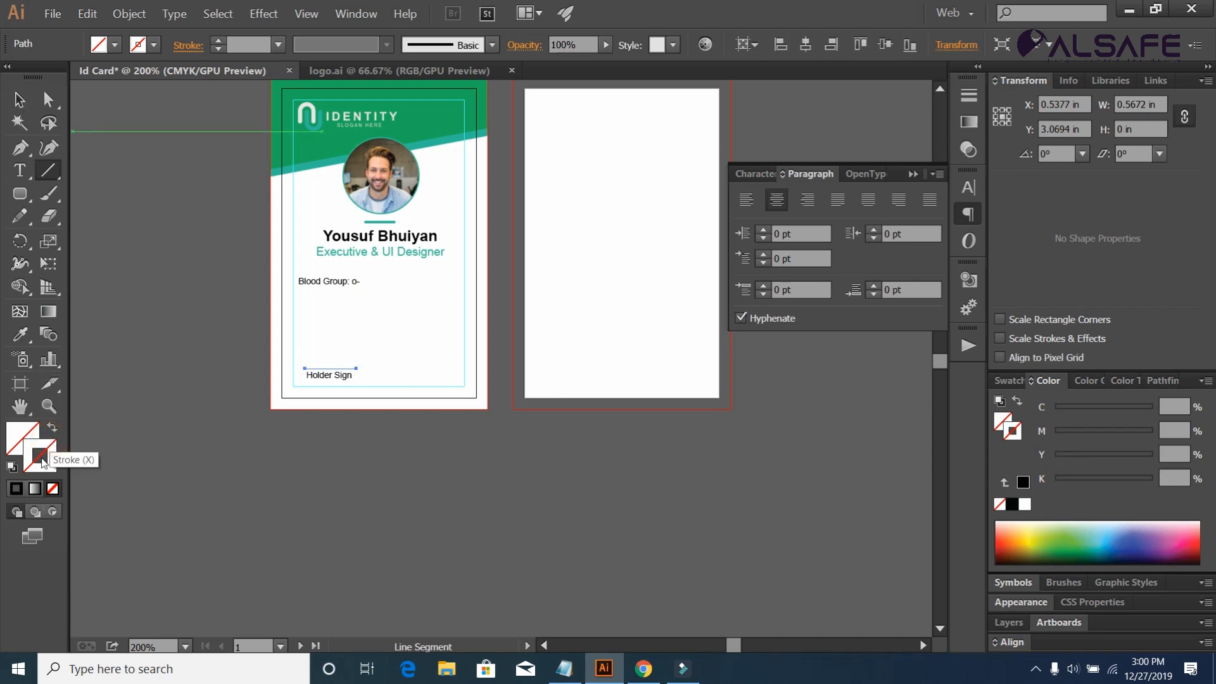
left_click(18, 485)
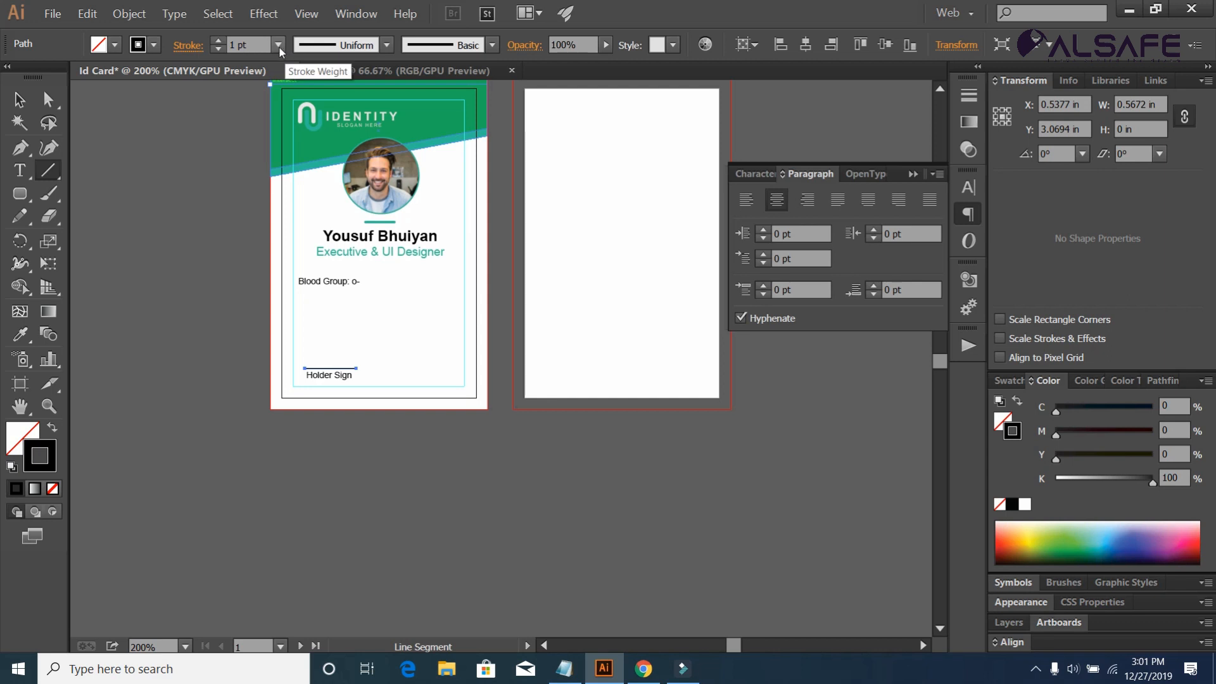
left_click(279, 45)
left_click(299, 68)
left_click(142, 204, "ctrl")
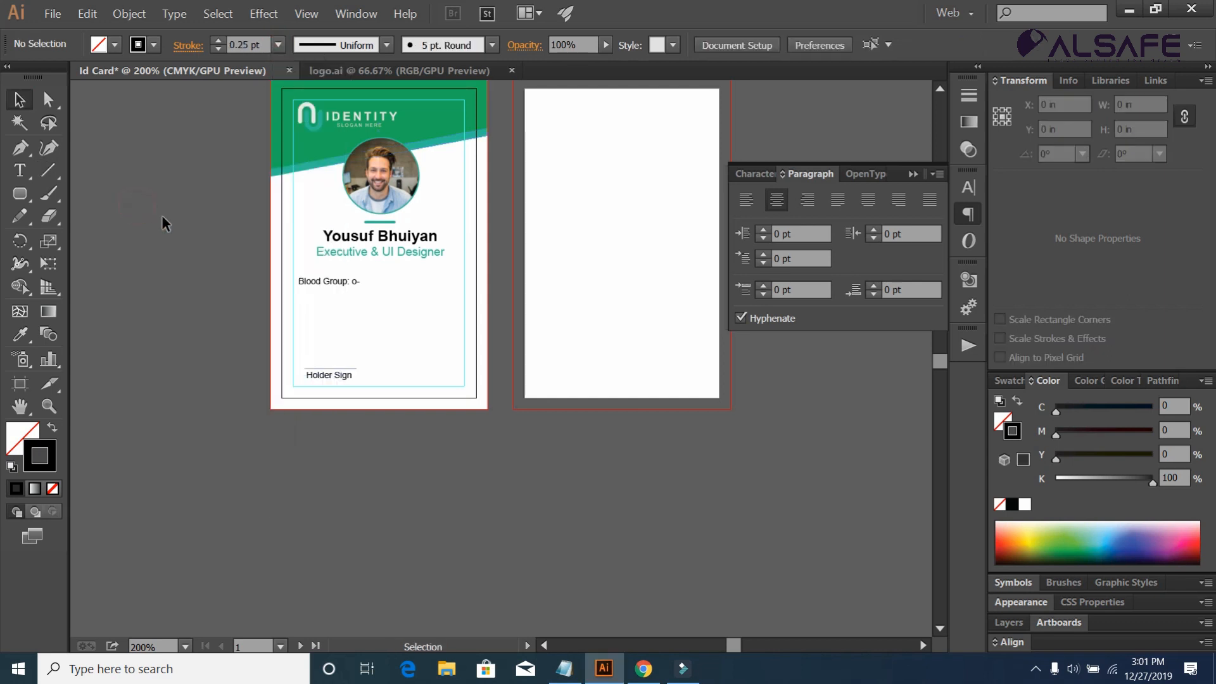
left_click(349, 372)
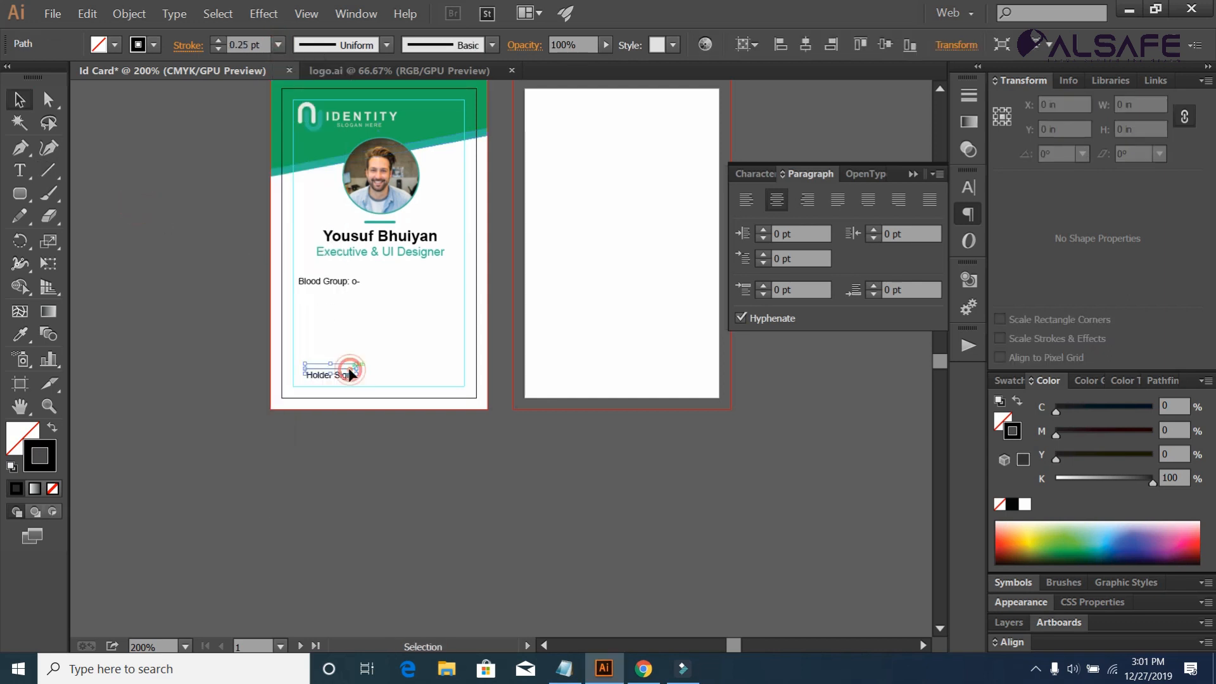
left_click(150, 317)
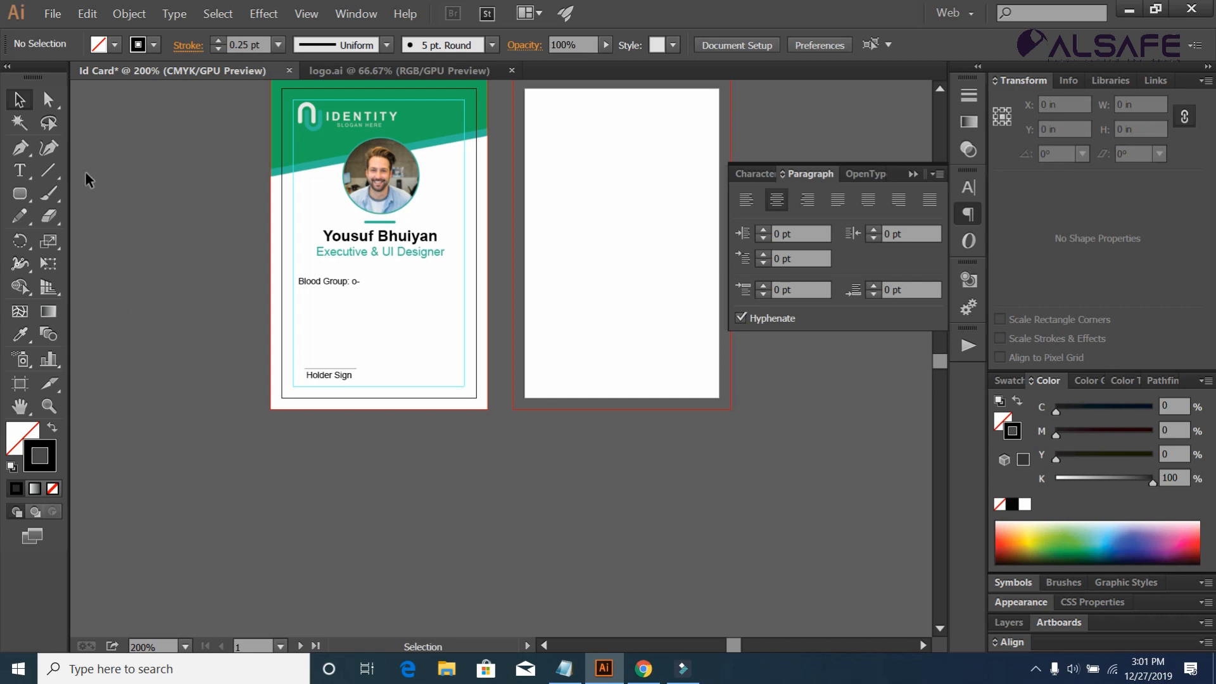
Open the QR code image frame.png as a separate document.
left_click(52, 13)
left_click(74, 62)
left_click(351, 133)
left_click(703, 548)
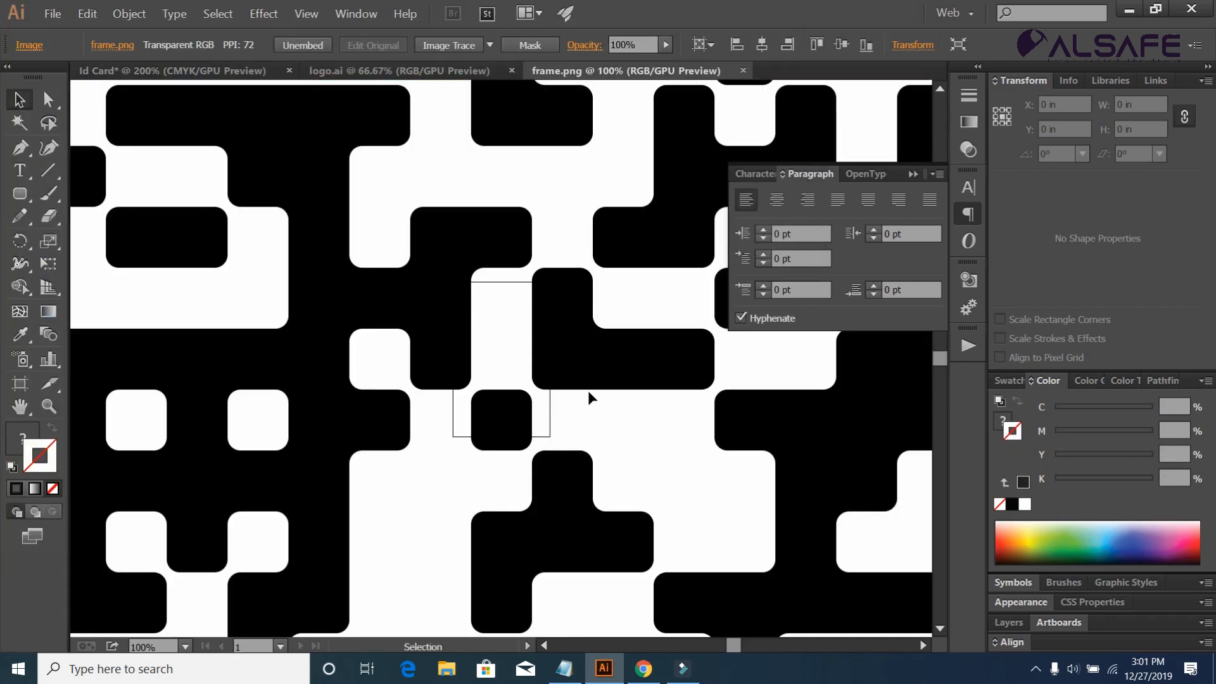
Bring the QR code into the Id Card document and scale it to about 0.54 in square in the front card's lower-right safe area.
key("ctrl+minus")
key("ctrl+minus")
key("ctrl+minus")
key("ctrl+minus")
key("ctrl+minus")
left_click_drag(347, 198, 196, 75)
left_click_drag(412, 340, 411, 340)
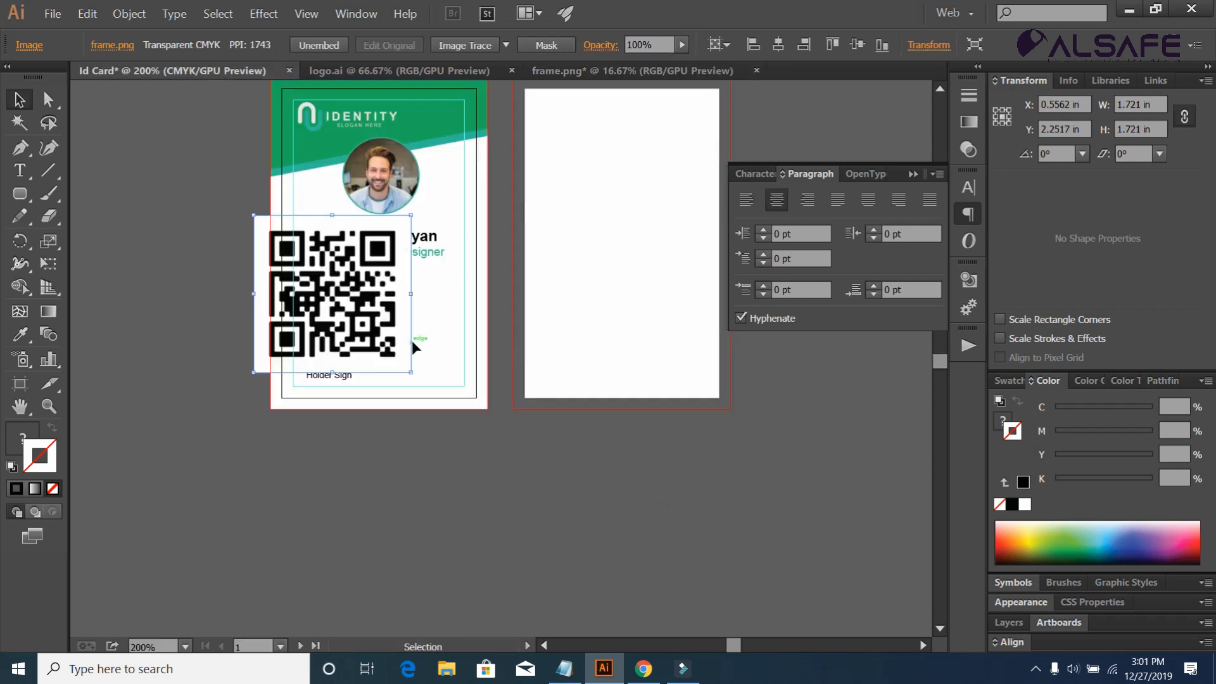
left_click_drag(254, 214, 434, 340)
left_click(434, 451)
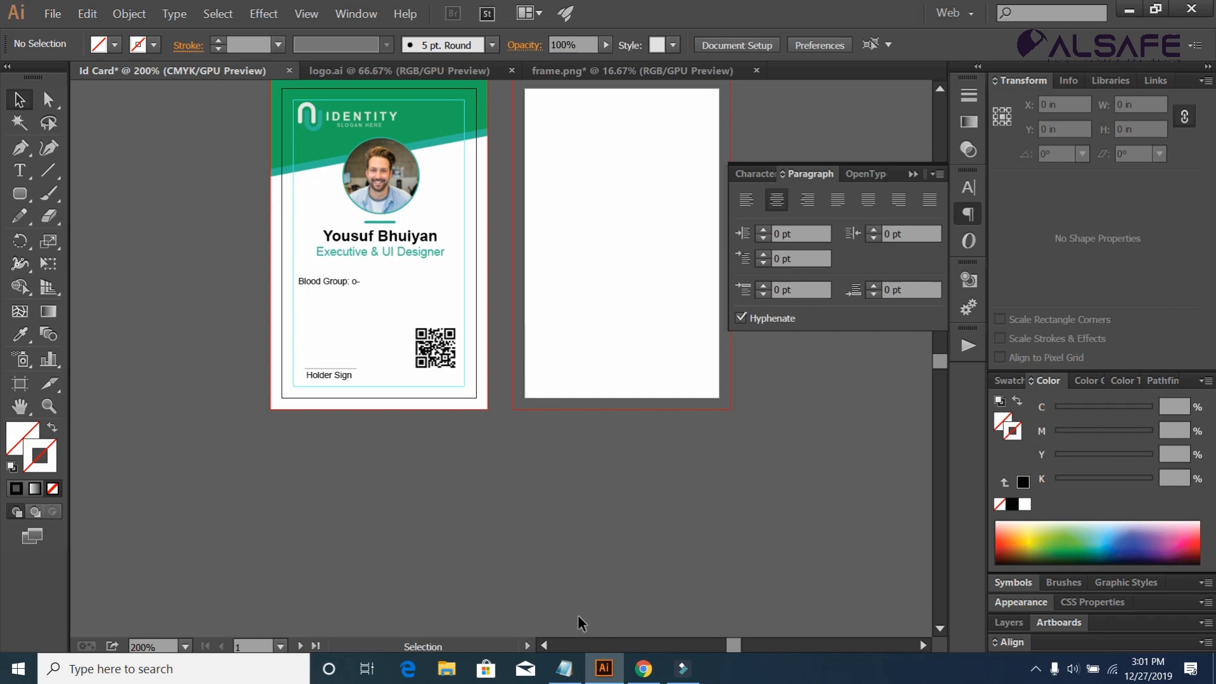
Copy the ID number line from Notepad and paste it over a duplicate of "Holder Sign" placed below the QR code.
left_click(565, 668)
left_click_drag(71, 98, 5, 89)
key("ctrl+c")
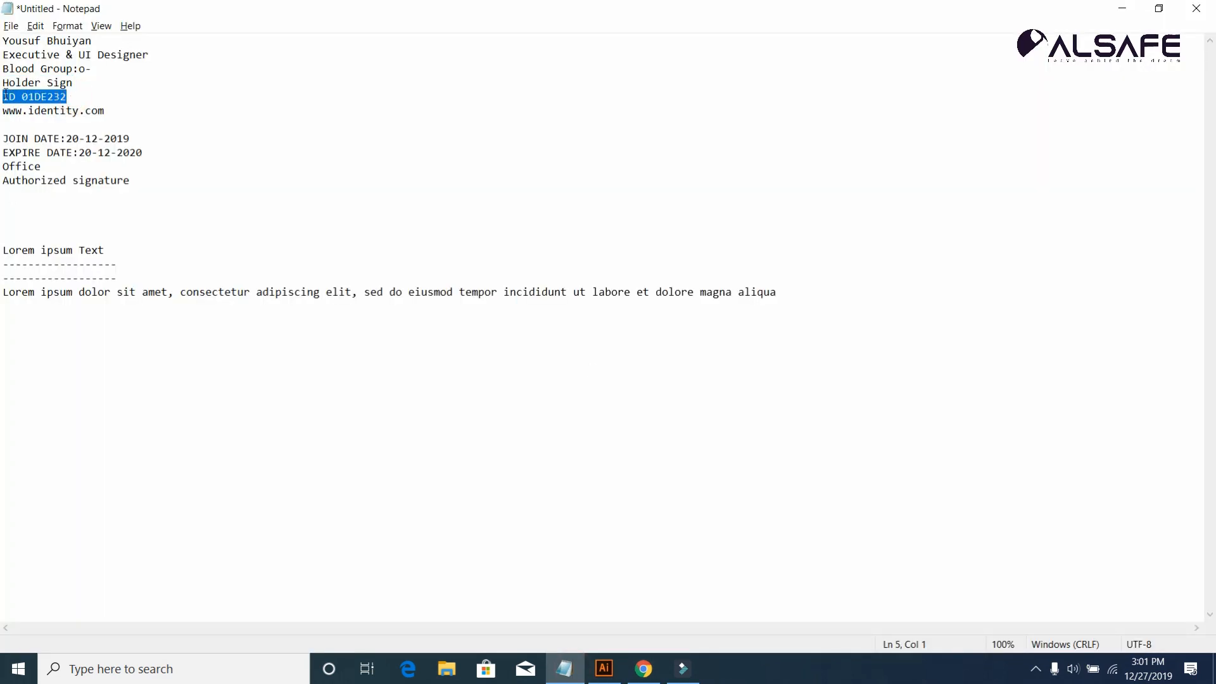
key("alt+Tab")
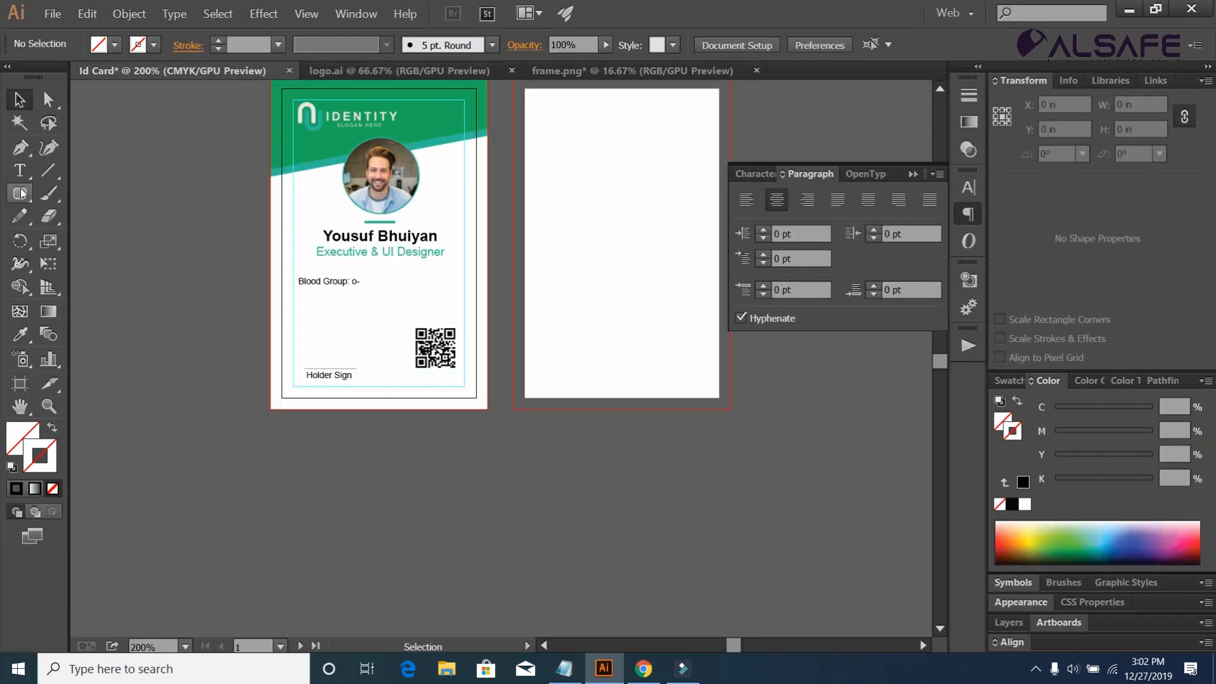
left_click(336, 376)
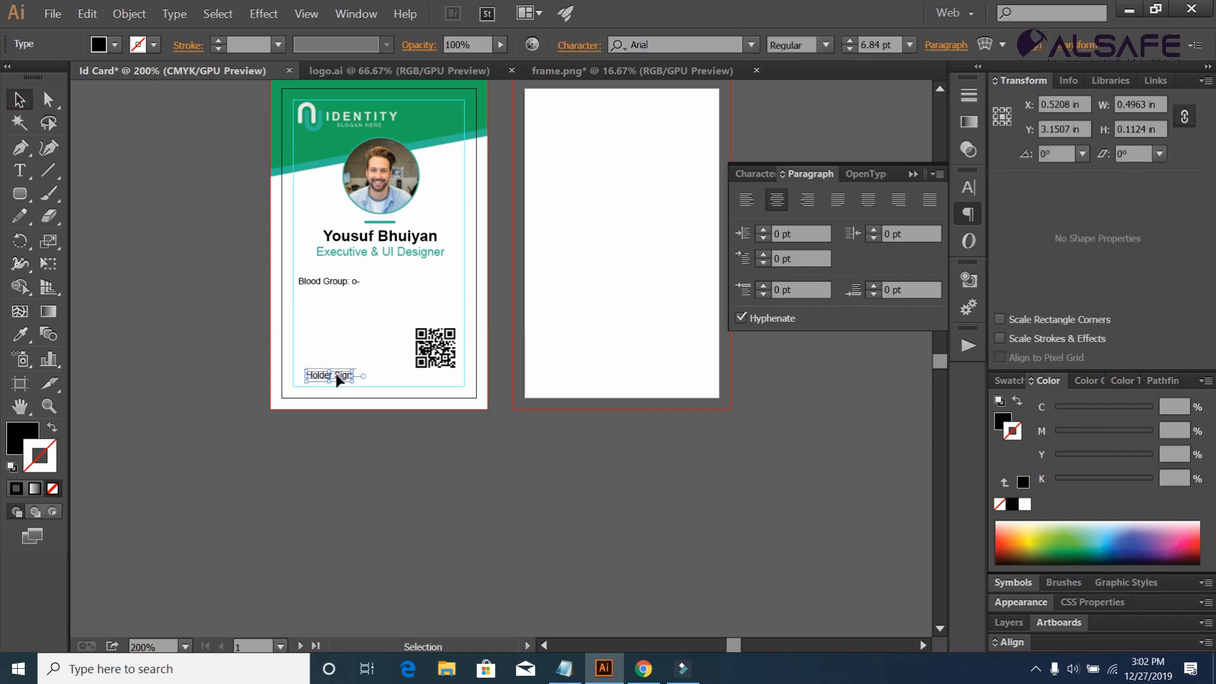
left_click_drag(416, 375, 360, 361)
double_click(440, 375)
key("ctrl+v")
left_click(19, 99)
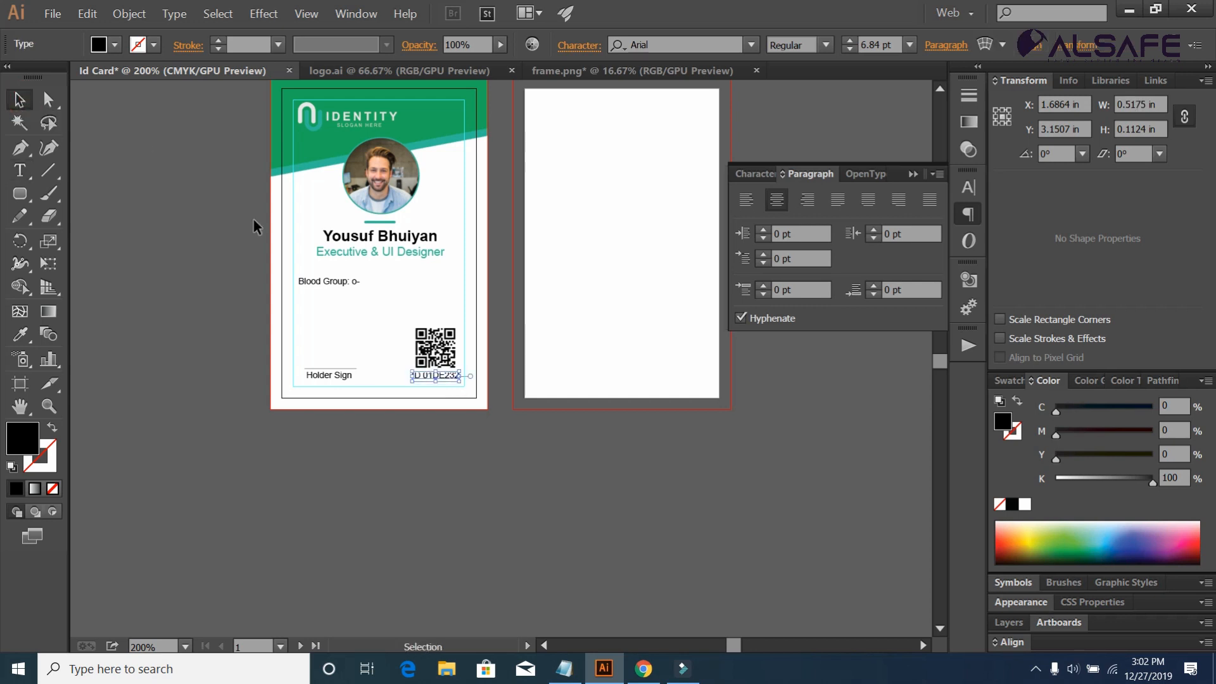
Shift the QR code slightly upward, centred over the ID number text.
left_click(446, 345)
left_click_drag(446, 346, 446, 342)
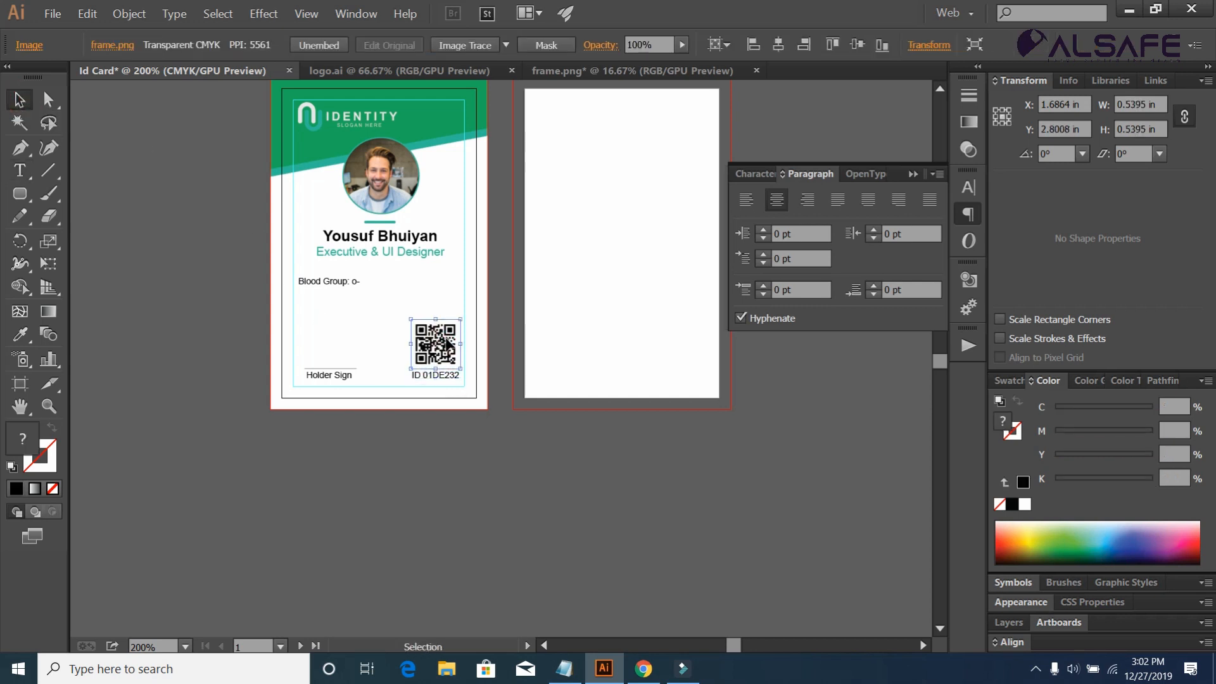
left_click(472, 492)
Draw a footer rectangle about 2.38 by 0.34 in across the front card's lower edge and sample the header's green as its fill.
left_click_drag(20, 193, 86, 198)
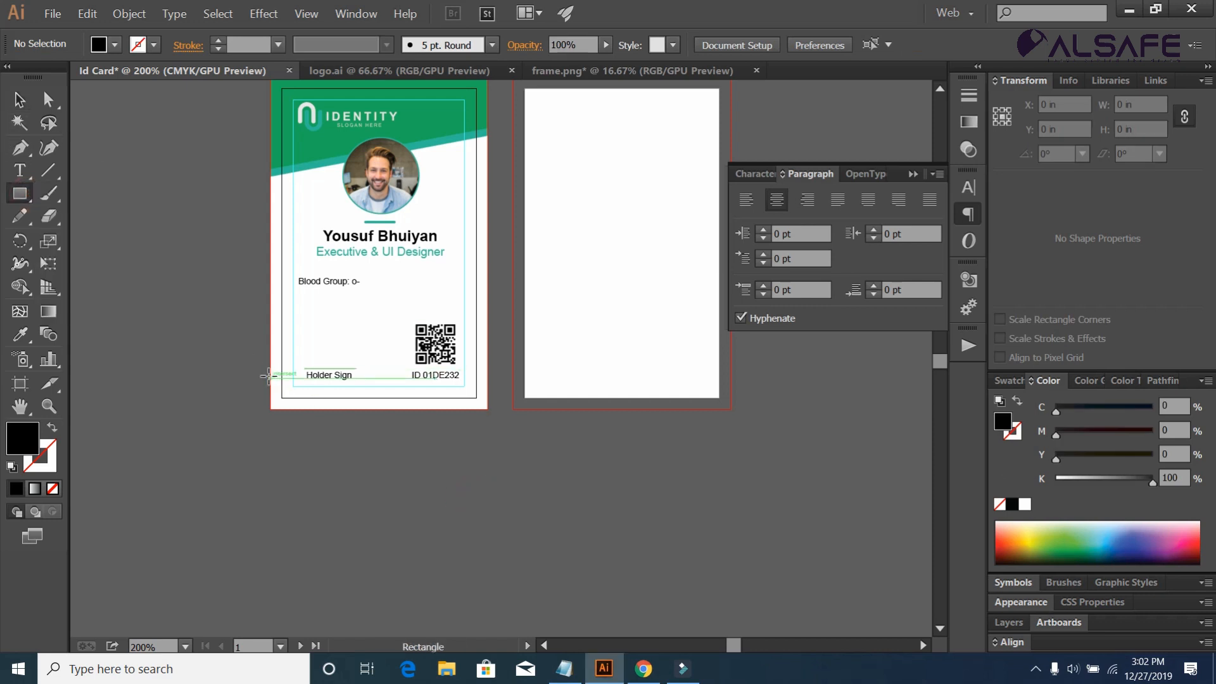
left_click_drag(267, 378, 487, 407)
left_click(19, 336)
left_click(337, 82)
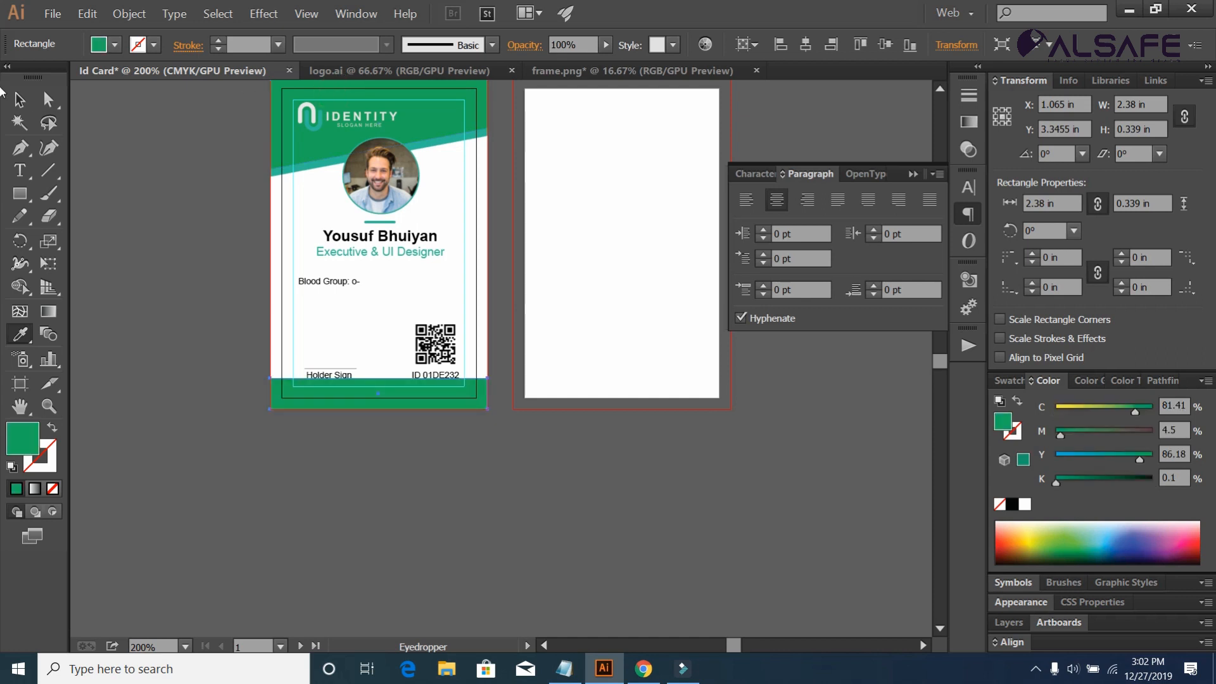
Move the signature line, "Holder Sign", ID number and QR code up together, clear of the green footer band.
key("v")
left_click(340, 372)
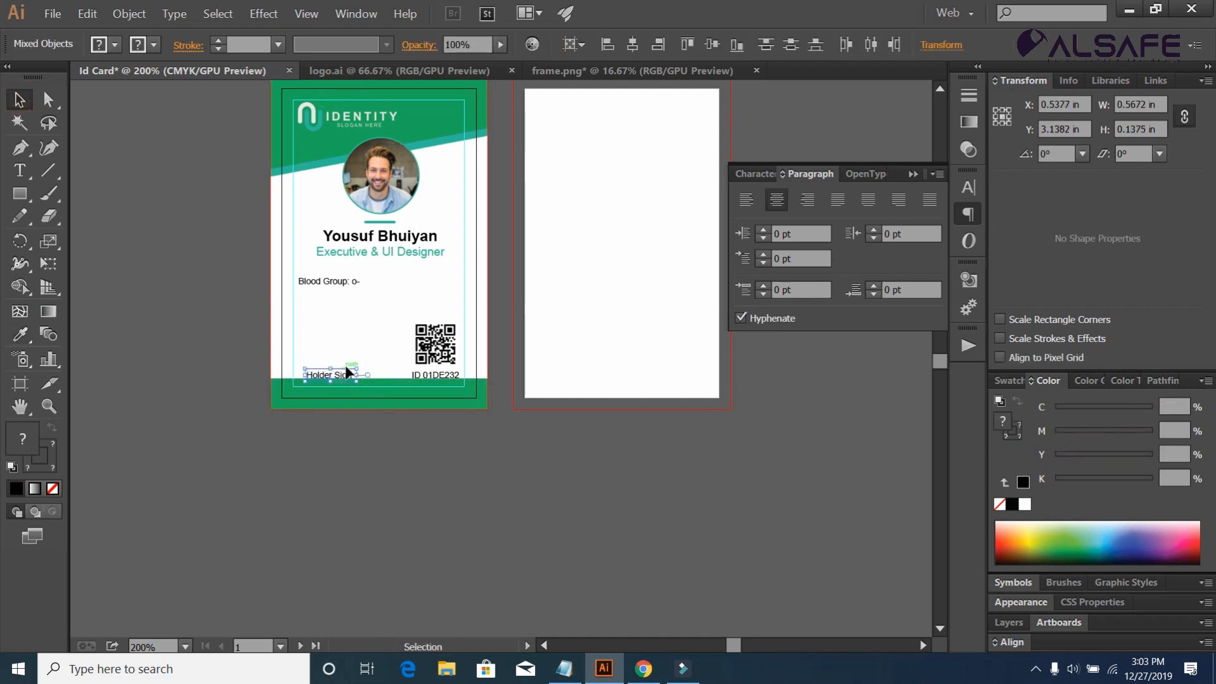
left_click(431, 377, "shift")
left_click(436, 348, "shift")
key("Up")
key("Up")
key("Up")
key("Up")
key("Up")
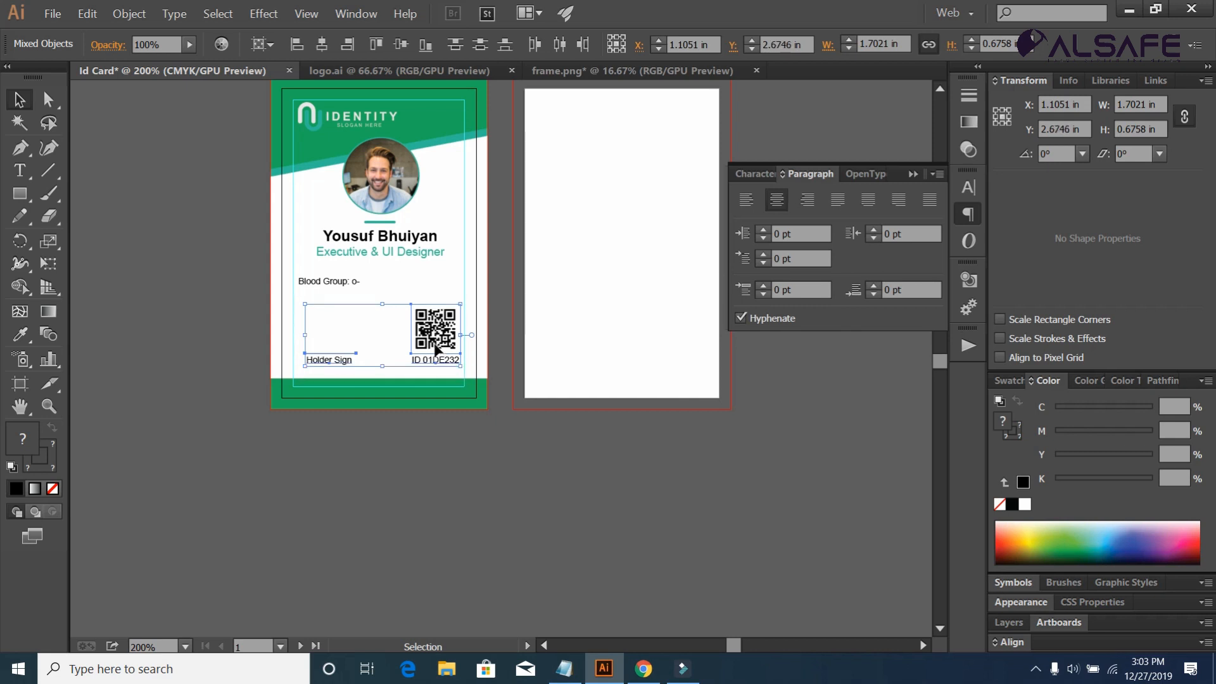
left_click(483, 497)
Open the signature file d.svg and accept the import warning.
left_click(53, 13)
left_click(88, 68)
left_click(690, 469)
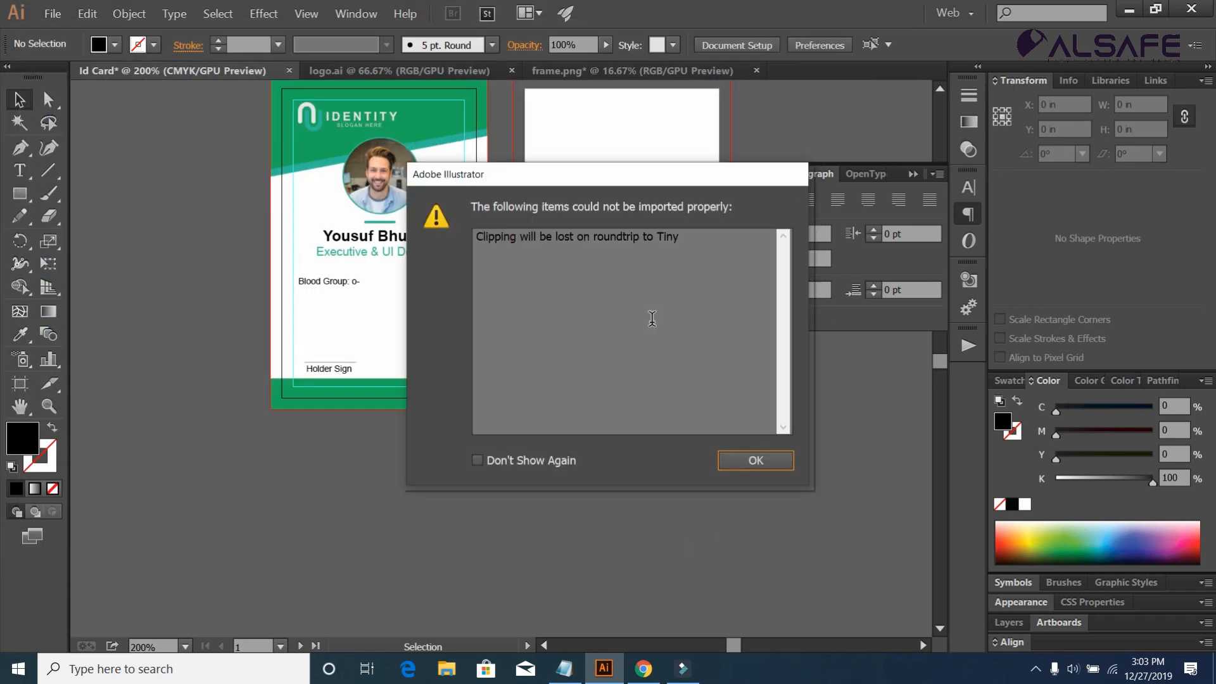
left_click(735, 460)
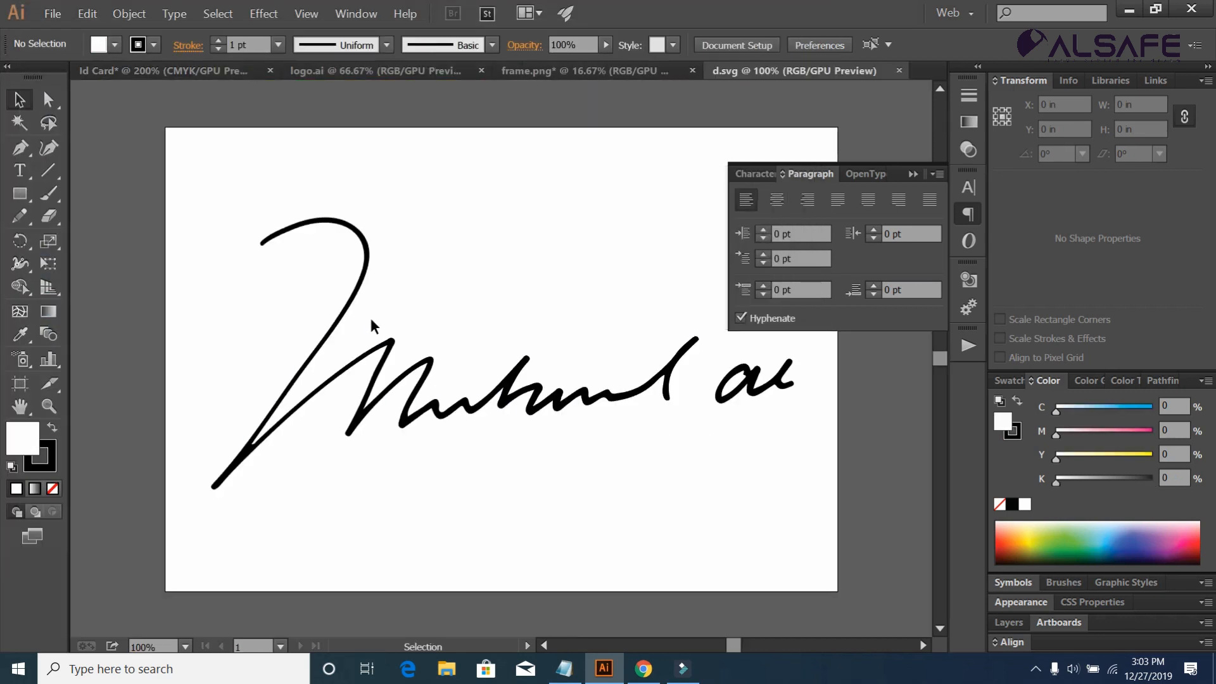
Bring the signature into the Id Card document, scale it to about 0.41 by 0.28 in, and place it above the "Holder Sign" line.
mouse_move(166, 127)
left_mouse_down()
mouse_move(738, 541)
mouse_move(769, 543)
mouse_move(273, 224)
mouse_move(120, 216)
mouse_move(342, 75)
mouse_move(321, 306)
mouse_move(360, 329)
left_mouse_up()
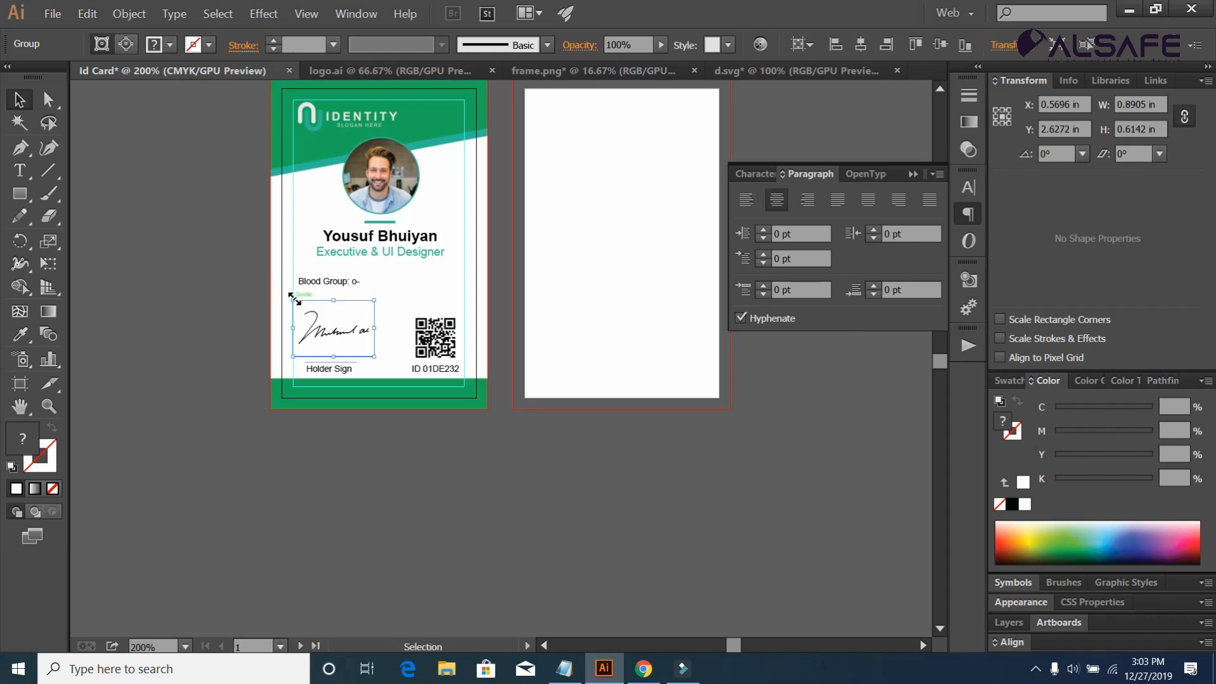
mouse_move(373, 301)
left_mouse_down()
mouse_move(314, 341)
mouse_move(330, 347)
left_mouse_up()
key("Right")
key("Right")
key("Down")
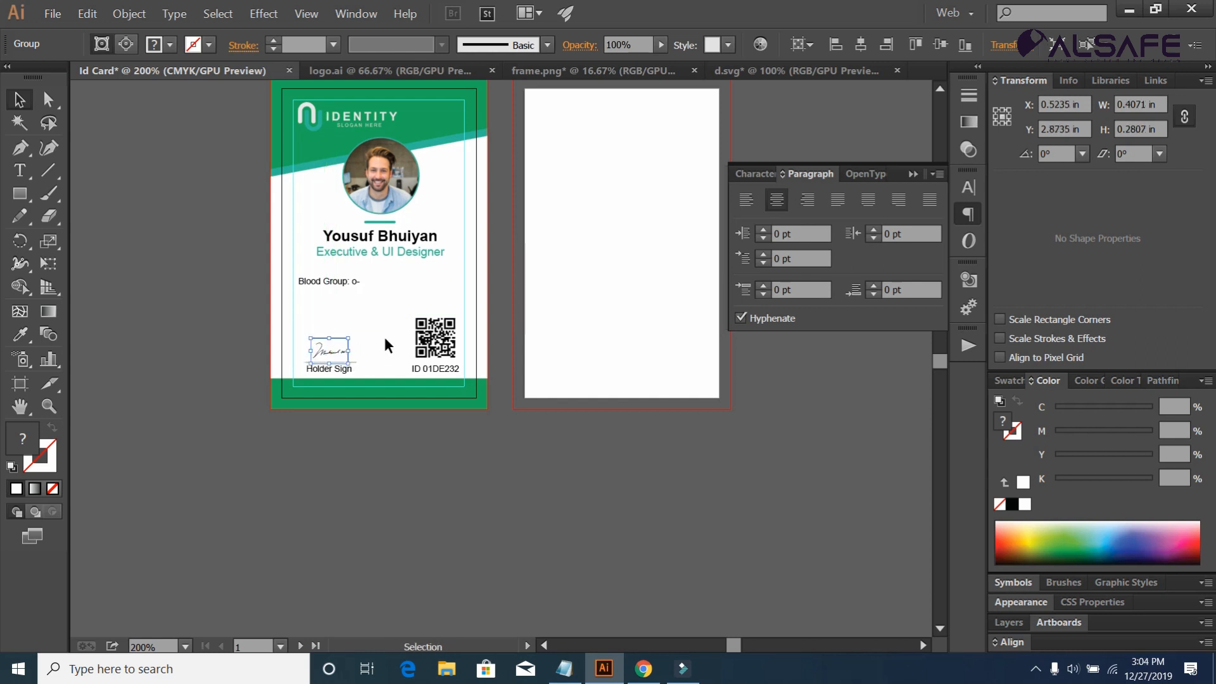
left_click(369, 444)
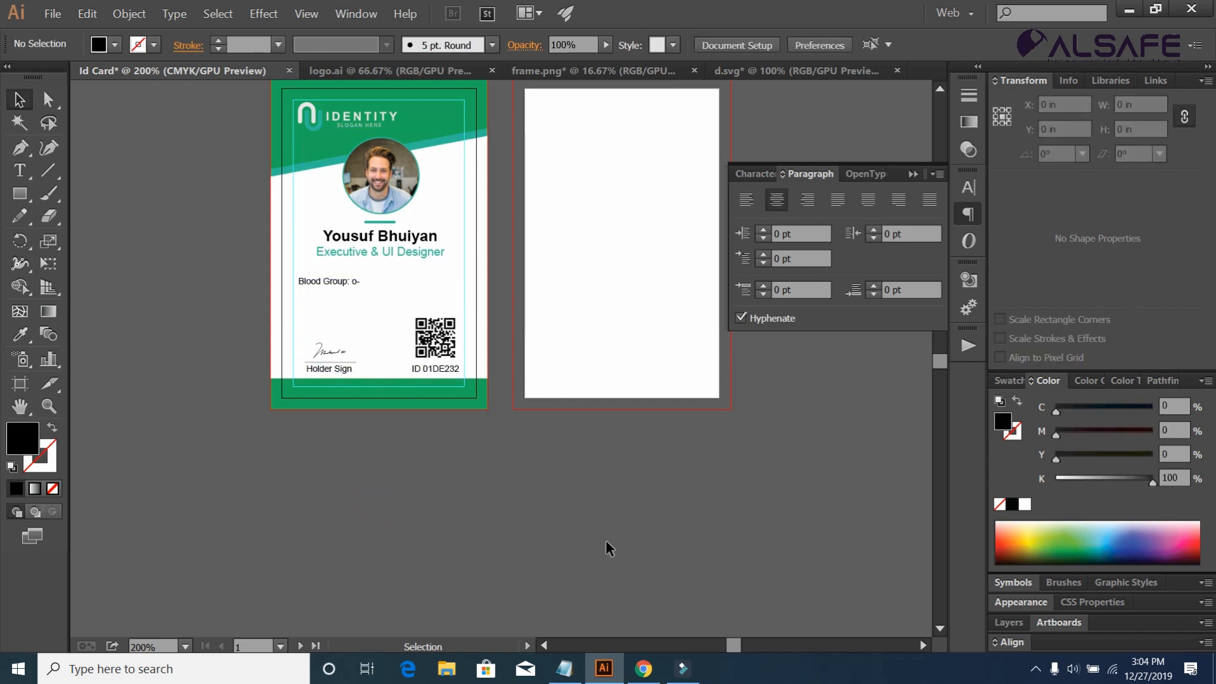
left_click(564, 668)
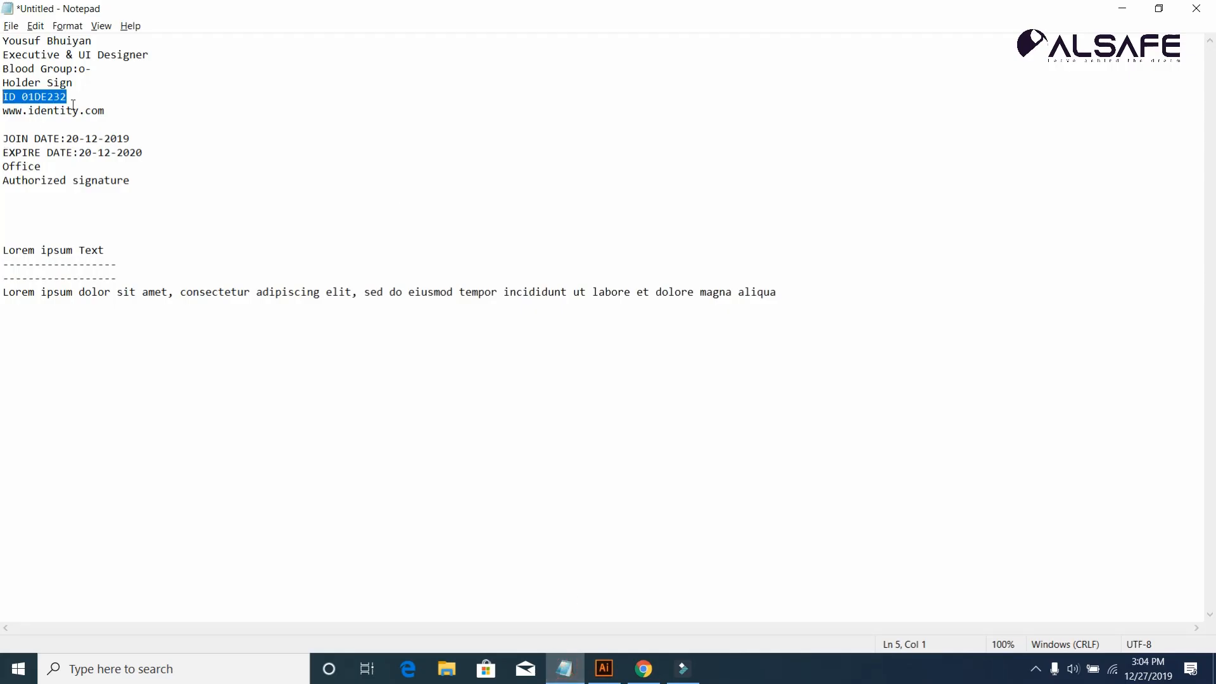
left_click_drag(111, 108, 6, 114)
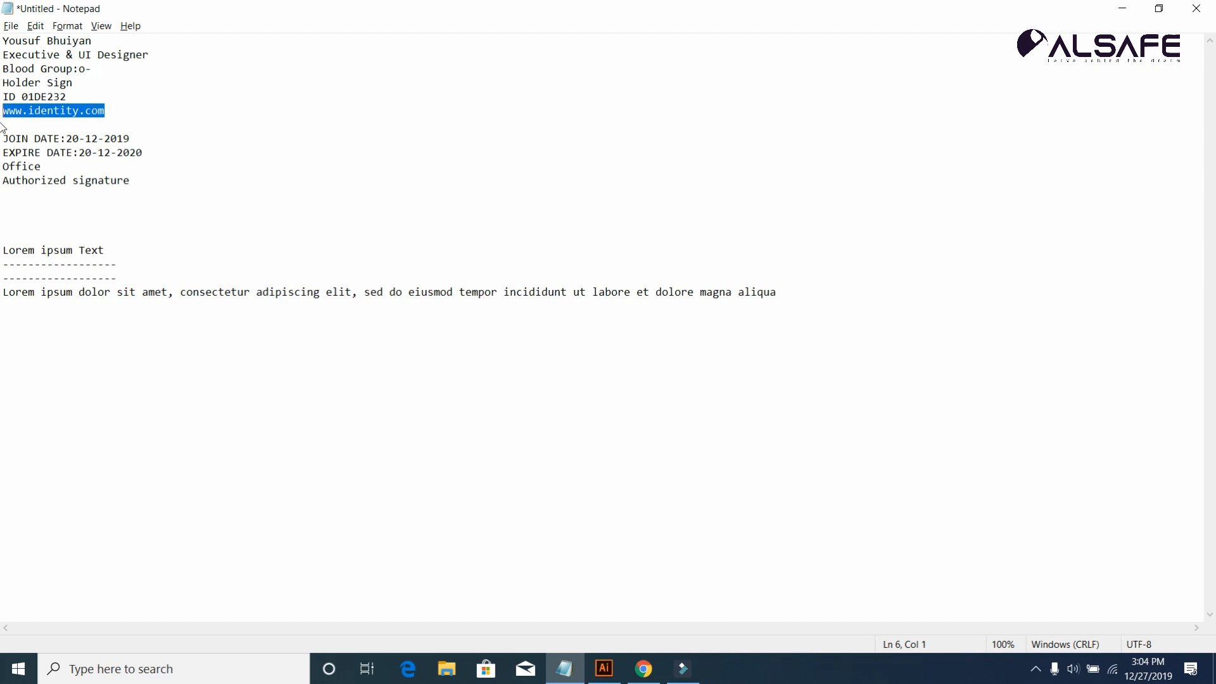
key("alt+Tab")
Duplicate the "Holder Sign" text onto the green footer band and bring the copy in front of it.
left_click(343, 370)
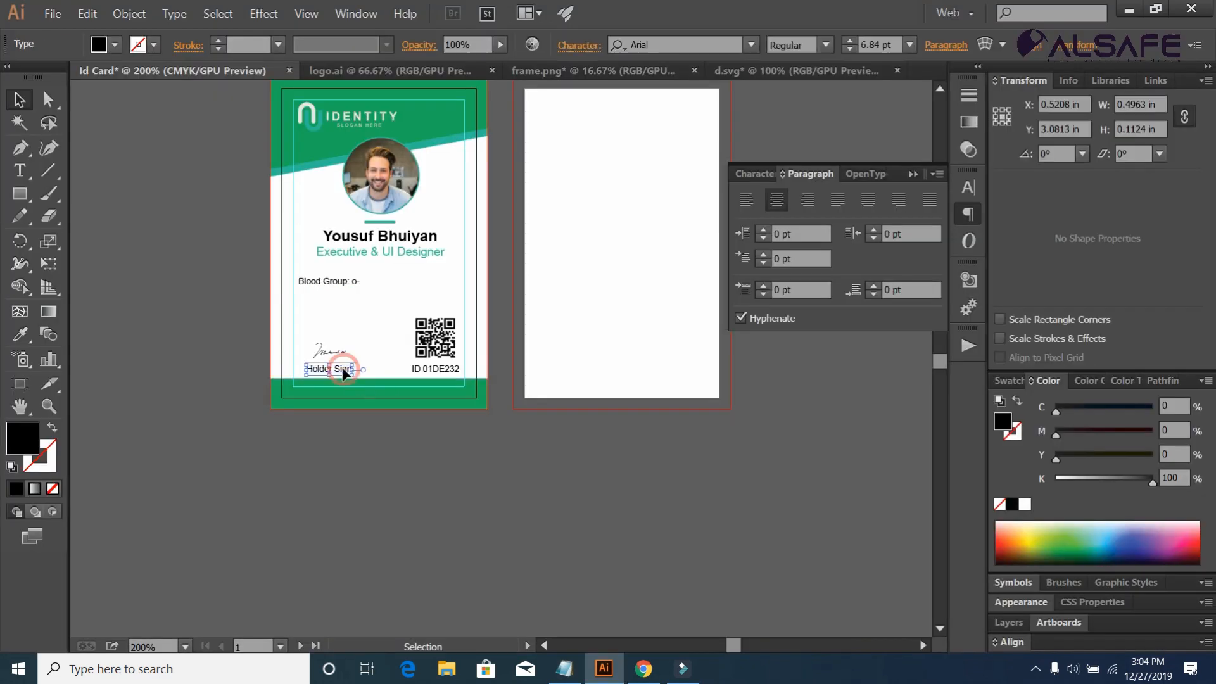
left_click_drag(342, 367, 364, 389)
right_click(362, 392)
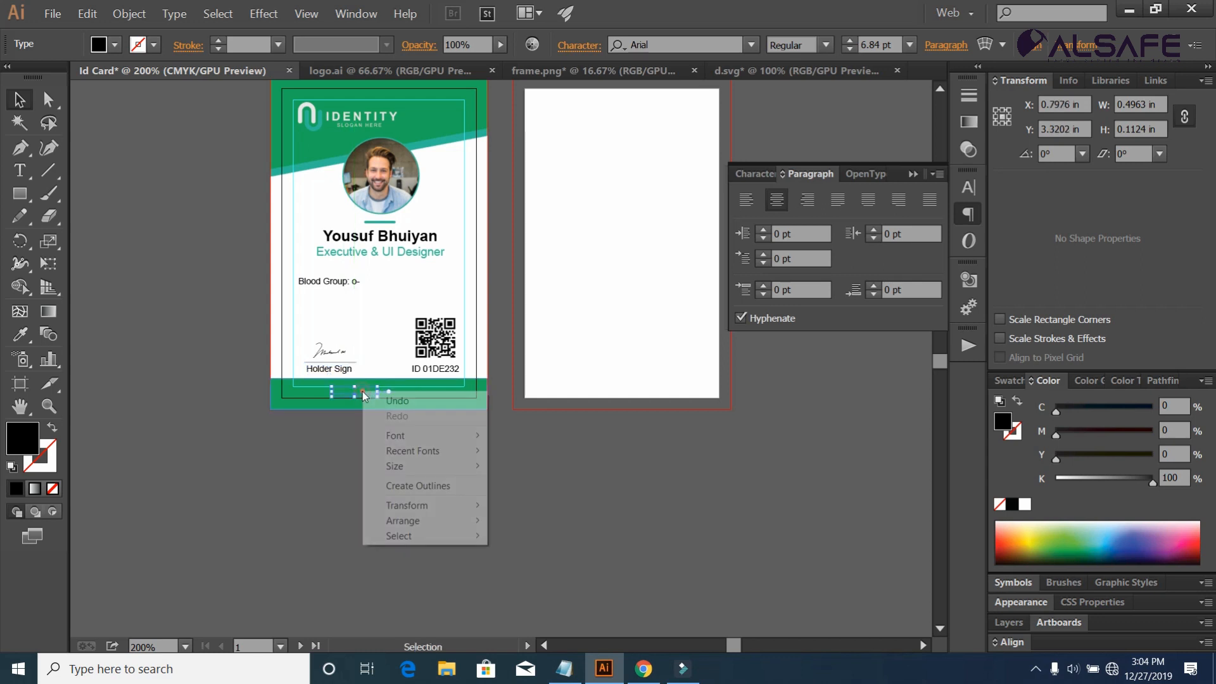
mouse_move(444, 521)
left_click(546, 513)
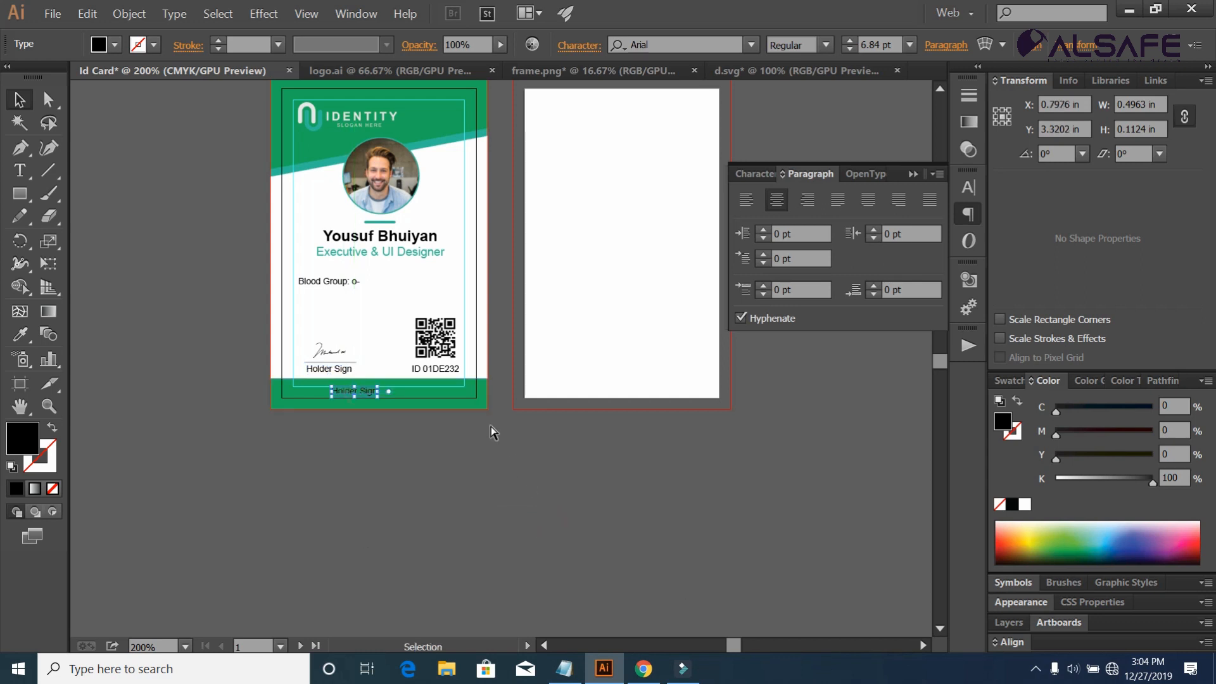
key("ctrl+plus")
key("ctrl+plus")
key("ctrl+plus")
key("ctrl+plus")
key("space")
left_click_drag(443, 403, 800, 347)
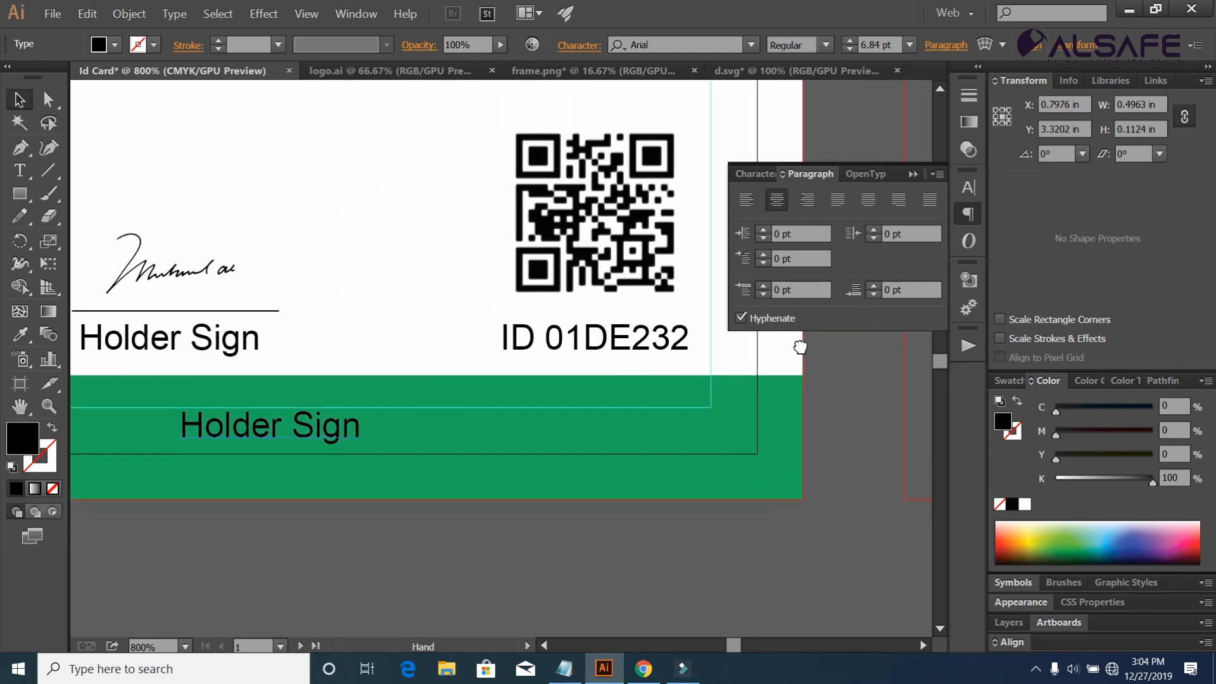
left_click_drag(419, 413, 622, 399)
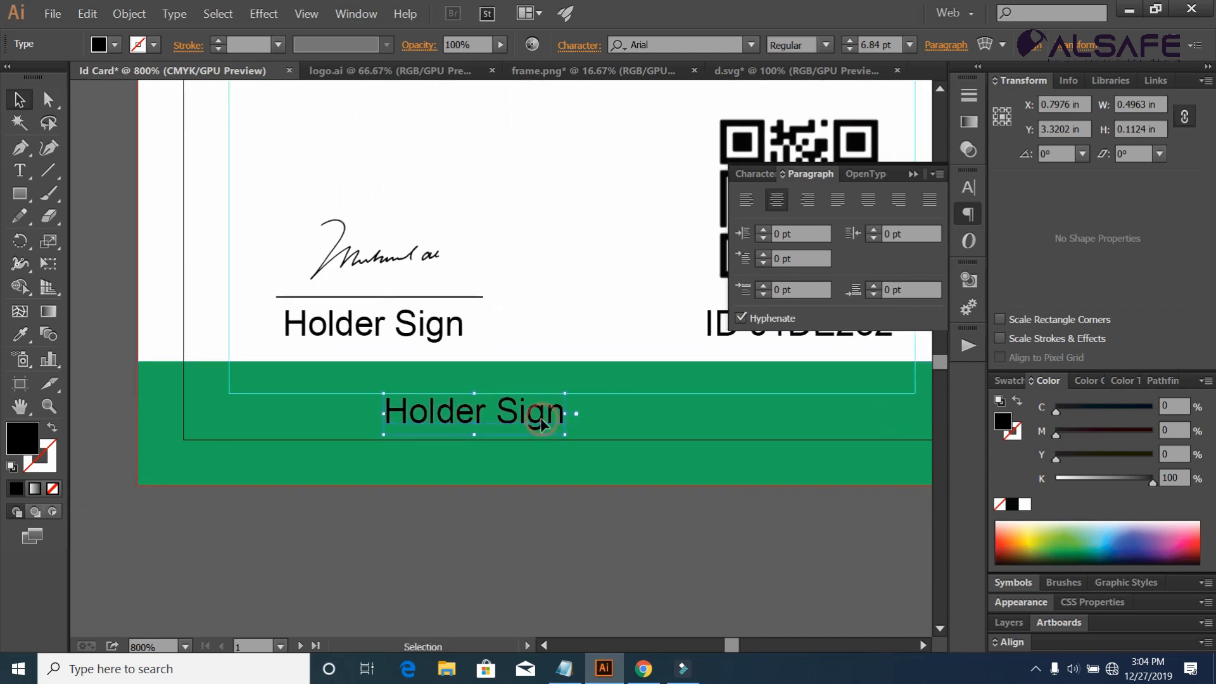
left_click(745, 171)
left_click(24, 171)
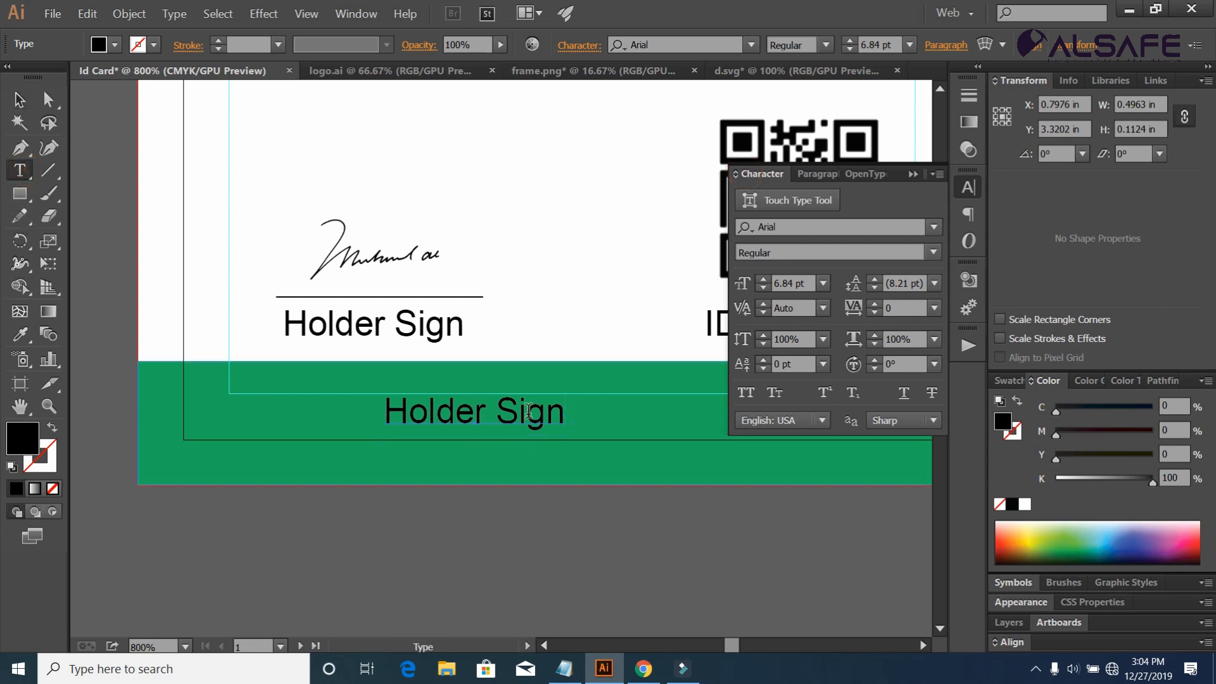
left_click_drag(563, 415, 283, 400)
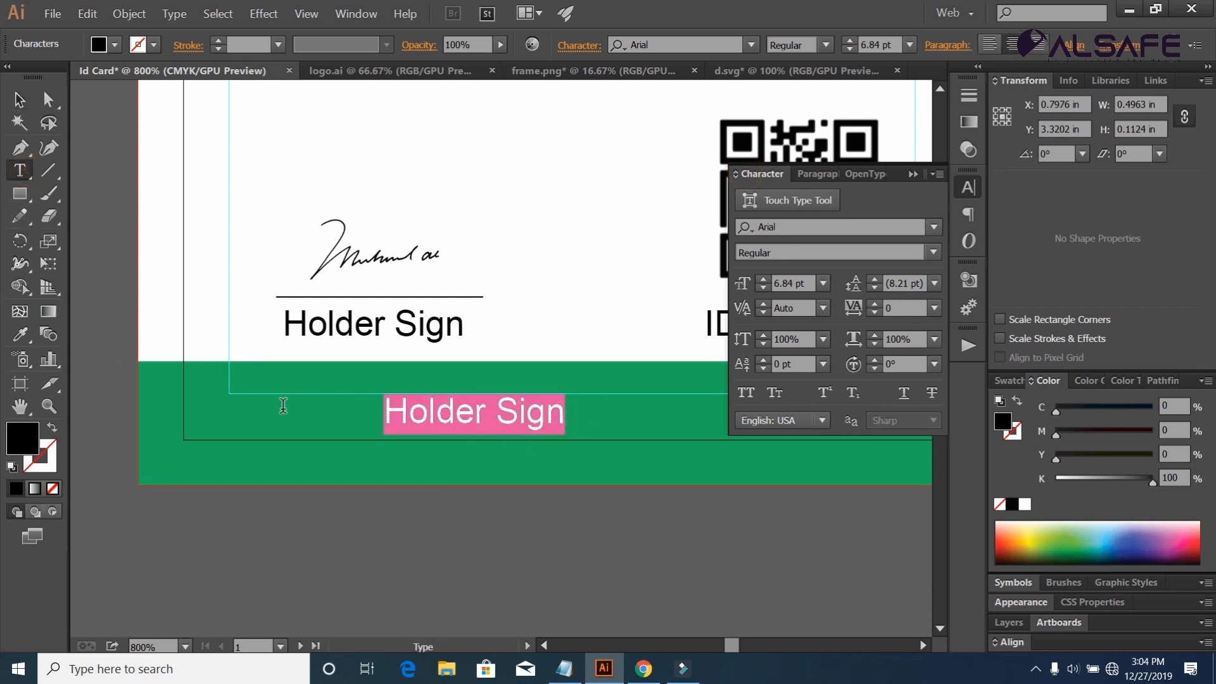
type("www.identity.com")
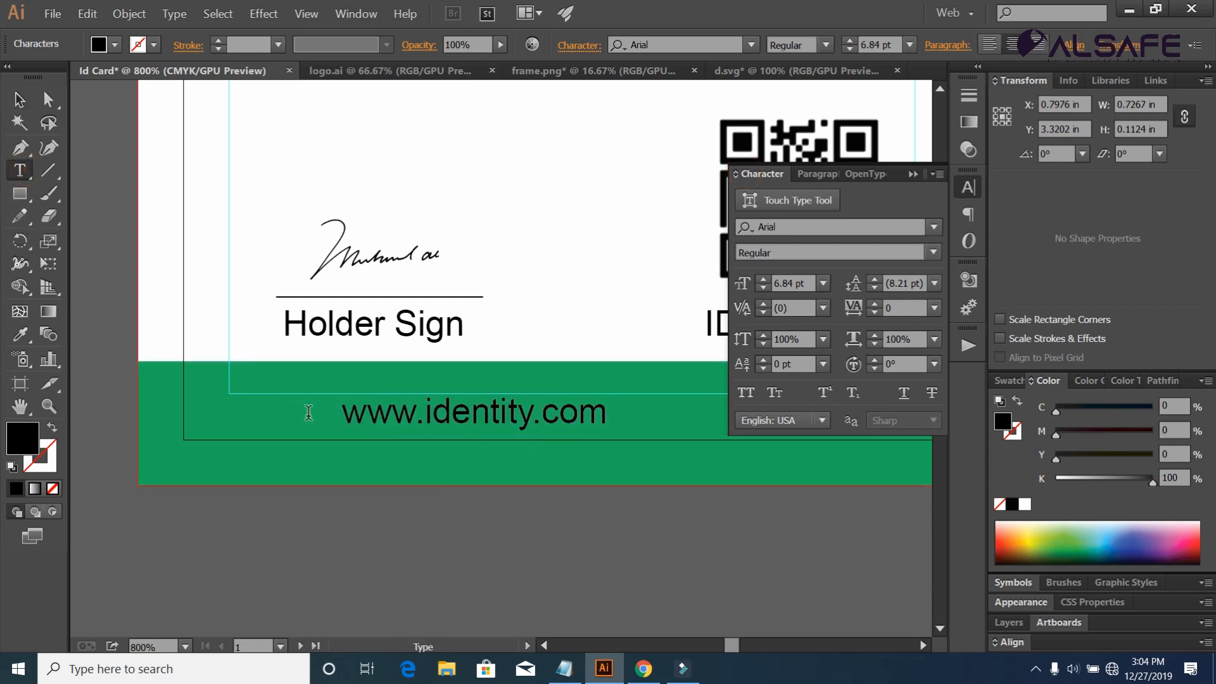
Set the tracking of the website text on the footer band to 300.
left_click_drag(614, 414, 321, 399)
left_click(912, 308)
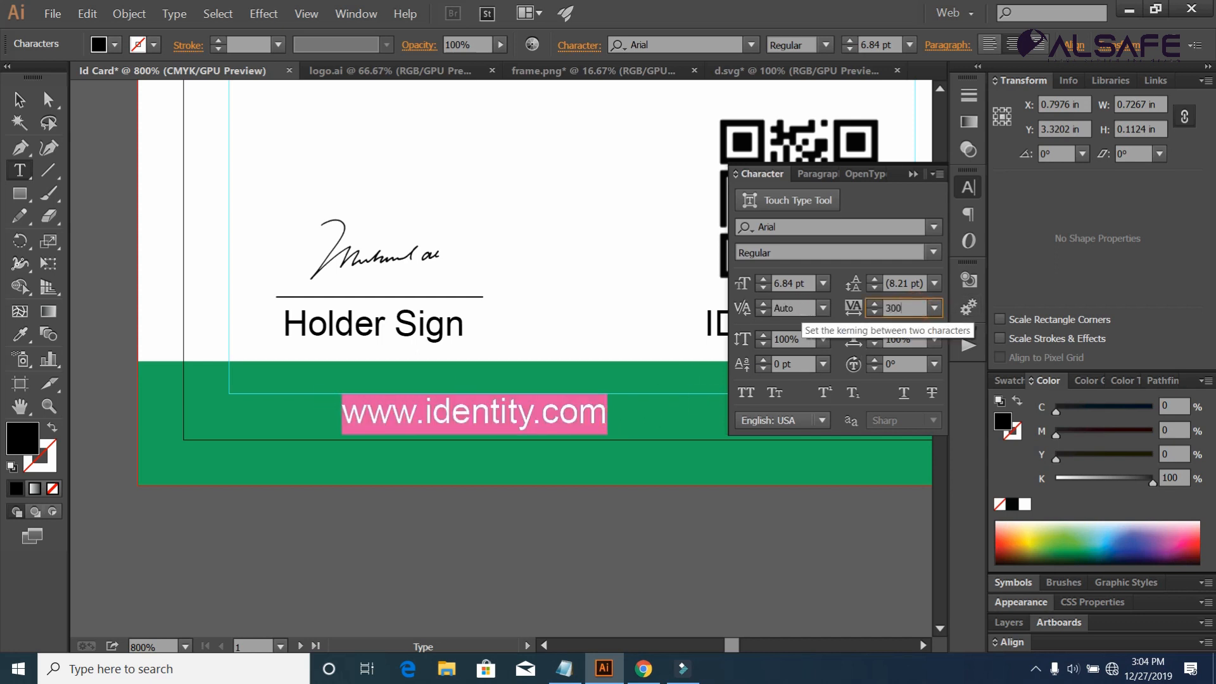
type("300")
key("Return")
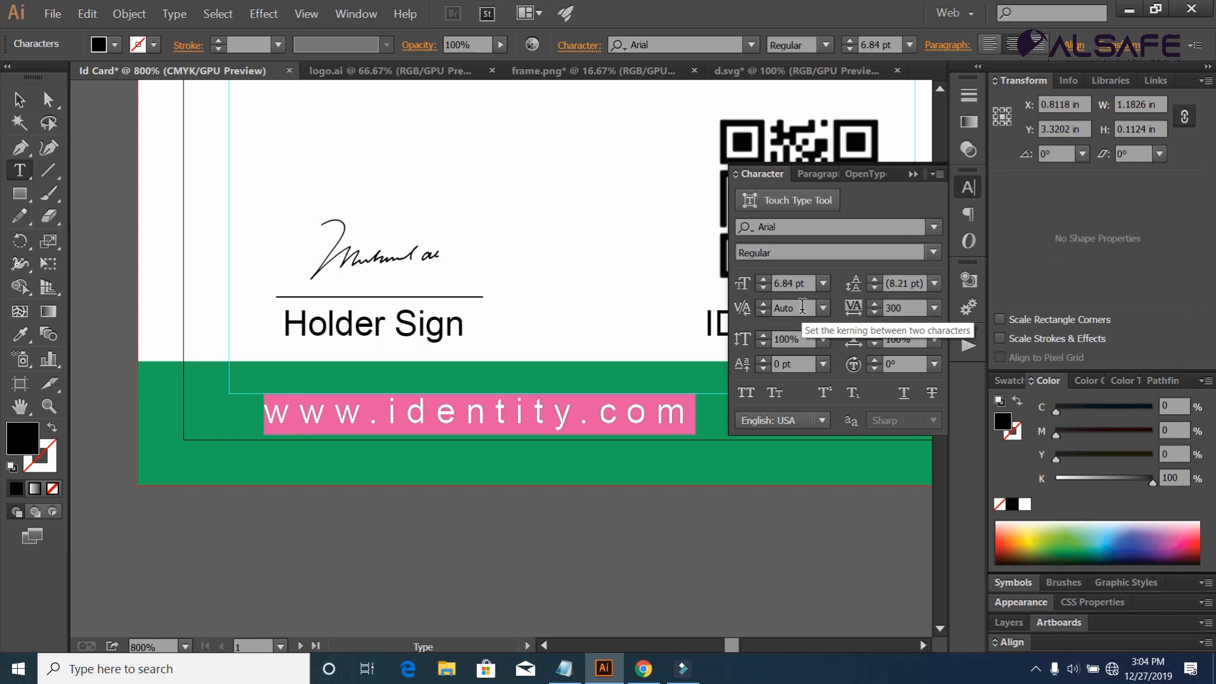
Set the fill colour of the website text on the footer band to white (ffffff).
double_click(20, 448)
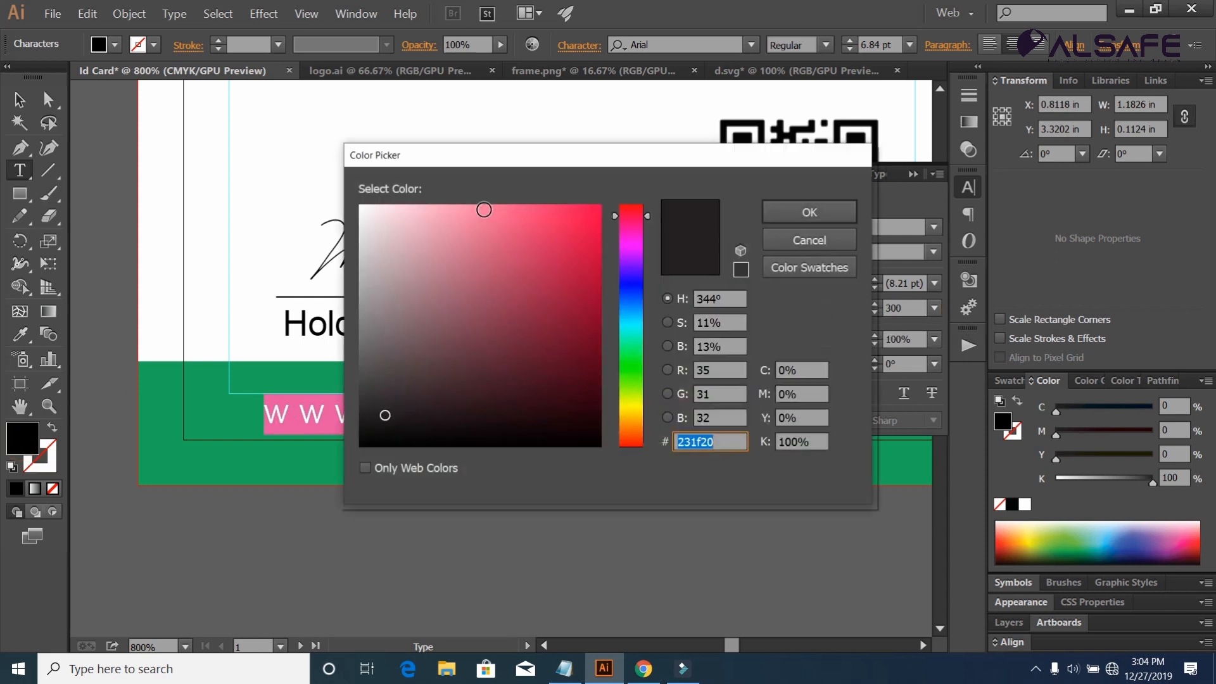
left_click(364, 209)
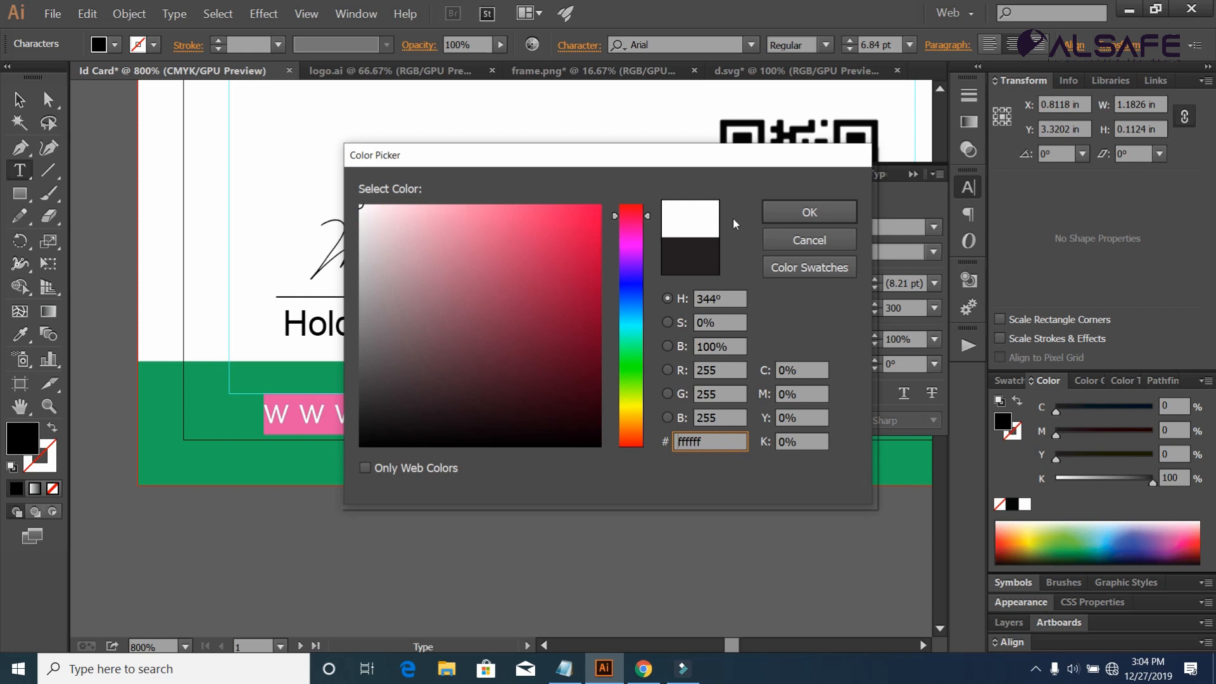
left_click(804, 212)
left_click(21, 101)
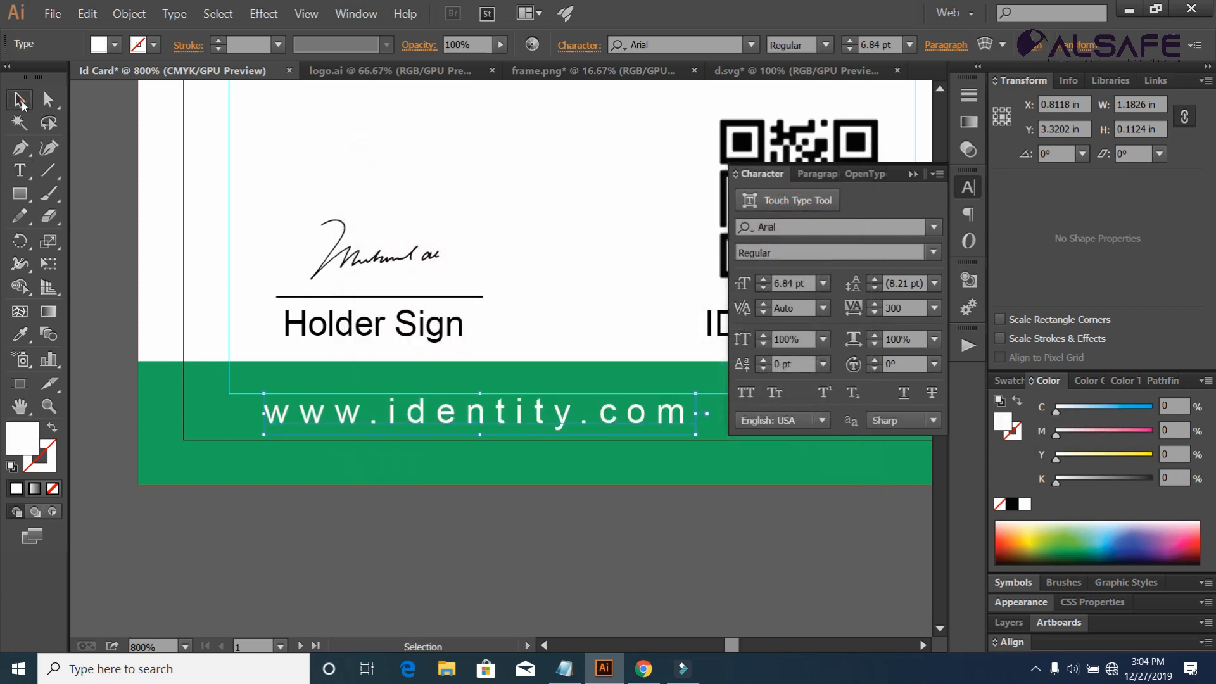
Nudge the website text to the right to centre it on the footer band, at about X 1.09 in.
left_click(116, 170)
key("ctrl+minus")
key("ctrl+minus")
key("ctrl+minus")
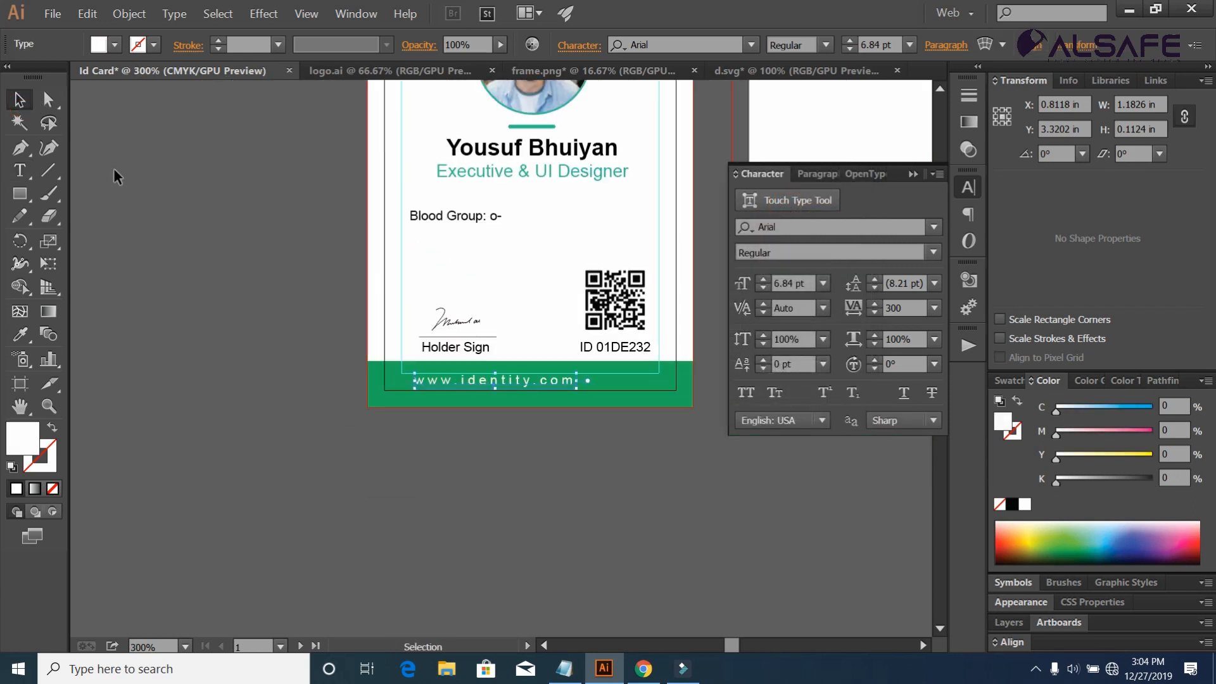
key("Right")
key("Right")
key("Right")
key("Right")
key("Right")
key("Right")
key("Right")
key("Right")
key("Right")
key("Right")
key("Right")
key("Right")
key("Right")
key("Right")
key("Right")
key("Right")
key("Right")
key("Right")
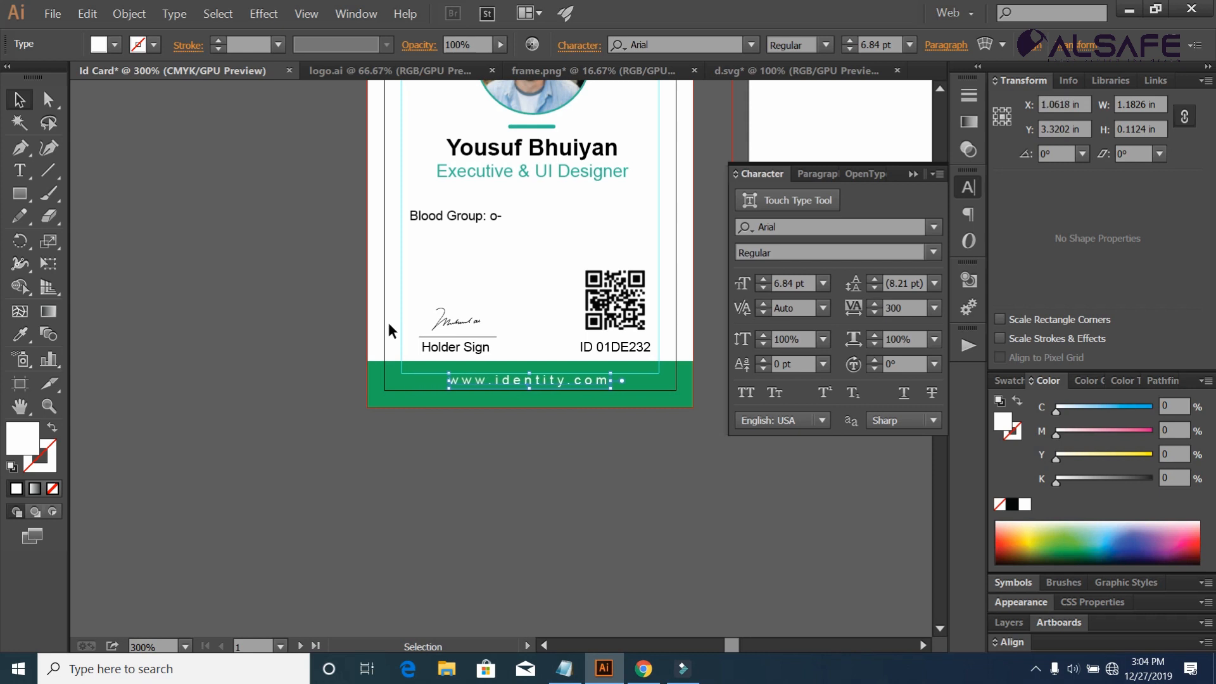
key("Right")
key("Right")
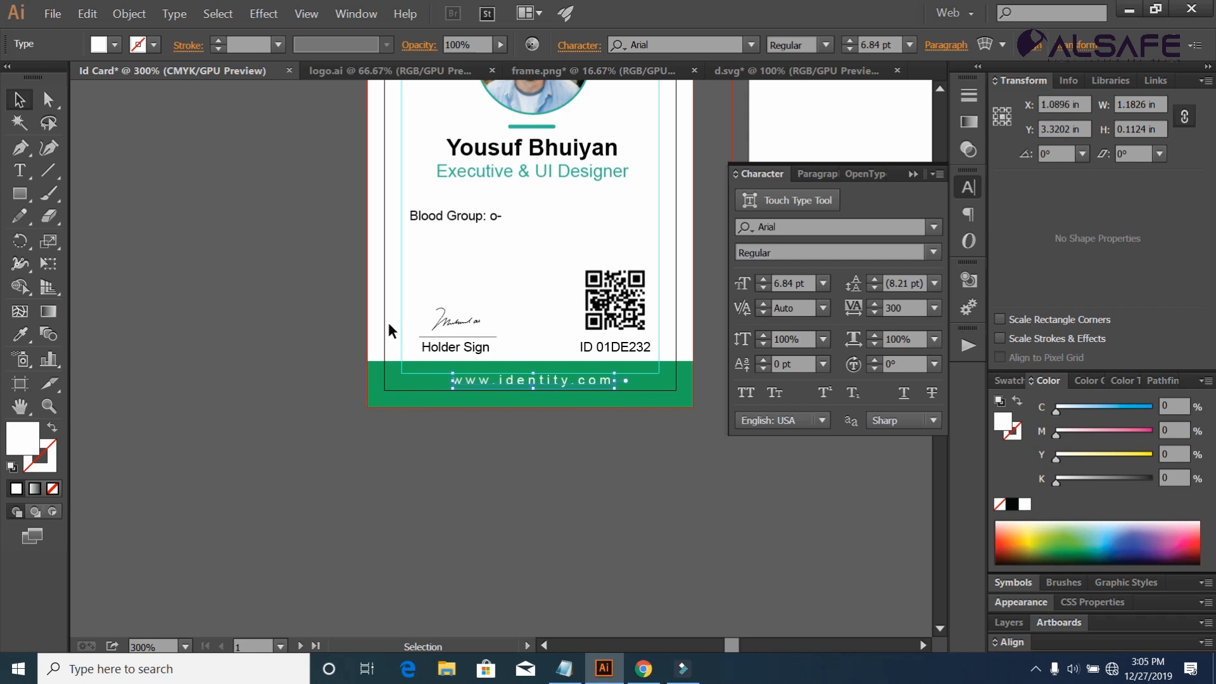
left_click(612, 504)
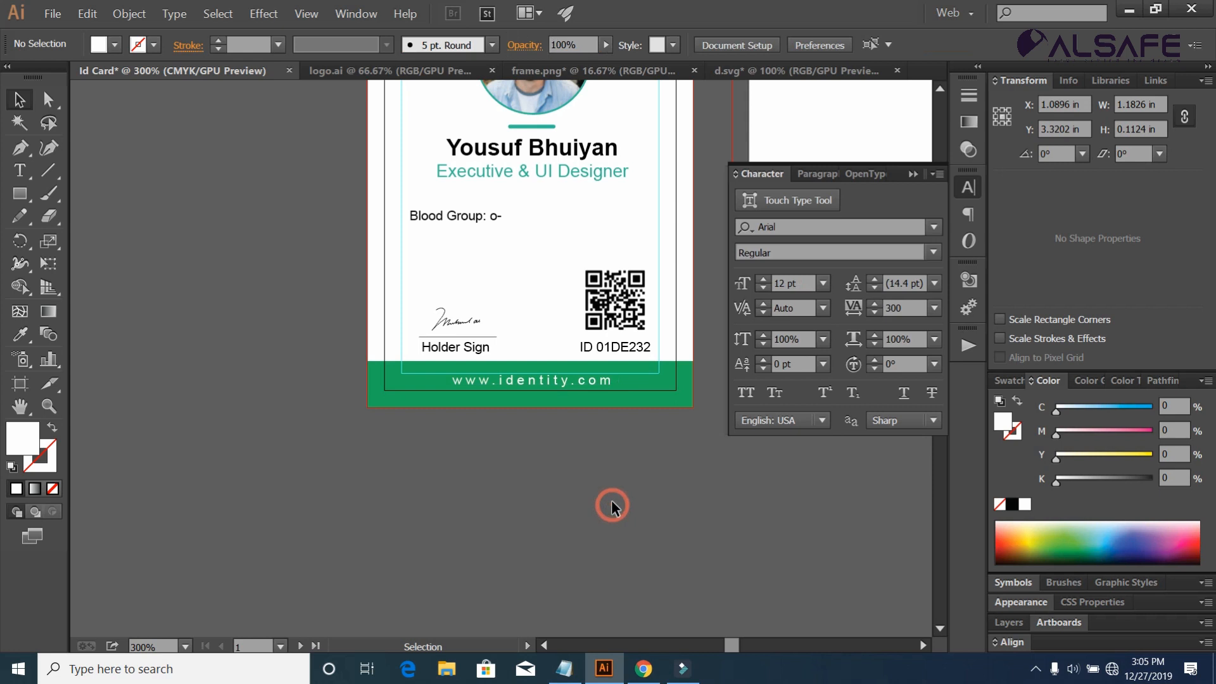
Duplicate the complete front card design onto the empty second artboard.
scroll(612, 504, "up", 6)
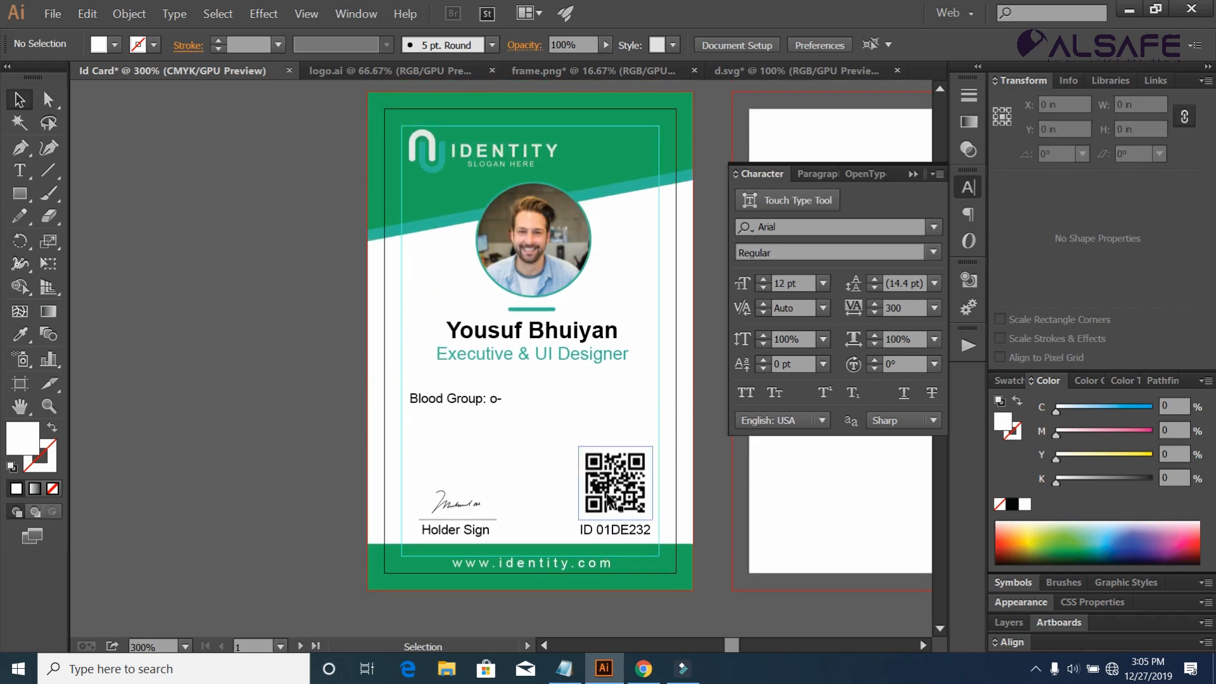
scroll(609, 501, "up", 2)
left_click_drag(562, 418, 382, 370)
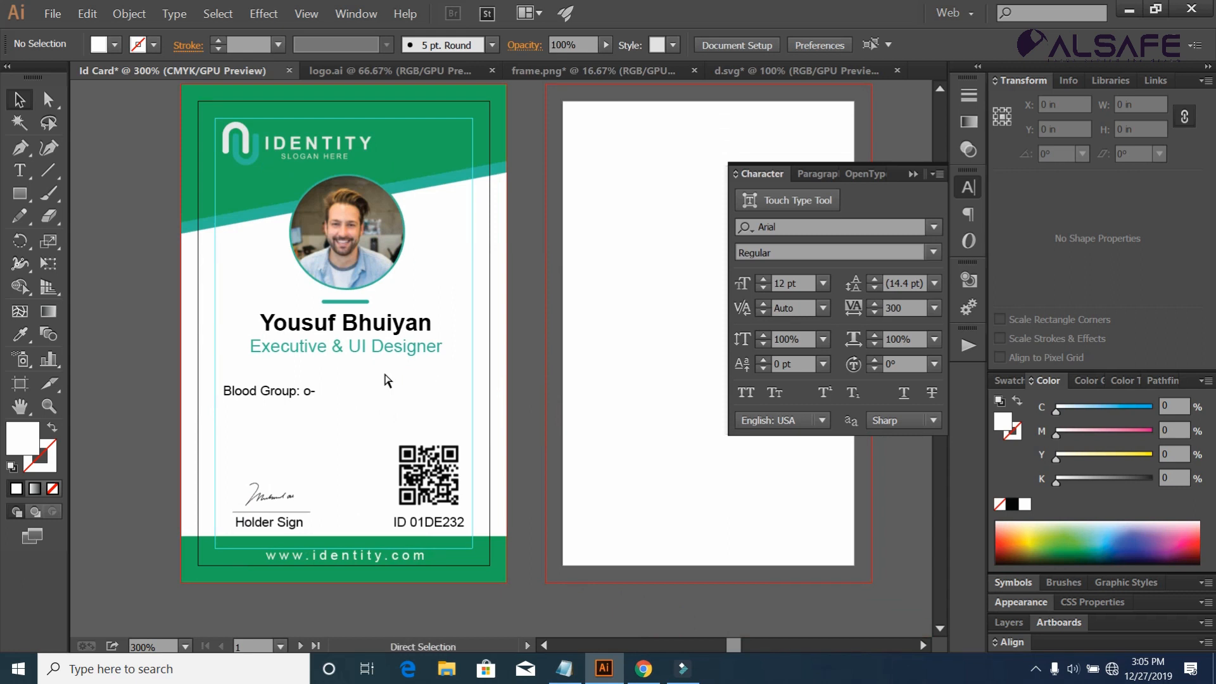
scroll(388, 380, "down", 2)
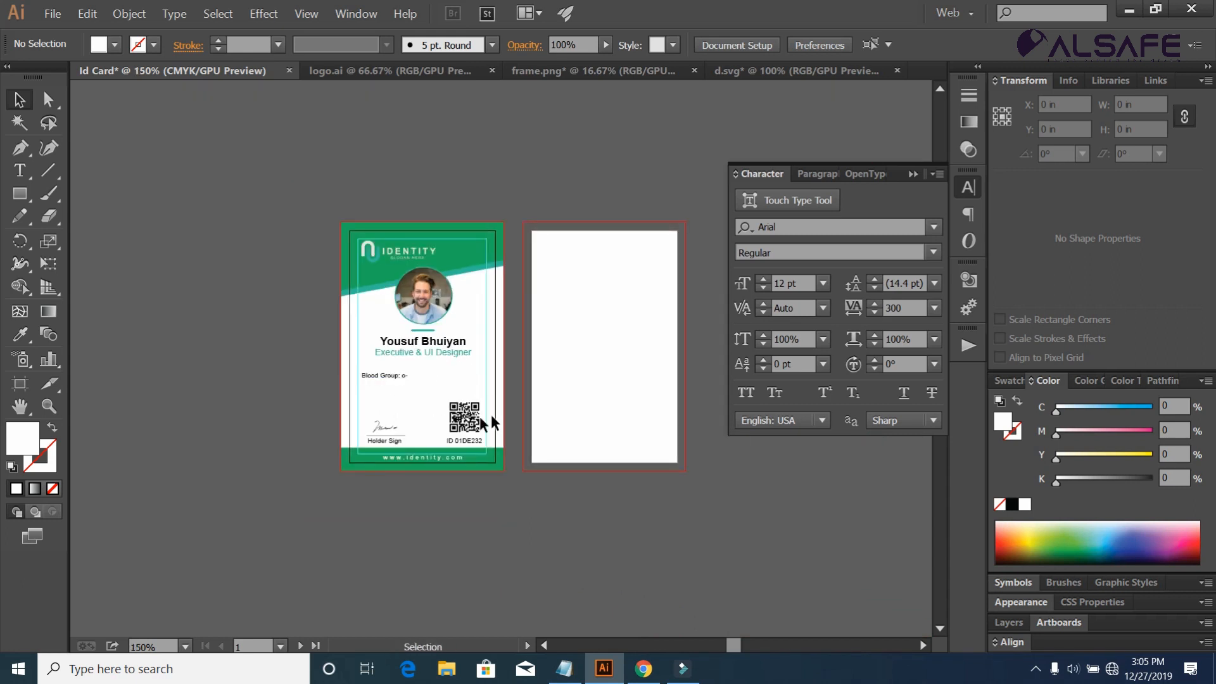
left_click(184, 372)
left_click_drag(293, 201, 493, 487)
left_click_drag(440, 385, 622, 383)
left_click(684, 534)
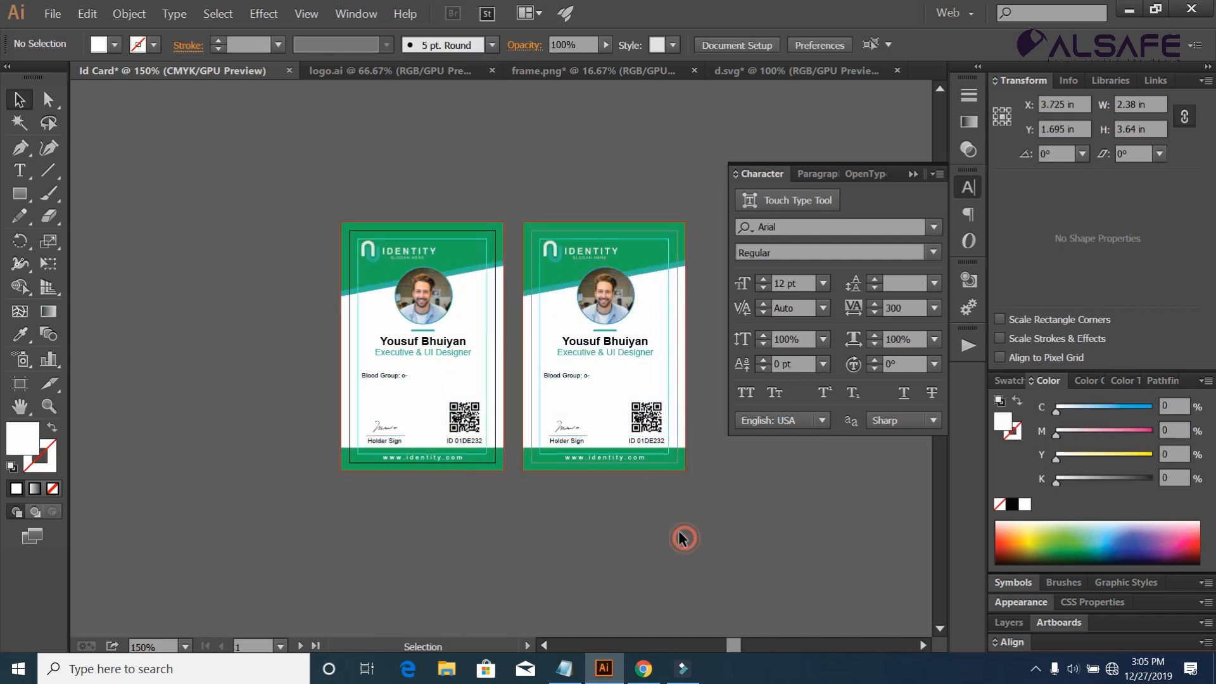
Delete the copied logo, portrait, name and job title, blood group line and QR code from the second artboard.
left_click(591, 249)
key("Delete")
left_click(602, 280)
key("Delete")
left_click(598, 343)
key("Delete")
left_click(586, 375)
key("Delete")
left_click(643, 415)
key("Delete")
Delete the remaining copied elements from the second artboard, including the ID number, website, green bands, signature and "Holder Sign" text.
left_click(581, 429)
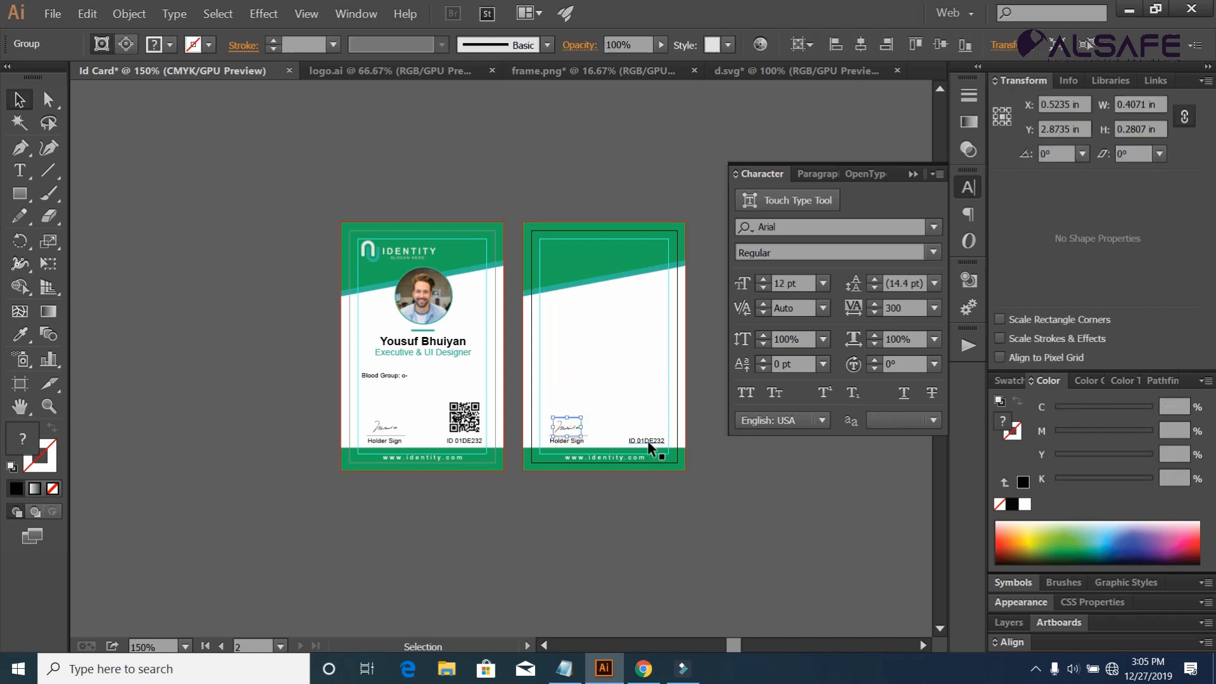
left_click(646, 440)
key("Delete")
left_click(613, 457)
key("Delete")
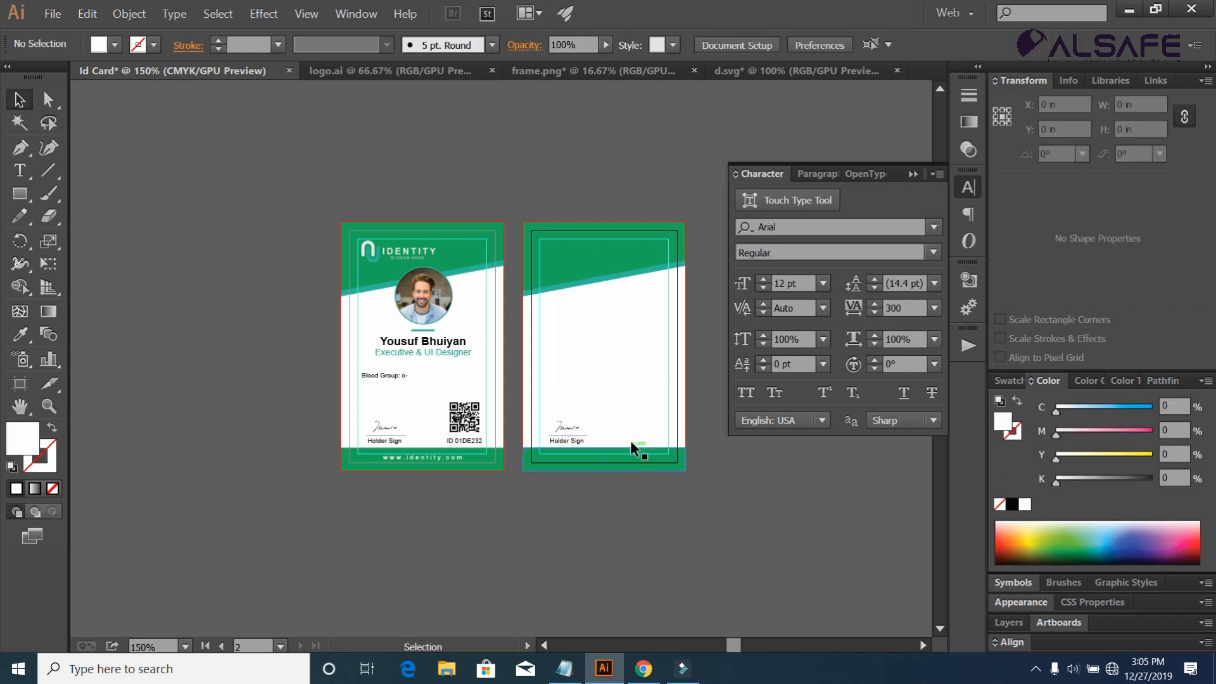
left_click(571, 454)
key("Delete")
left_click(597, 273)
key("Delete")
left_click(560, 428)
key("Delete")
left_click(557, 437)
key("Delete")
Duplicate the front card's green and teal header shapes onto the lower part of the second artboard, turned upside down.
scroll(549, 403, "down", 2)
left_click(488, 189)
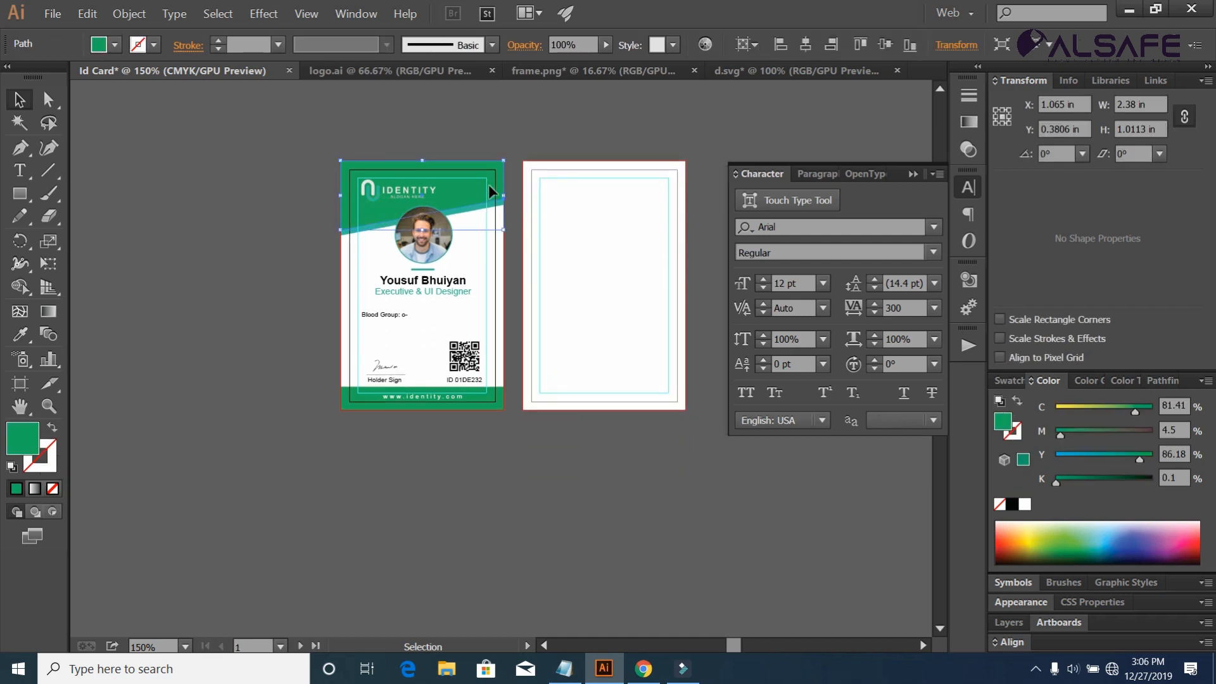
left_click(466, 193, "shift")
left_click_drag(466, 190, 555, 384)
right_click(662, 310)
mouse_move(785, 488)
left_click(845, 489)
Move the copied slanted green and teal shapes down flush with the second artboard's bottom bleed edge.
left_click_drag(618, 336, 619, 372)
key("ctrl+equal")
key("ctrl+equal")
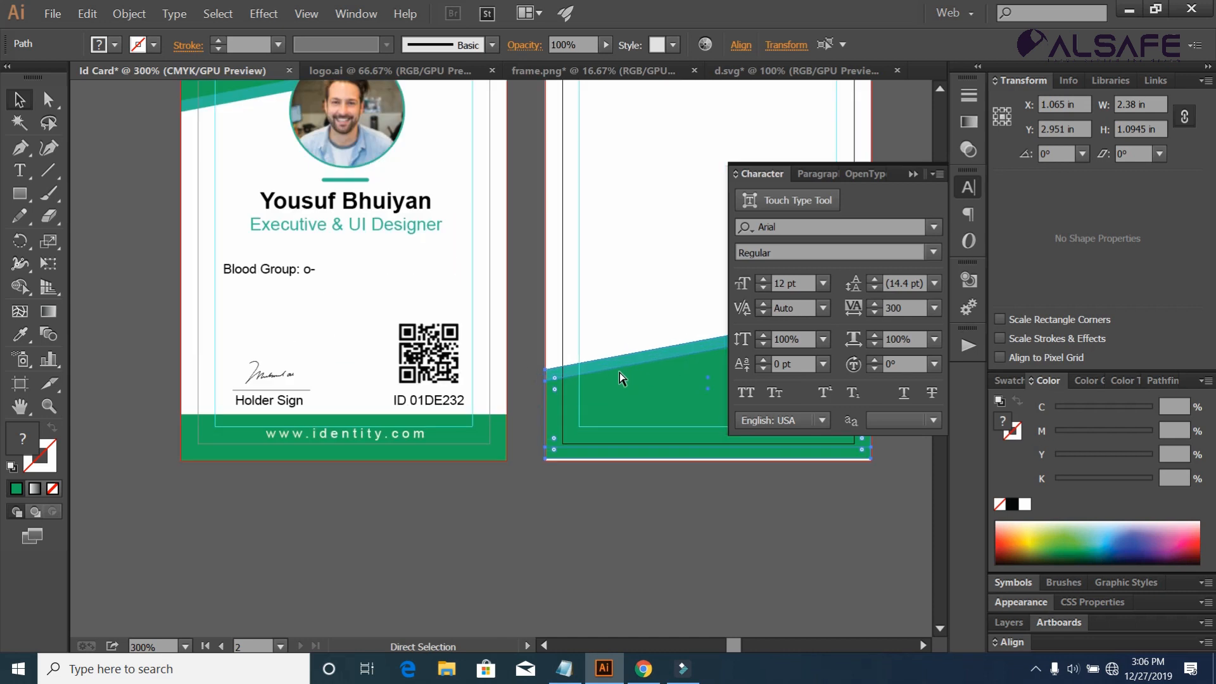
key("Down")
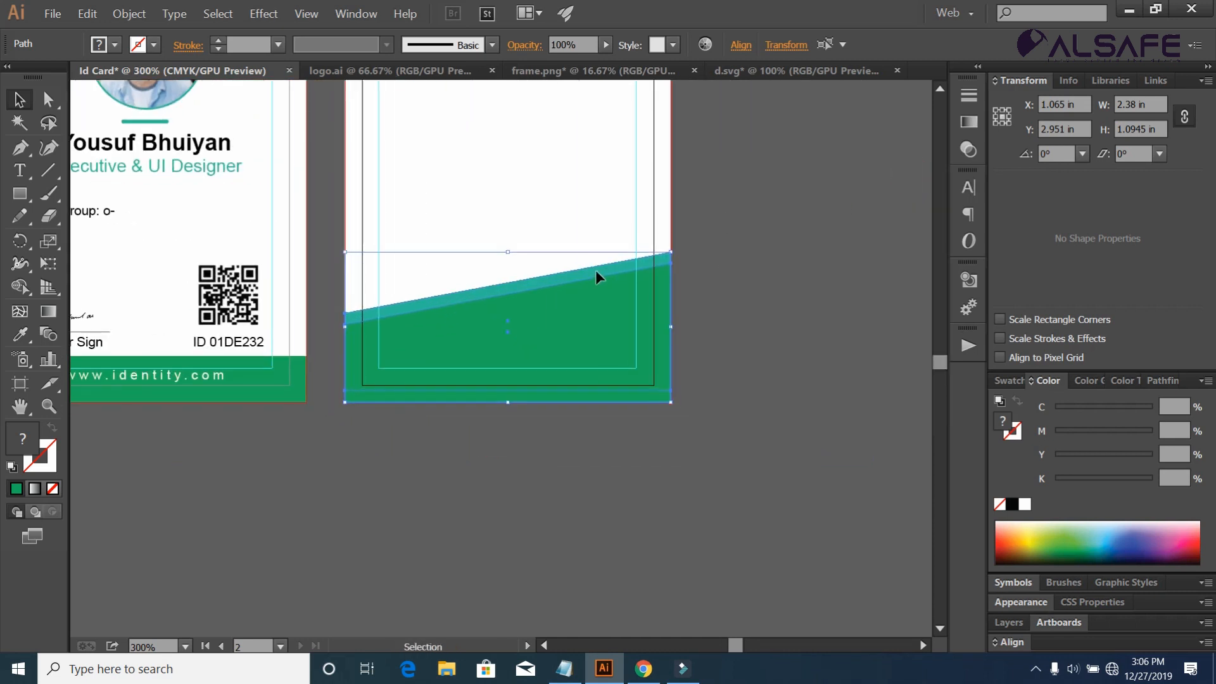
left_click(784, 311)
Move the IDENTITY logo onto the slanted green area of the second artboard and bring it to the front.
scroll(782, 311, "up", 5)
left_click_drag(107, 157, 546, 500)
left_click_drag(567, 529, 565, 532)
right_click(565, 532)
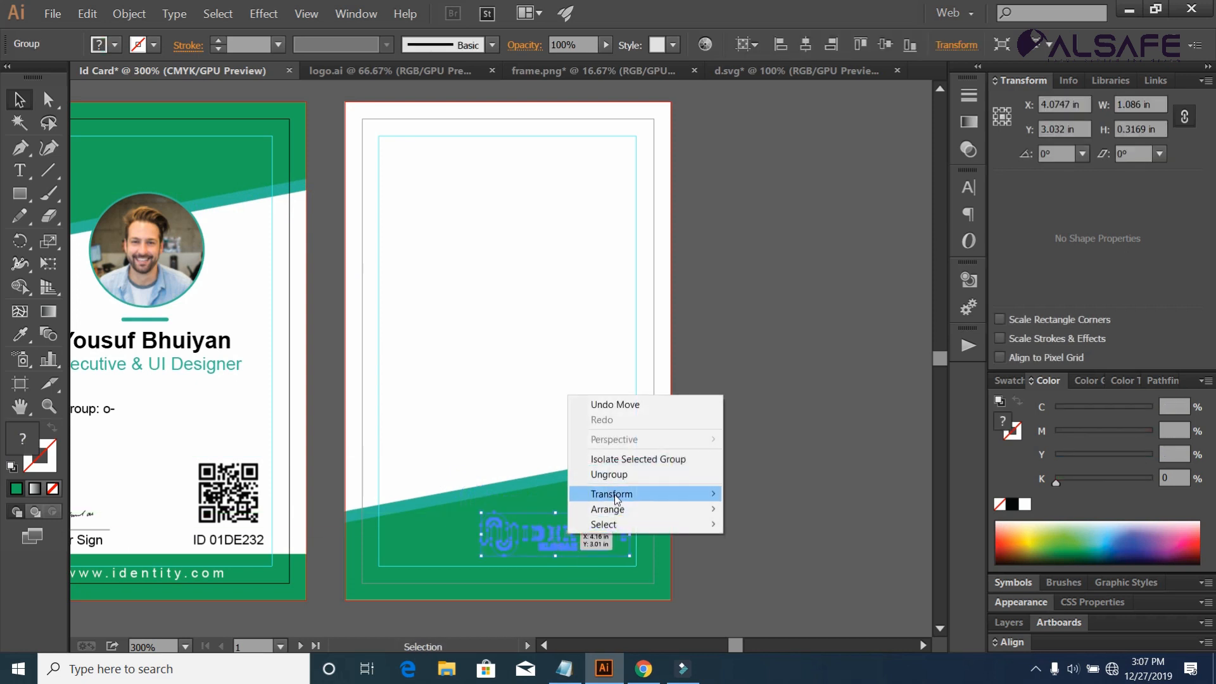
left_click(747, 497)
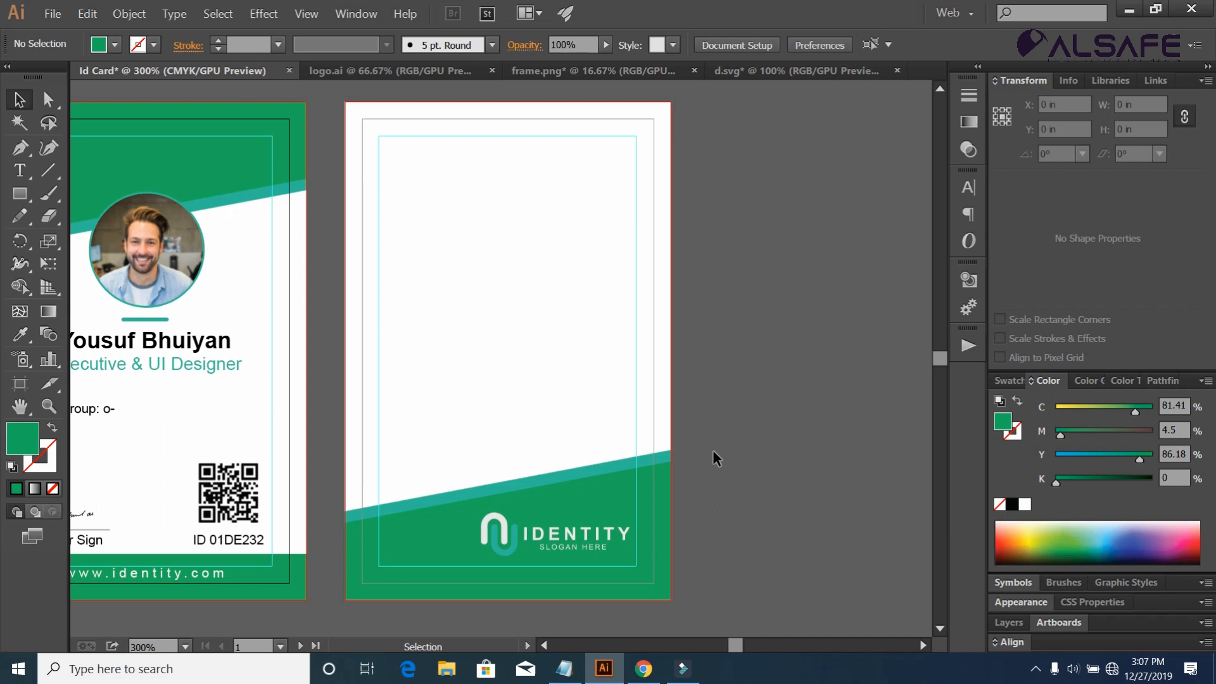
Duplicate the front card's green footer band to the top edge of the second artboard and bring it to the front.
key("ctrl+minus")
left_click(354, 509)
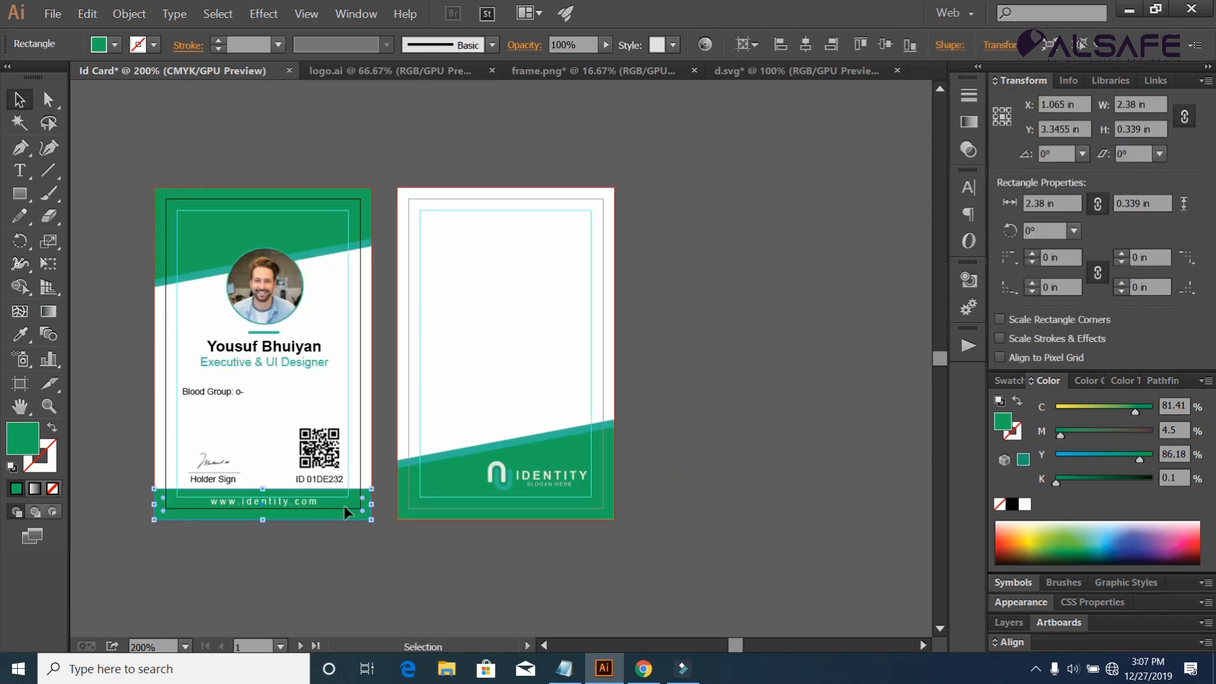
left_click_drag(350, 509, 588, 207)
right_click(588, 207)
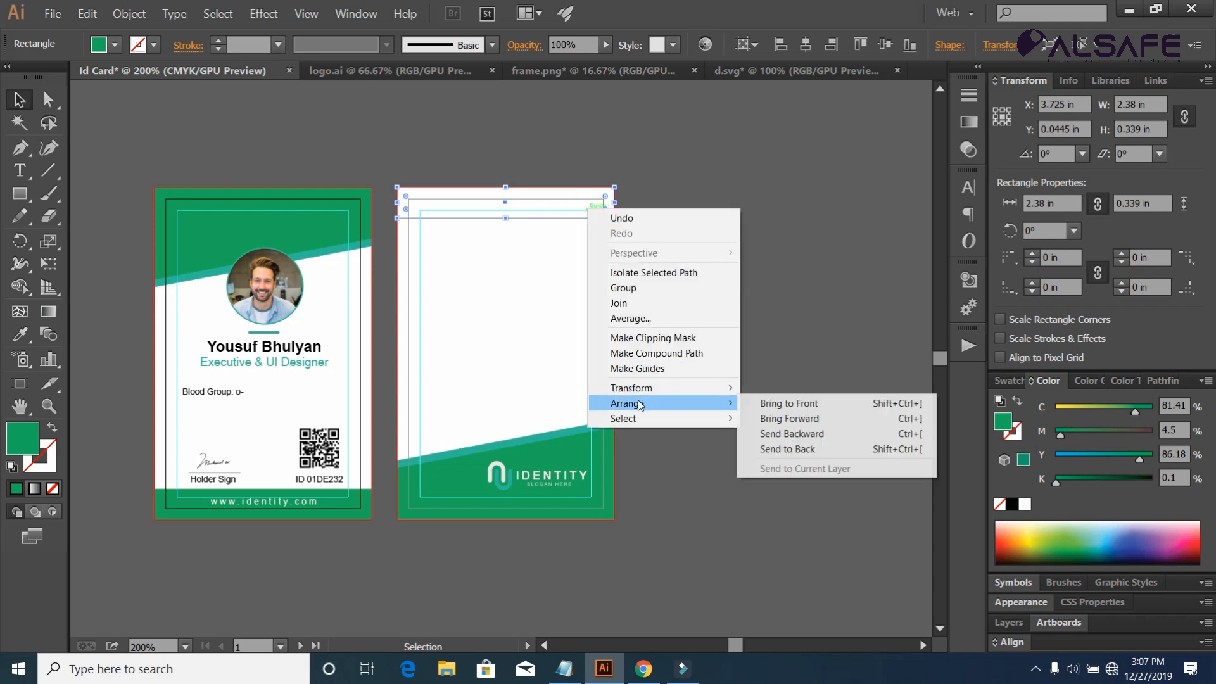
mouse_move(665, 403)
left_click(786, 403)
left_click(736, 304)
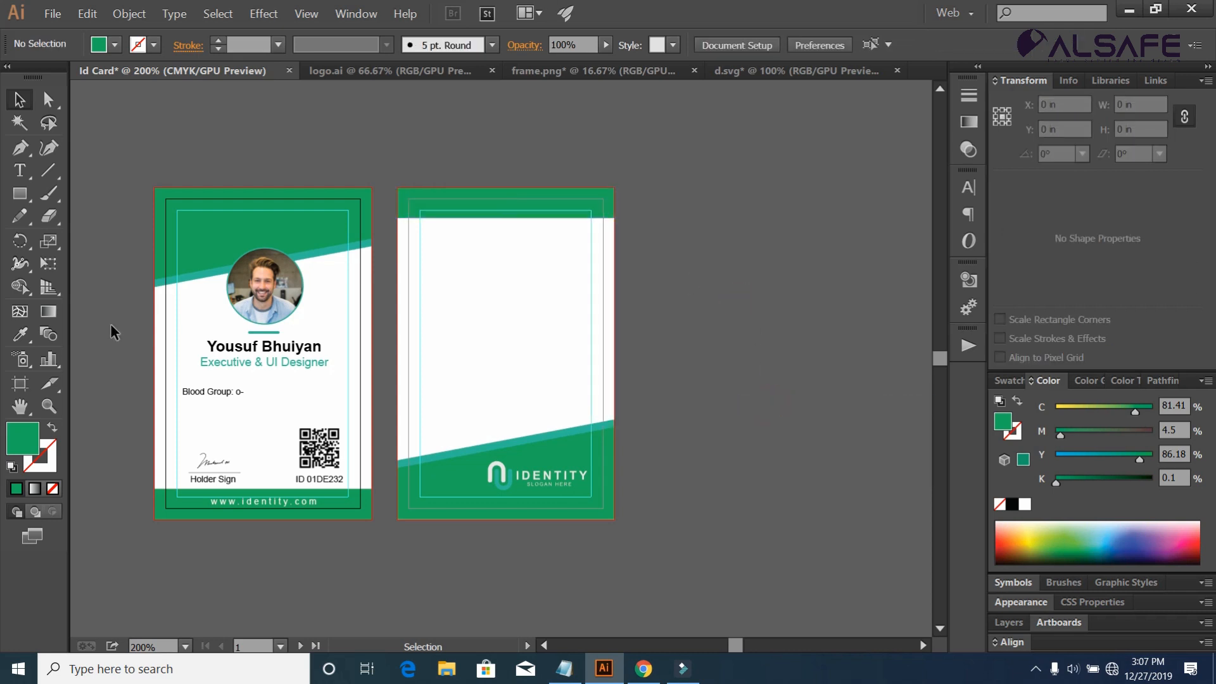
Draw a green bullet circle about 0.12 in wide just below the top band of the second artboard.
scroll(401, 310, "down", 1)
scroll(400, 311, "down", 1)
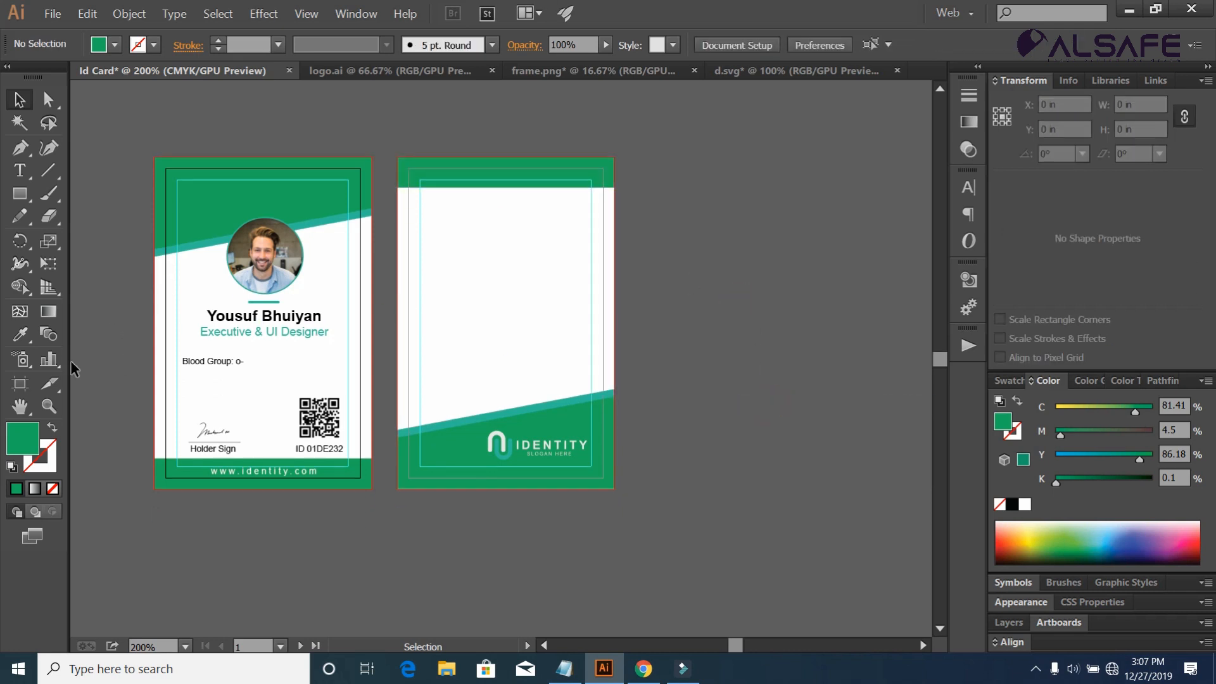
left_click_drag(19, 193, 92, 237)
left_click_drag(427, 199, 439, 210)
left_click(19, 100)
left_click(727, 315)
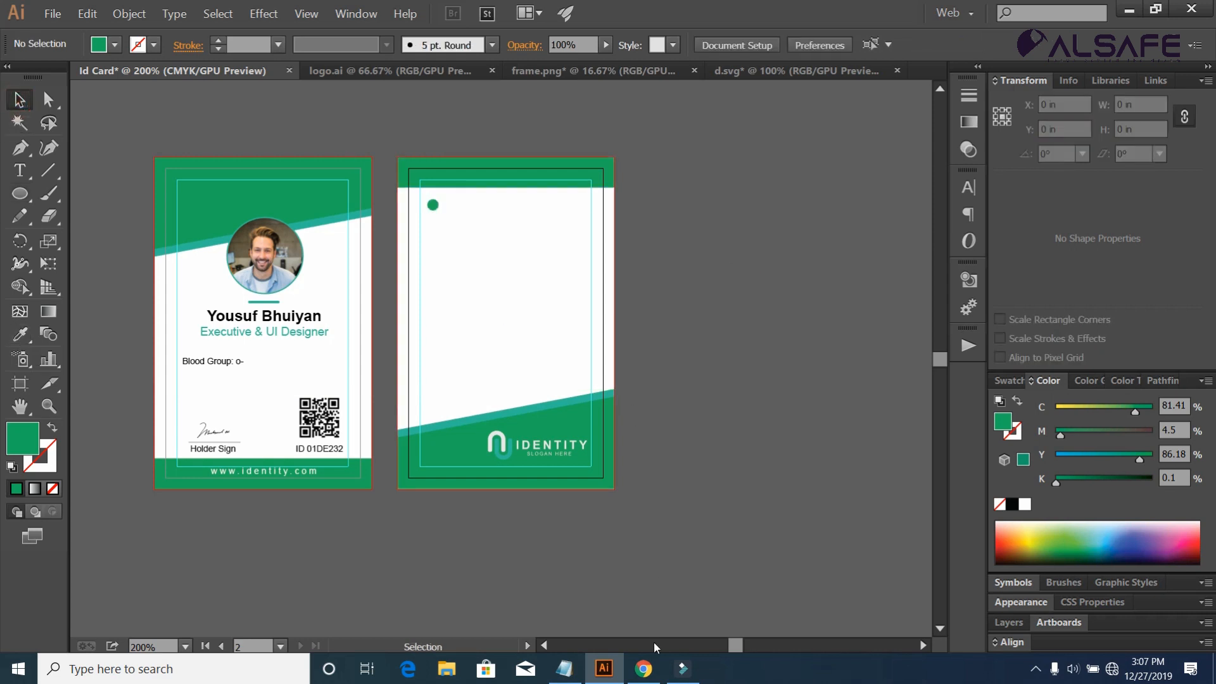
Copy the "Lorem ipsum dolor sit amet" sentence from Notepad and return to Illustrator.
left_click(564, 668)
left_click_drag(6, 290, 907, 320)
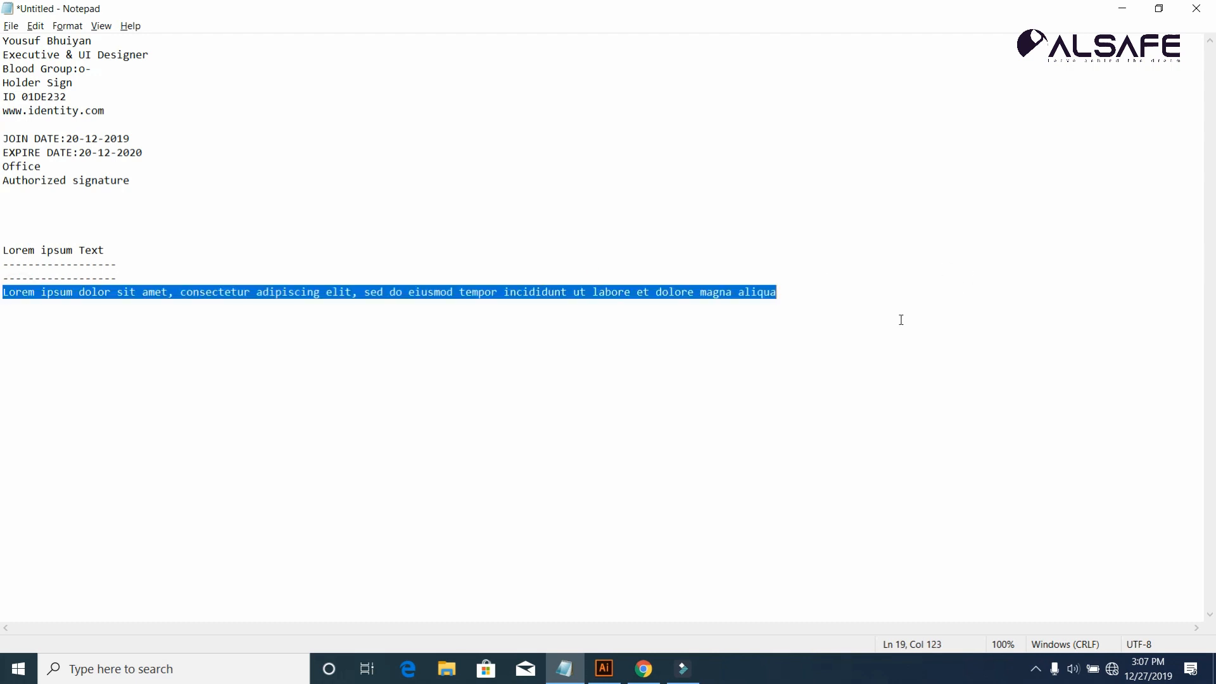
left_click(604, 668)
Create a text frame about 1.53 by 0.30 in beside the green circle and paste the Lorem ipsum sentence into it.
left_click(19, 170)
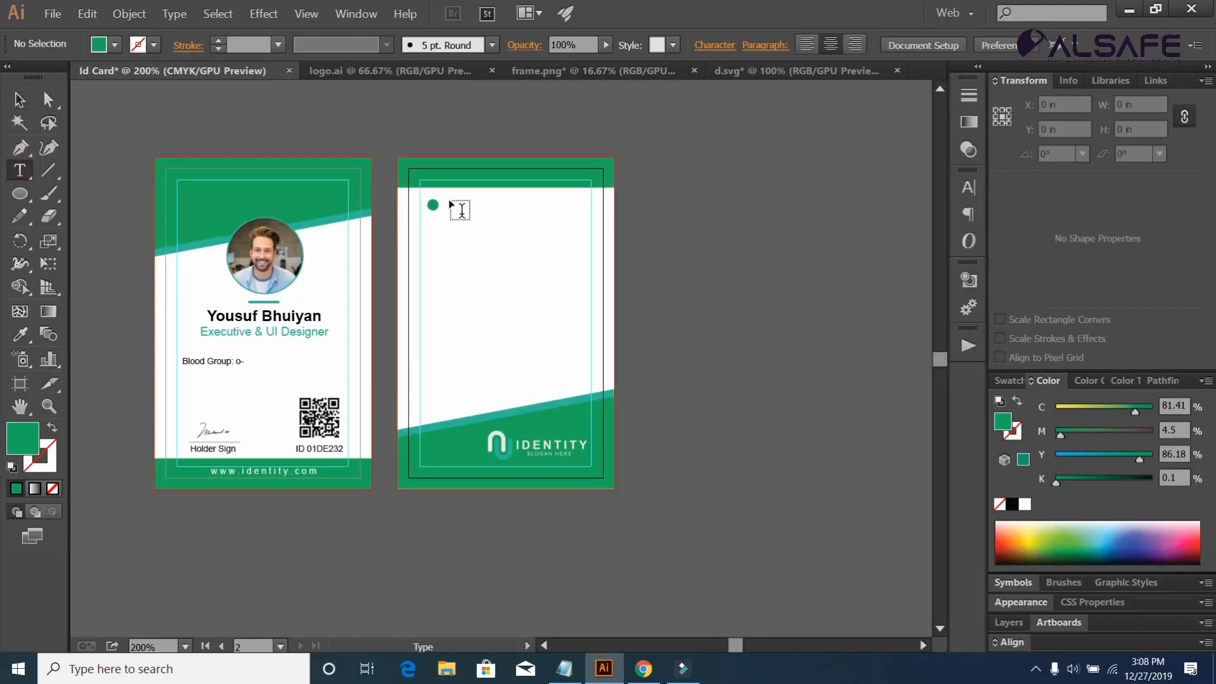
left_click_drag(449, 203, 588, 230)
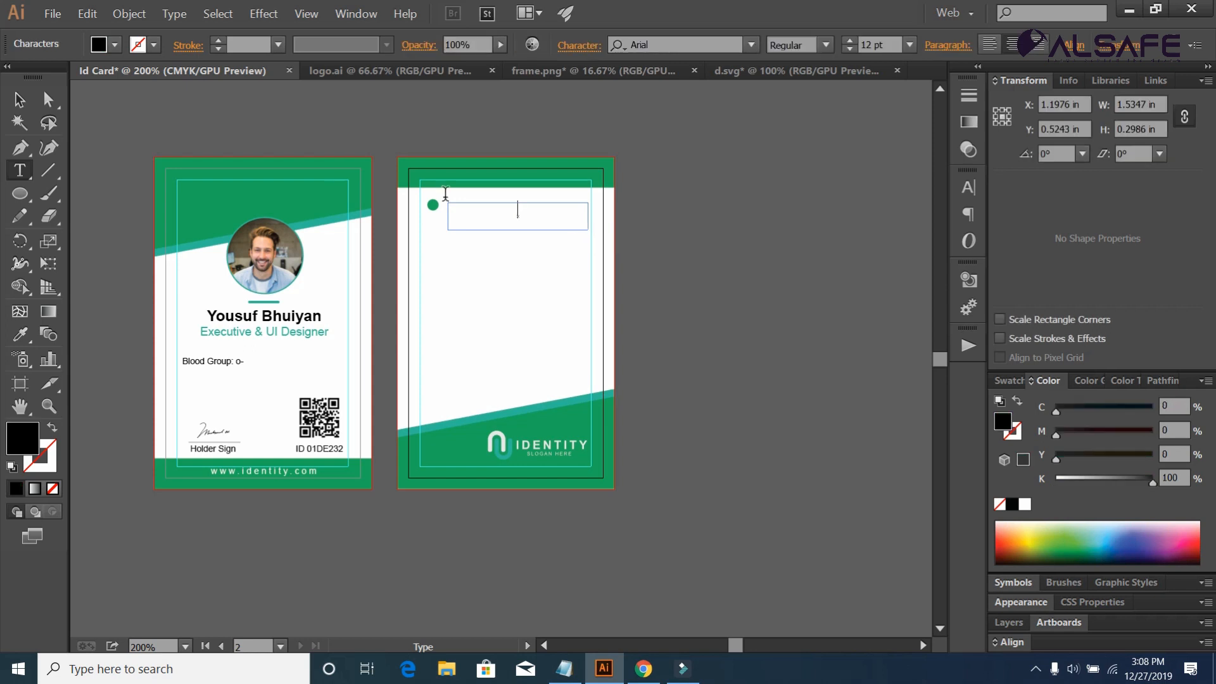
key("ctrl+v")
Set the tracking of the pasted Lorem ipsum text to 0.
key("ctrl+a")
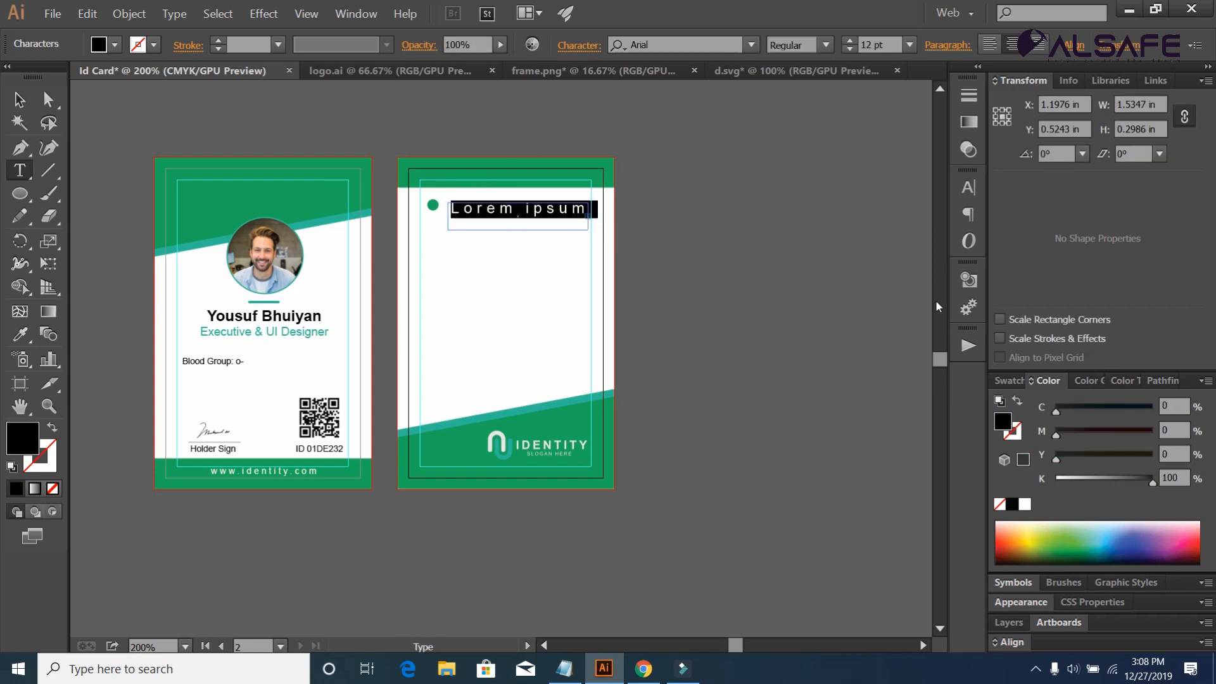
left_click(968, 187)
left_click(844, 308)
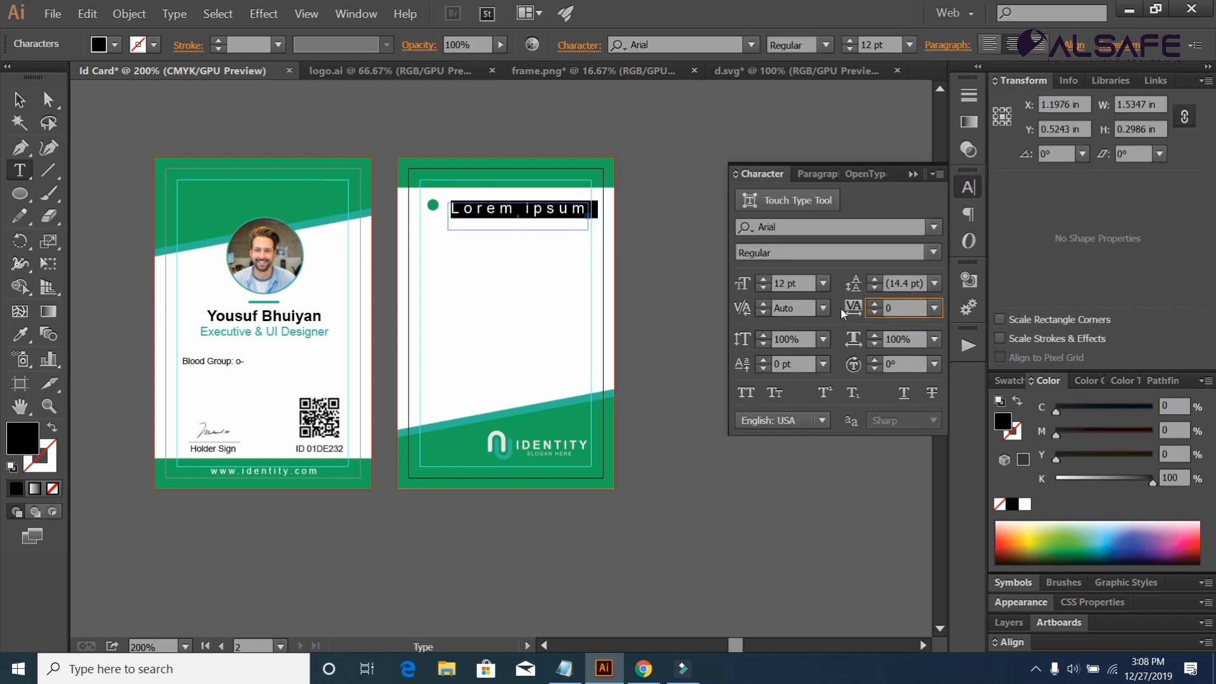
type("0")
left_click(19, 99)
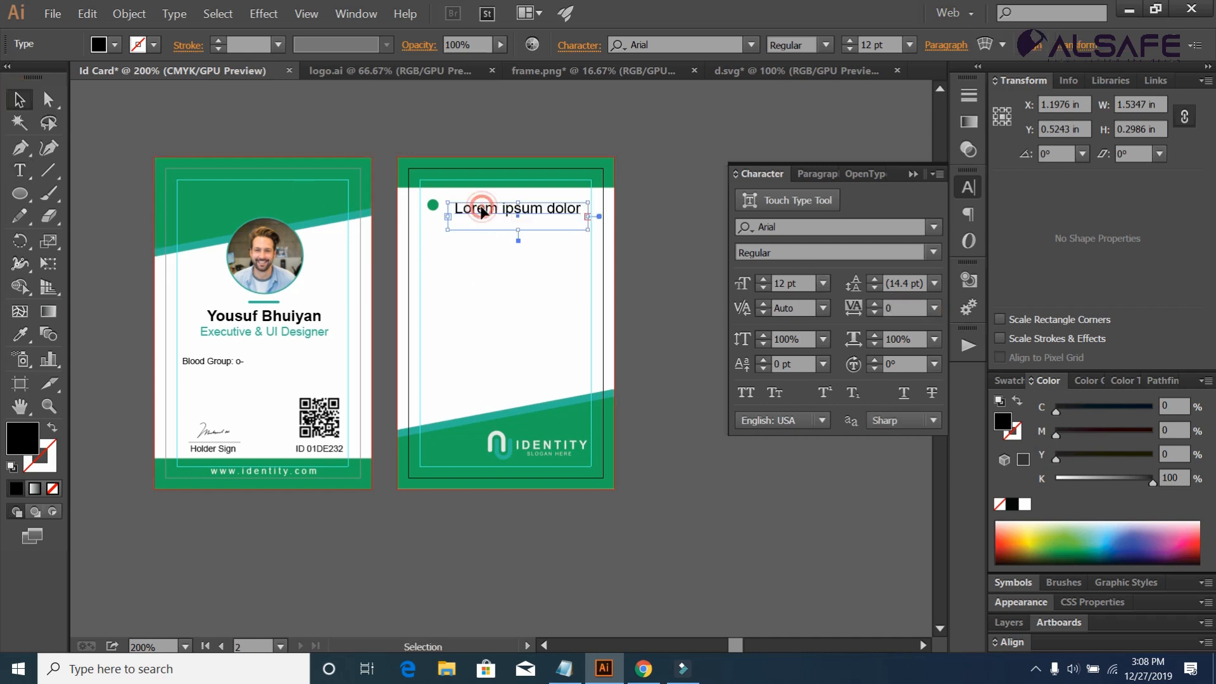
Apply the "Blood Group" text style to the paragraph with the Eyedropper and extend its frame height to about 0.47 in.
left_click(19, 334)
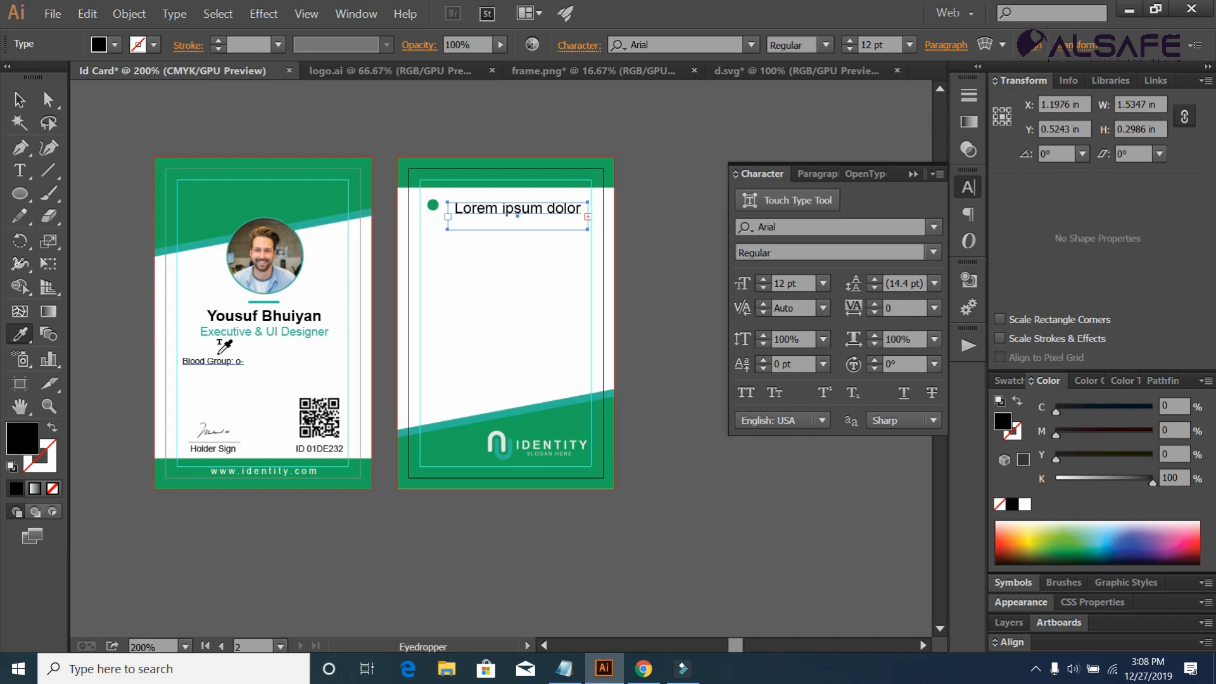
left_click(218, 352)
left_click(19, 100)
left_click_drag(448, 229, 446, 245)
Left-align the Lorem ipsum paragraph and widen its text frame toward the circle to about 1.59 in.
left_click(814, 174)
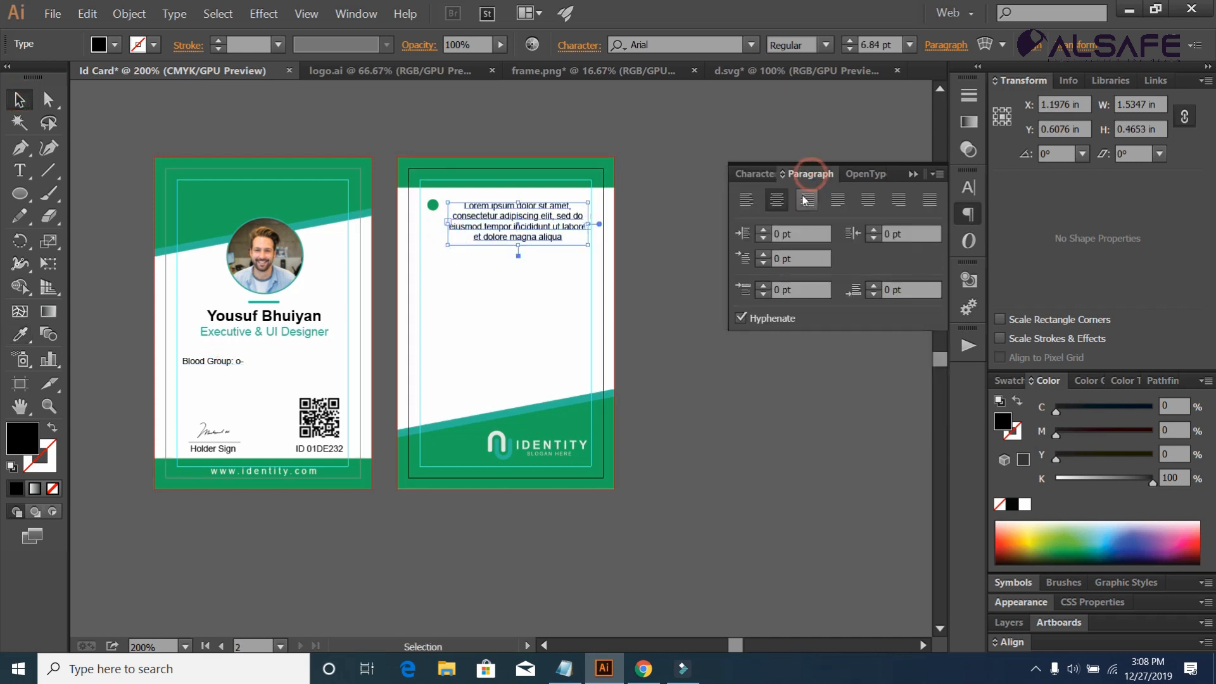
left_click(746, 200)
left_click_drag(448, 226, 443, 226)
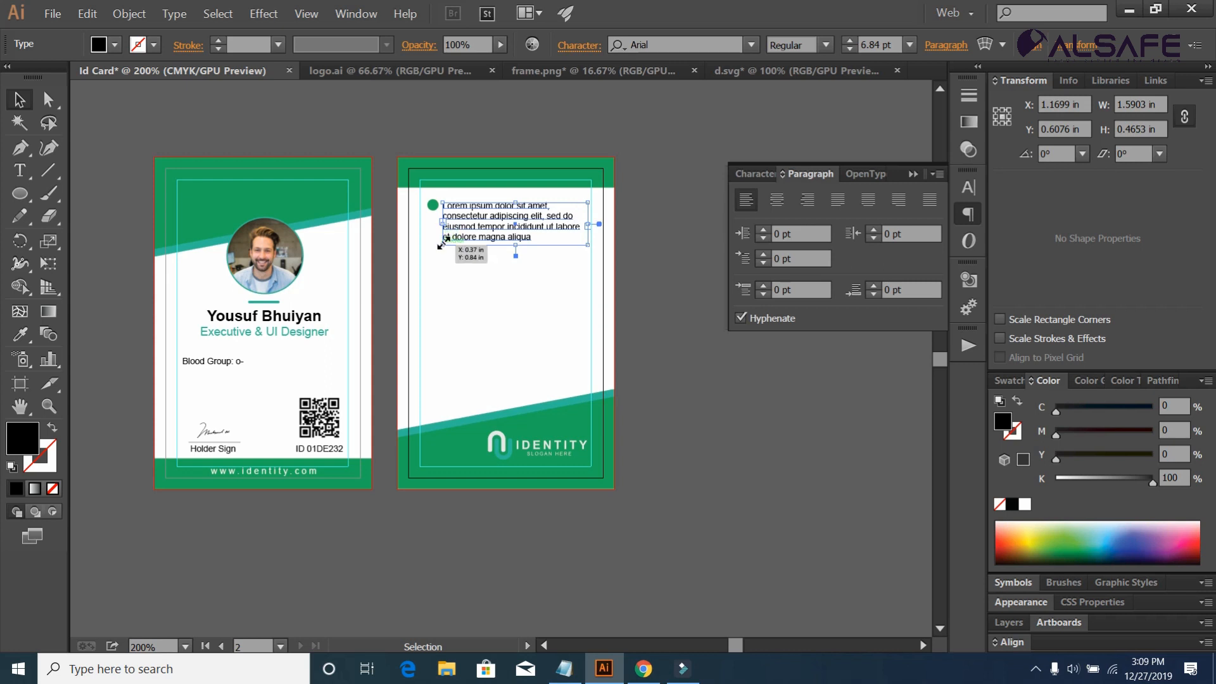
Shift the green circle slightly left and widen the paragraph's text frame toward it to about 1.65 in.
left_click_drag(433, 202, 429, 203)
left_click(443, 210)
left_click_drag(443, 224, 436, 216)
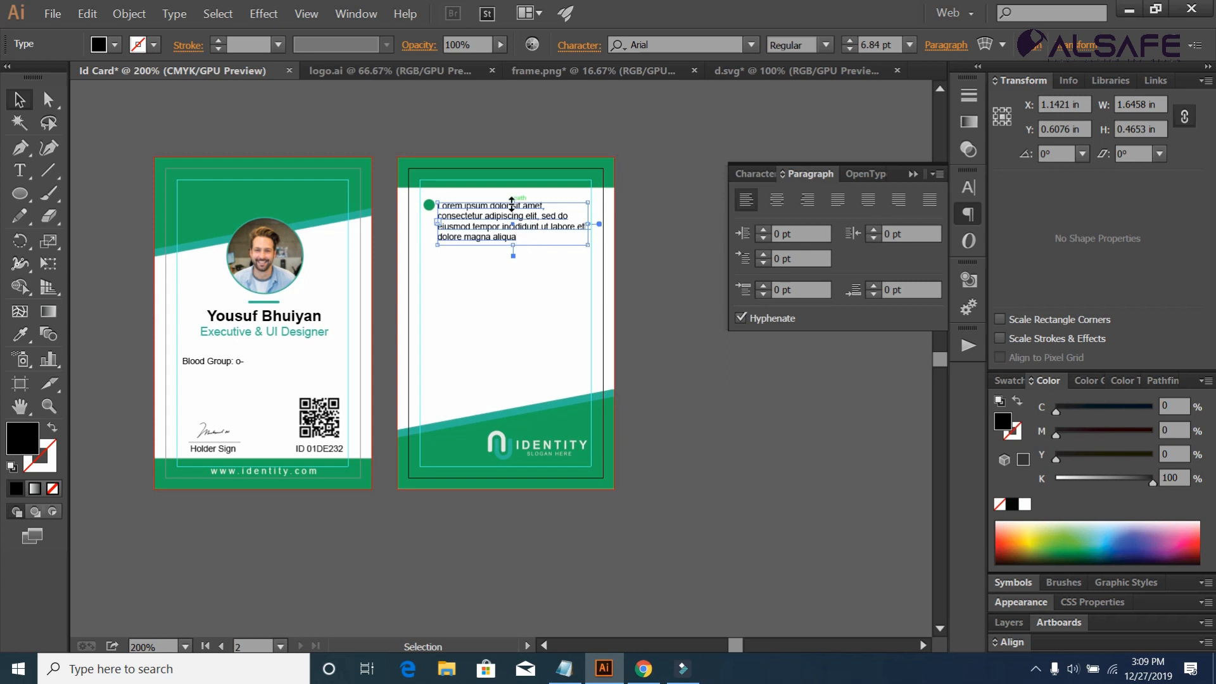
Duplicate the green circle and its paragraph twice below the original to form three bulleted paragraphs.
left_click(429, 205)
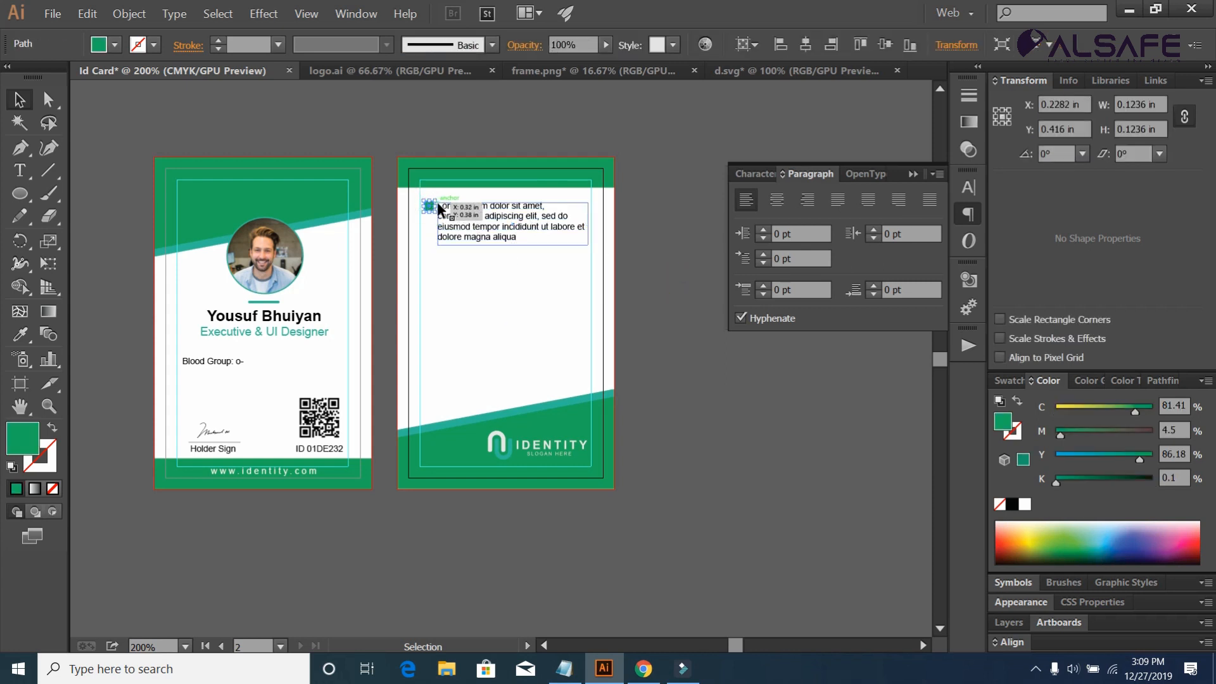
left_click(438, 216, "shift")
left_click_drag(463, 228, 434, 307)
left_click(656, 337)
scroll(662, 273, "down", 3)
left_click(331, 471)
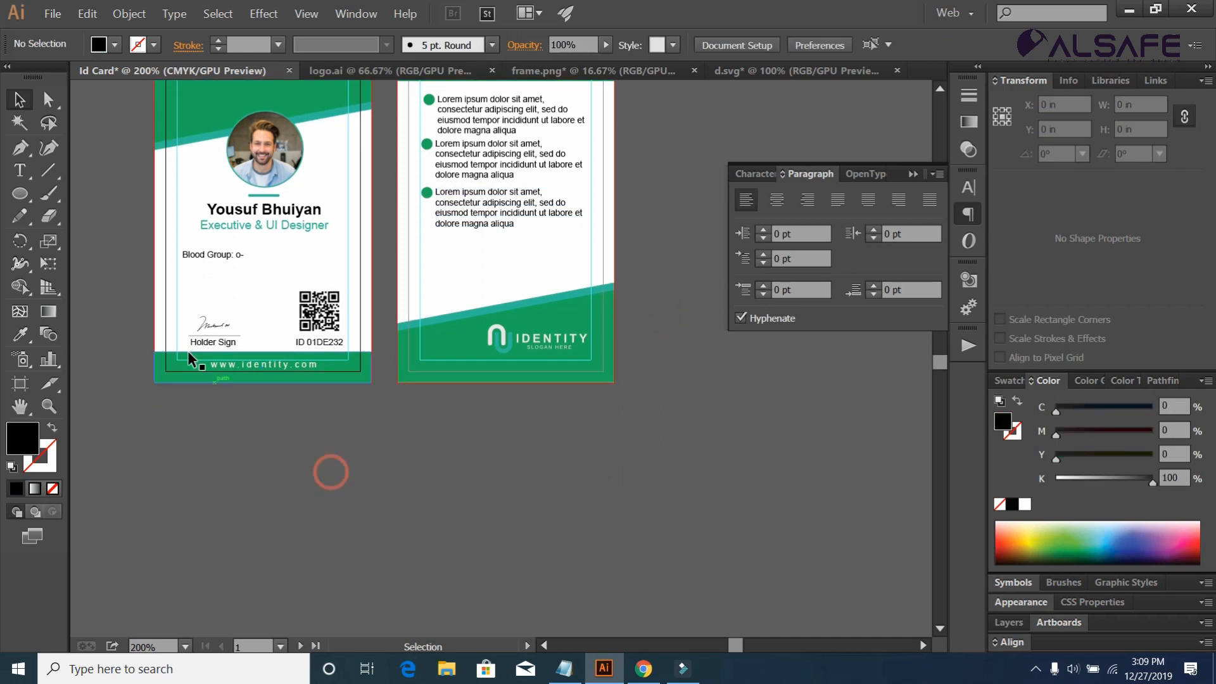
Duplicate the "Holder Sign" label and its line onto the lower part of the card back and bring the copy to front.
left_click(206, 344)
left_click(209, 335, "shift")
left_click_drag(213, 343, 455, 295)
right_click(453, 292)
mouse_move(544, 405)
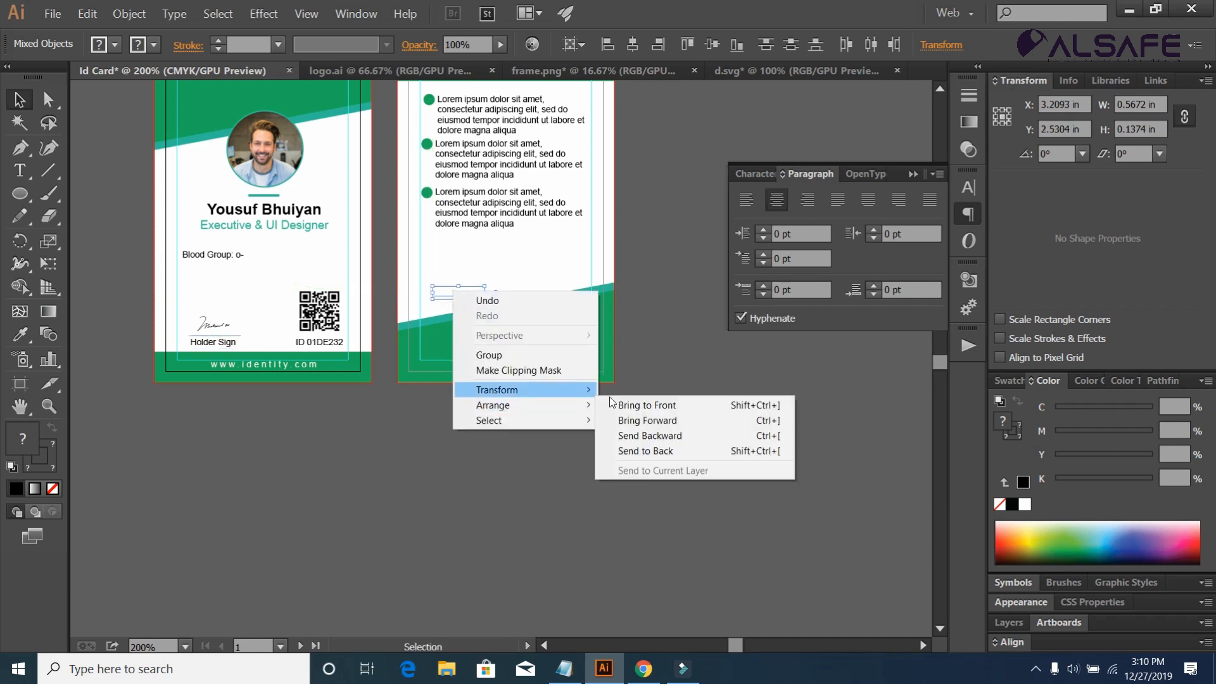
left_click(636, 406)
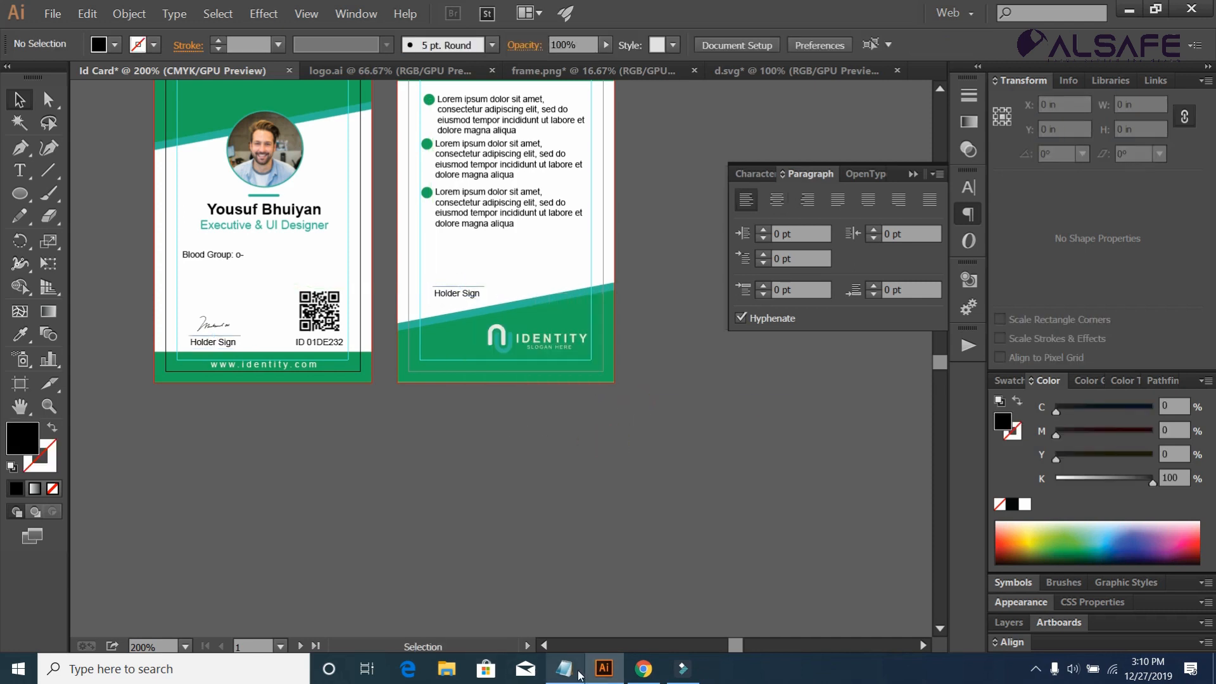
Copy "Authorized signature" from the Notepad notes and replace the duplicated "Holder Sign" label on the card back with it in Illustrator.
key("alt+Tab")
left_click_drag(130, 181, 5, 176)
key("ctrl+c")
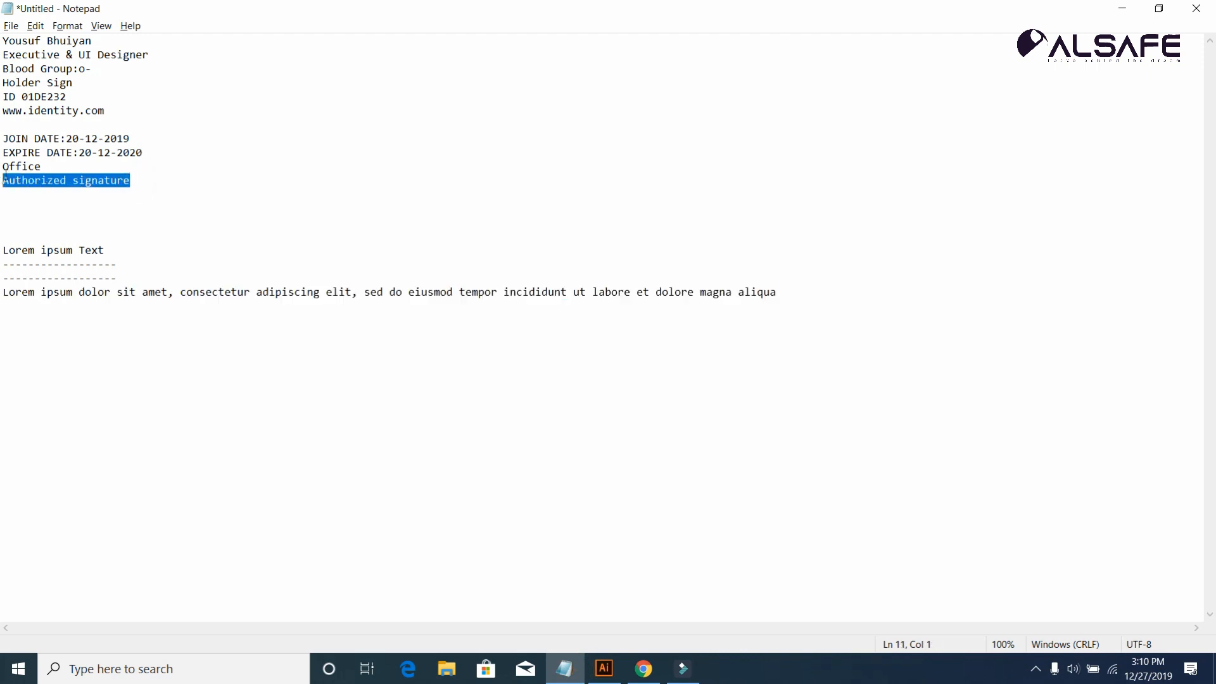
key("alt+Tab")
key("t")
triple_click(476, 288)
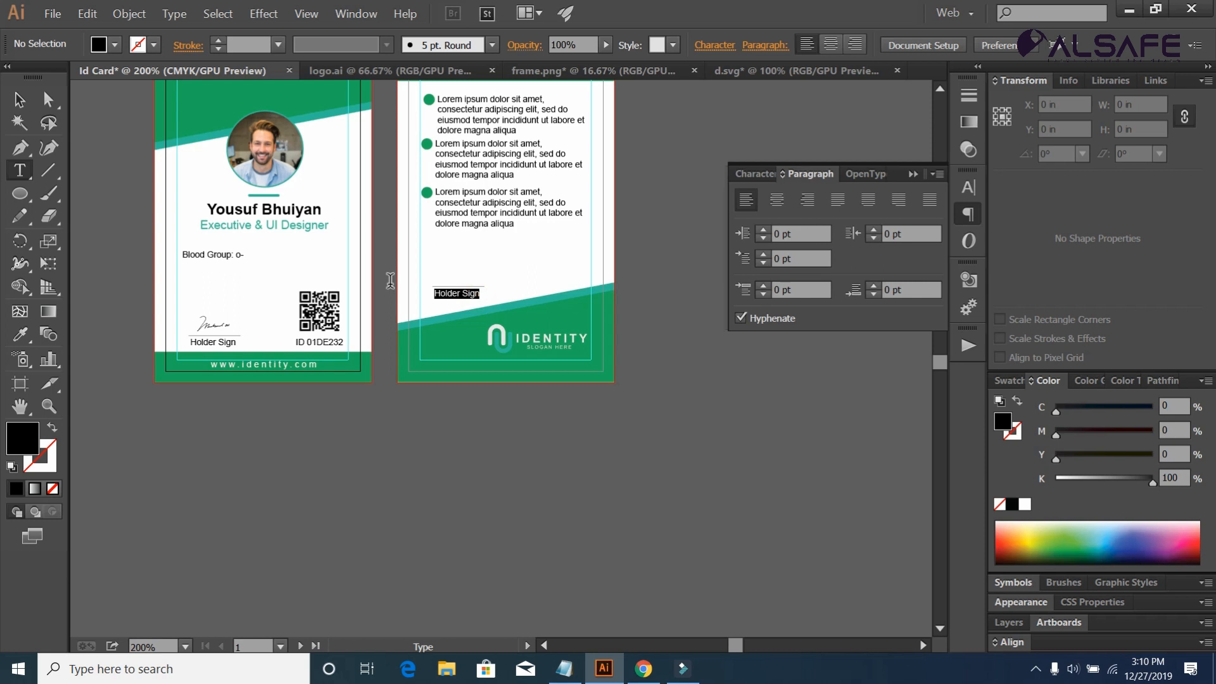
key("ctrl+v")
Nudge the "Authorized signature" label right and lengthen the line above it to span the label's width.
left_click(17, 102)
key("Right")
key("Right")
key("Right")
key("Right")
key("Right")
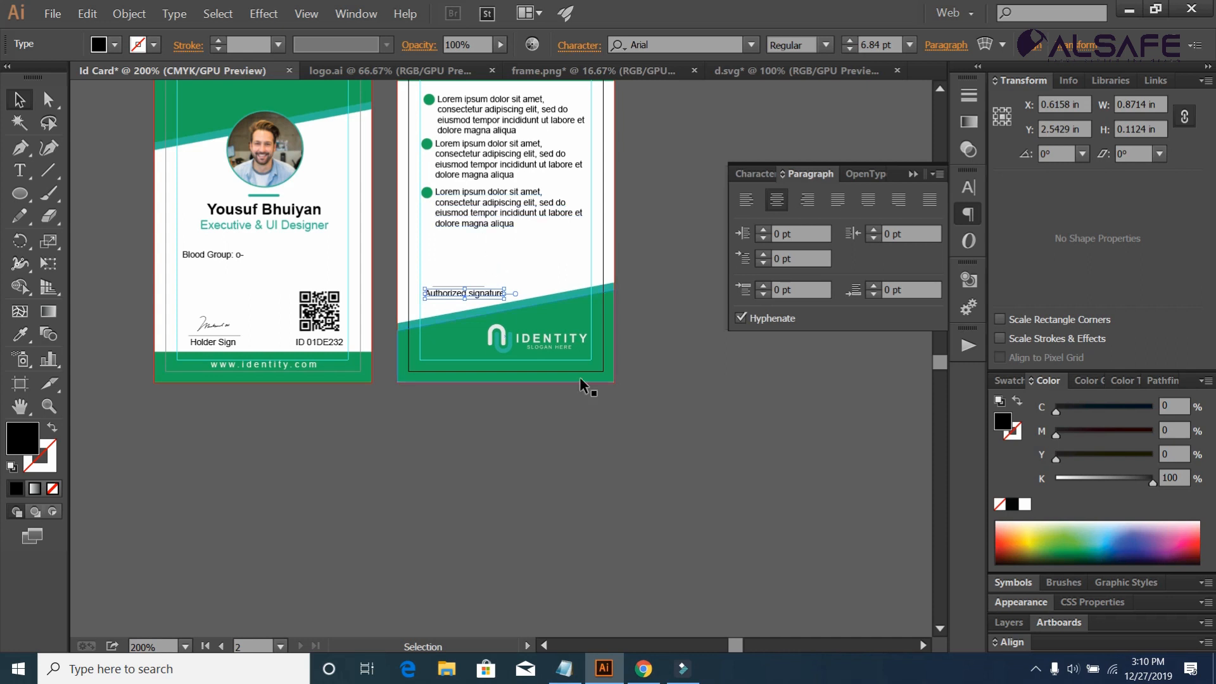
left_click(573, 444)
left_click(454, 286)
mouse_move(484, 287)
left_mouse_down()
mouse_move(505, 286)
mouse_move(425, 286)
left_mouse_up()
left_click(469, 425)
Open the signature image 882e05ded632dd0b65847f7c11d74df3 and place it scaled down above the "Authorized signature" line on the card back.
left_click(52, 14)
left_click(70, 63)
left_click(184, 152)
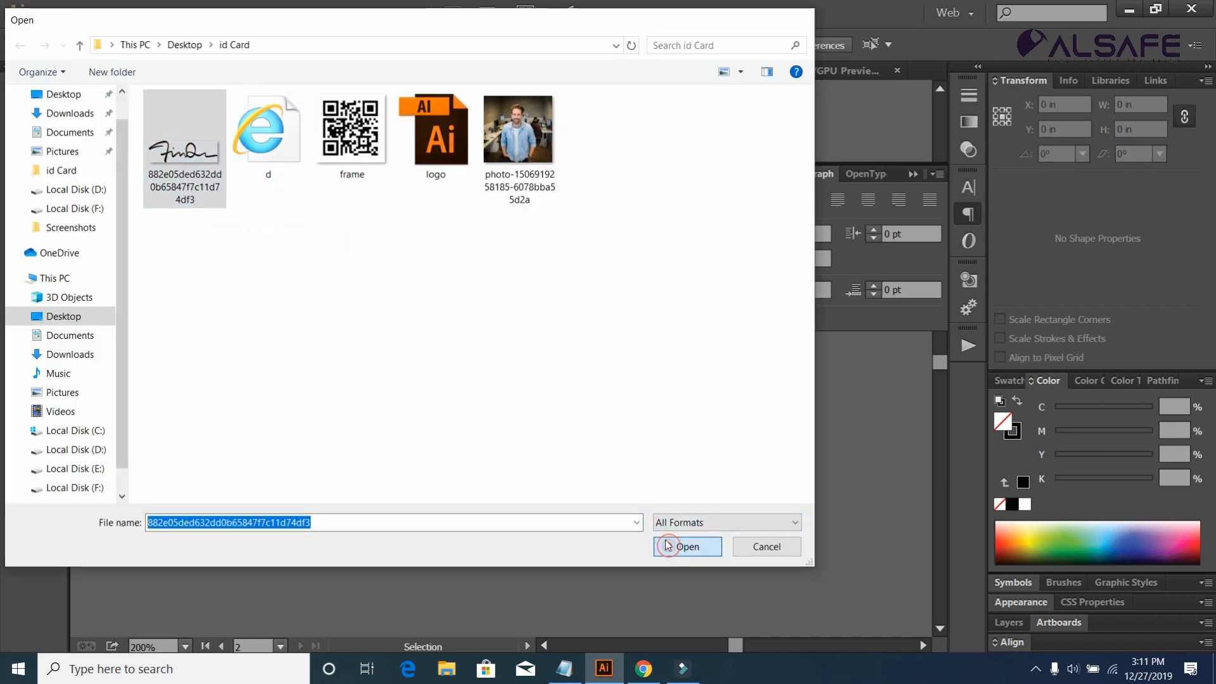
left_click(687, 546)
mouse_move(339, 306)
left_mouse_down()
mouse_move(545, 385)
mouse_move(619, 396)
mouse_move(100, 71)
mouse_move(447, 260)
left_mouse_up()
mouse_move(520, 286)
left_mouse_down()
mouse_move(554, 291)
mouse_move(495, 272)
mouse_move(469, 281)
left_mouse_up()
Move the signature image and the "Authorized signature" label slightly down together.
left_click(453, 293, "shift")
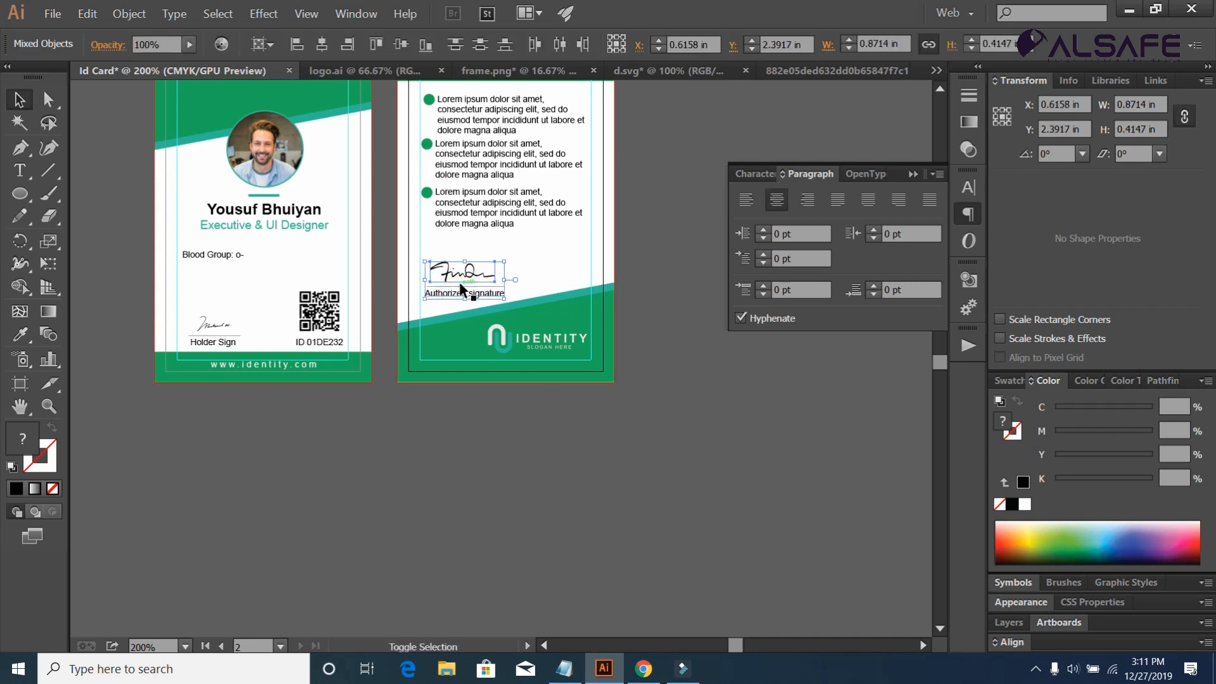
key("Down")
key("Down")
left_click(693, 438)
Move all three green bullet circles and their paragraphs up together toward the top green band.
scroll(690, 376, "up", 2)
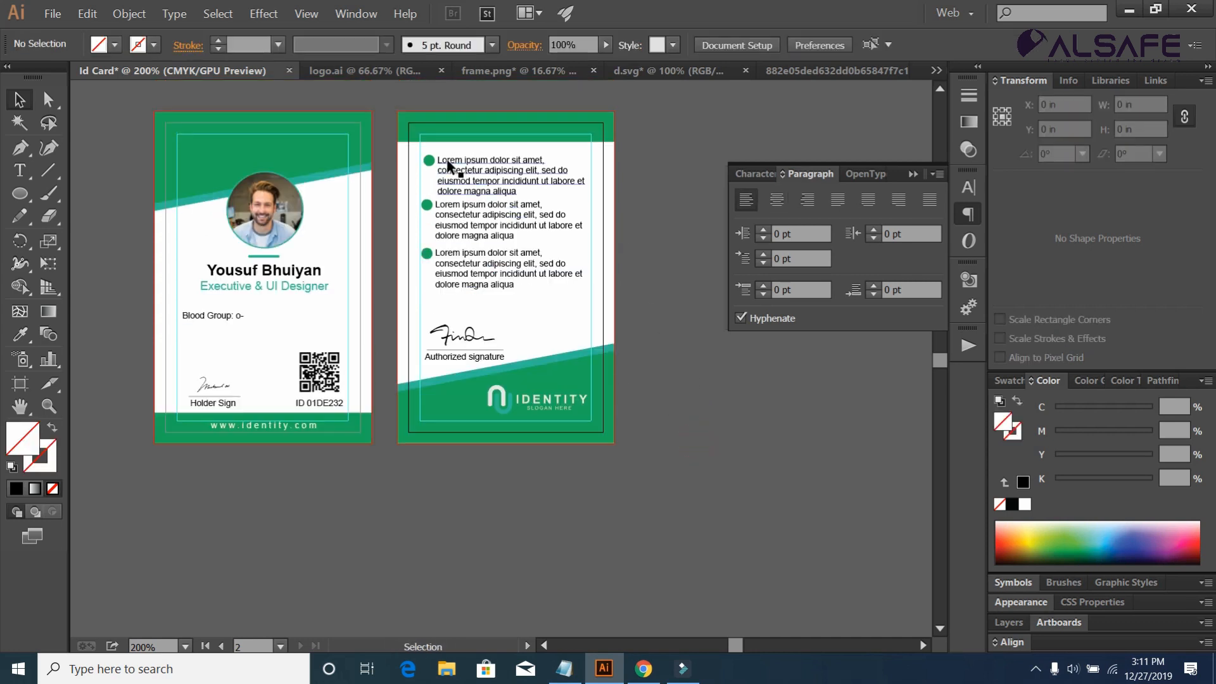
left_click(431, 160)
left_click(460, 162, "shift")
left_click(428, 206, "shift")
left_click(446, 213, "shift")
left_click(429, 254, "shift")
left_click(453, 260, "shift")
key("Up")
key("Up")
key("Up")
key("Up")
key("Up")
key("Up")
key("Up")
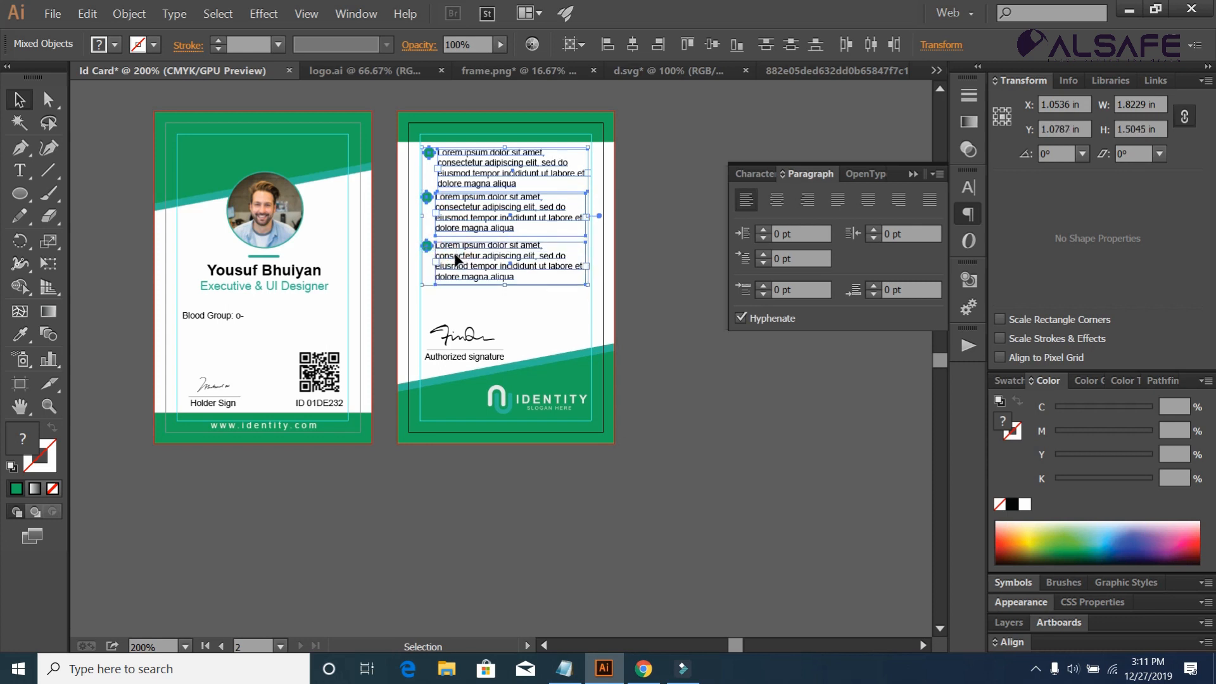
left_click(701, 369)
Copy the JOIN DATE:20-12-2019 and EXPIRE DATE:20-12-2020 lines from Notepad and paste them as text below the bulleted paragraphs in Illustrator.
scroll(598, 497, "down", 3)
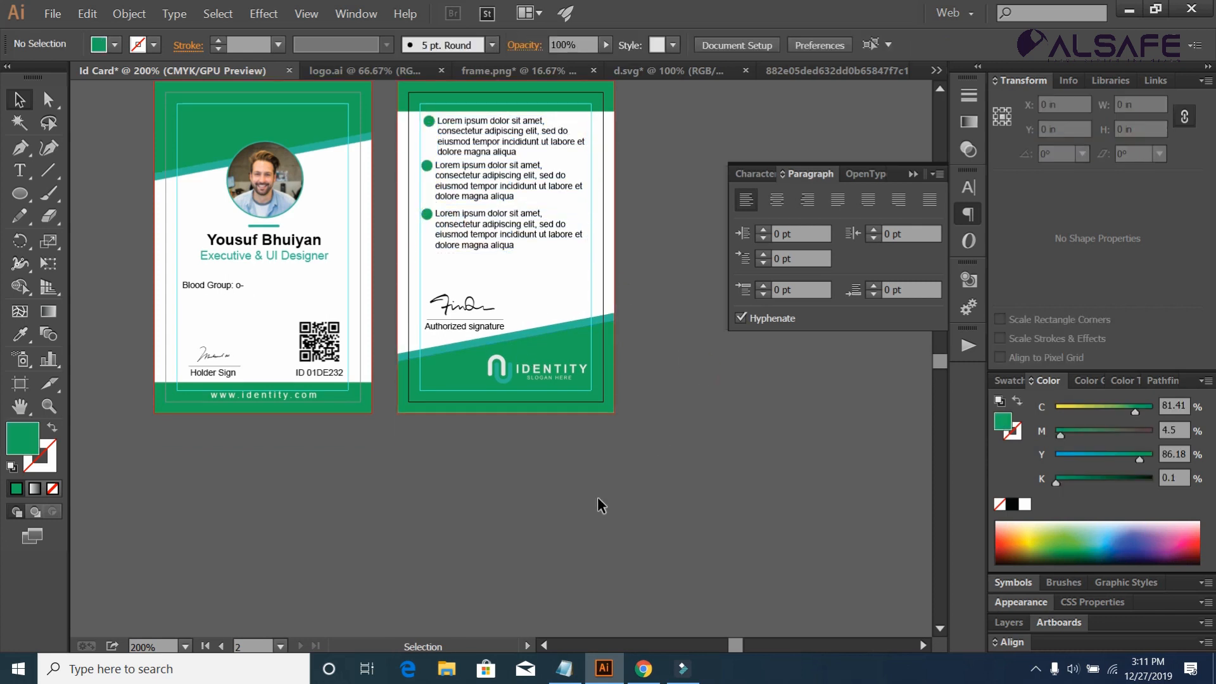
left_click(565, 668)
left_click_drag(143, 152, 5, 138)
key("ctrl+c")
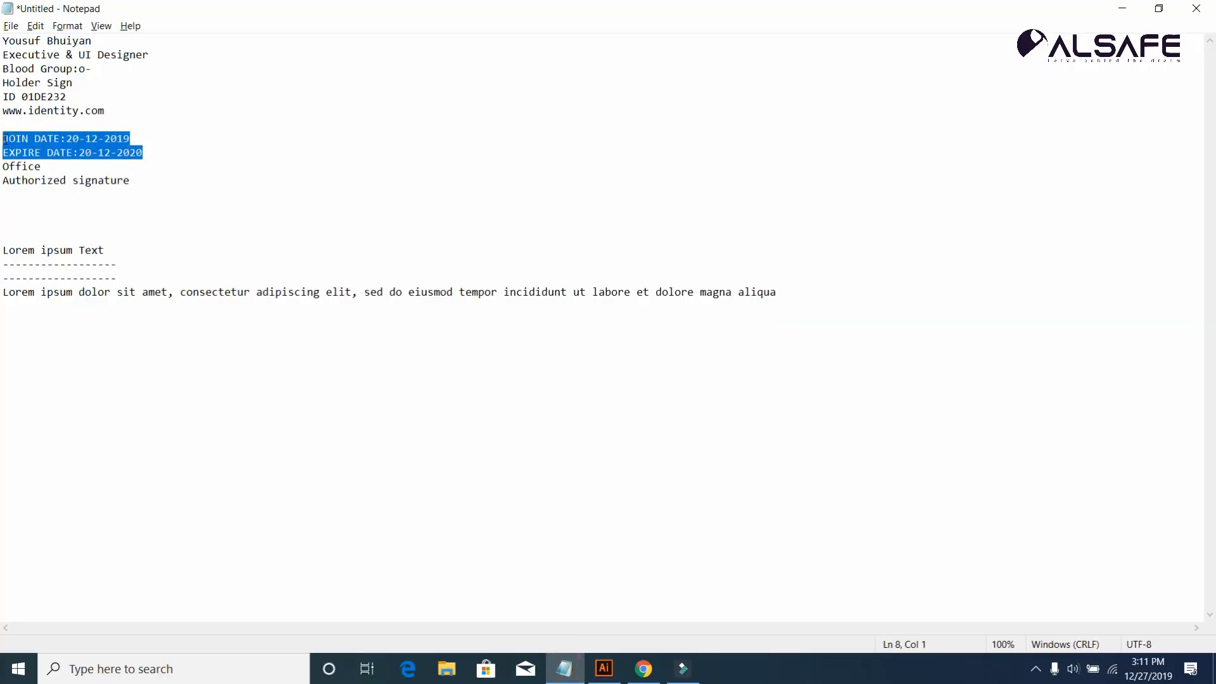
key("alt+Tab")
left_click(19, 170)
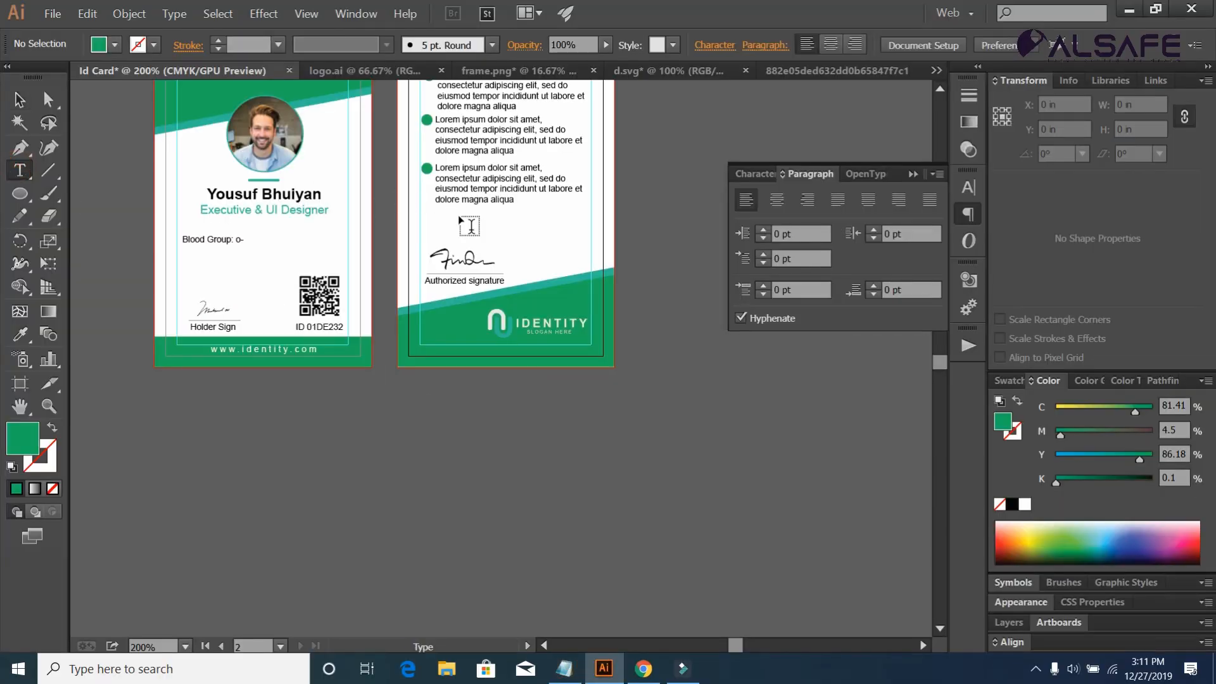
left_click(530, 221)
key("ctrl+v")
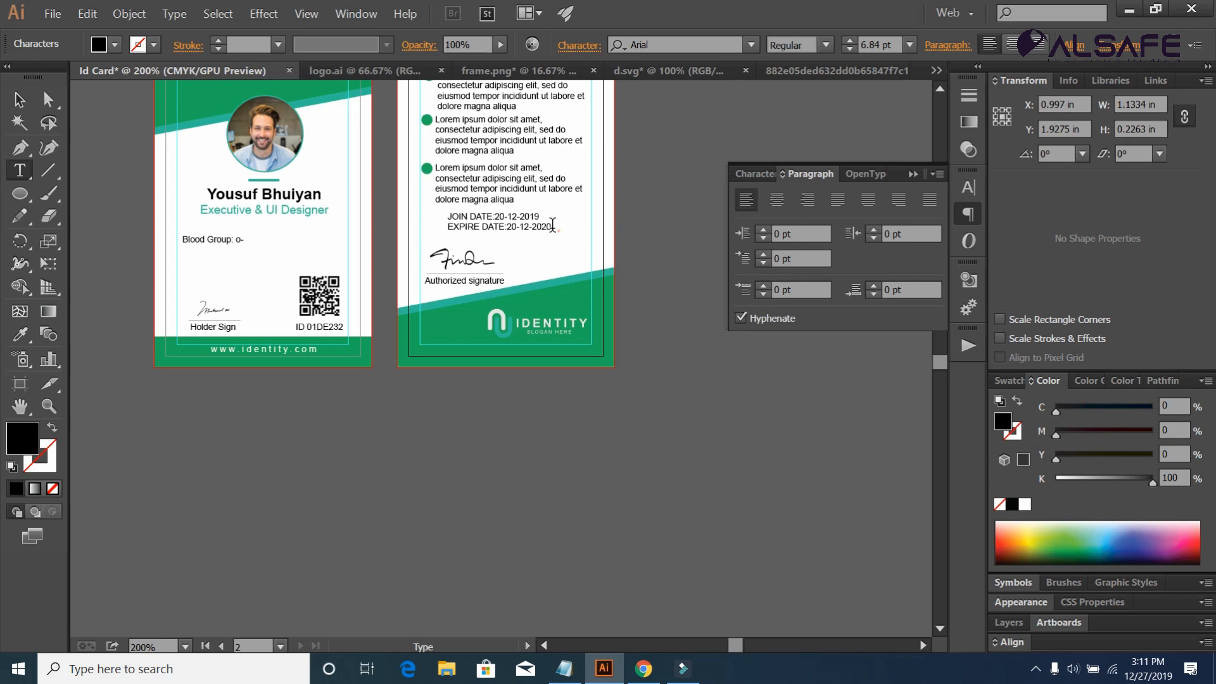
left_click_drag(553, 224, 385, 211)
left_click(19, 334)
left_click(264, 210)
key("ctrl+z")
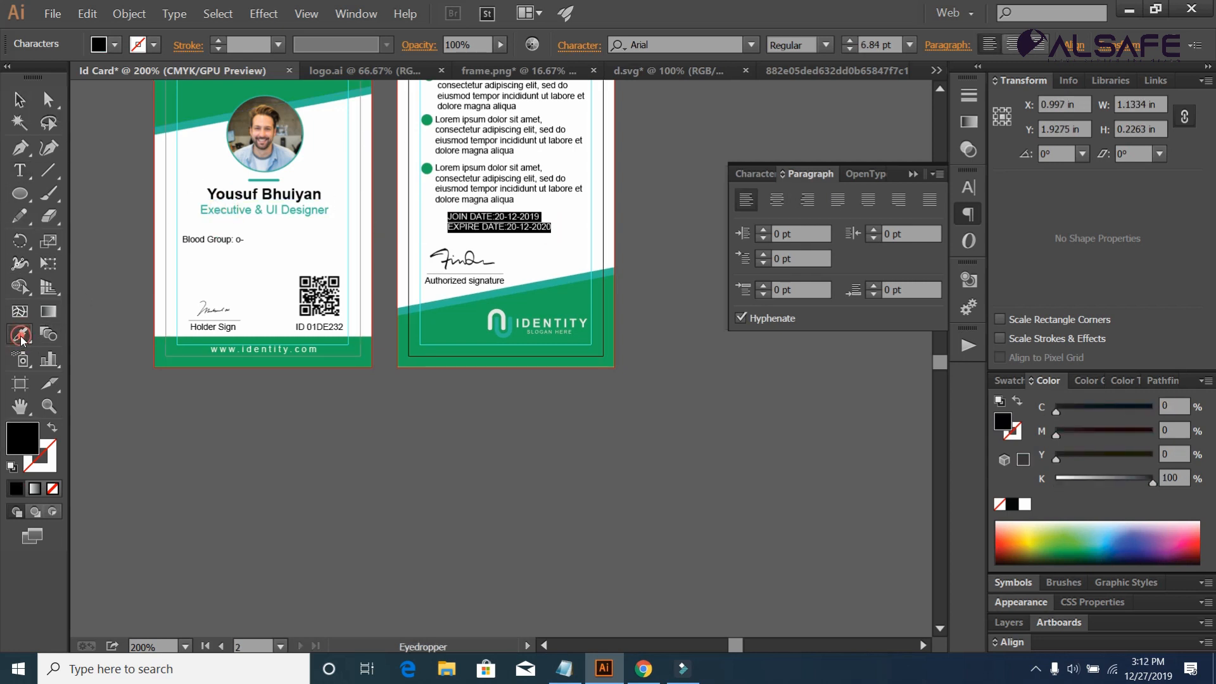
Colour the join and expire date text with the card's green band colour using the Eyedropper.
left_click(19, 99)
left_click(20, 334)
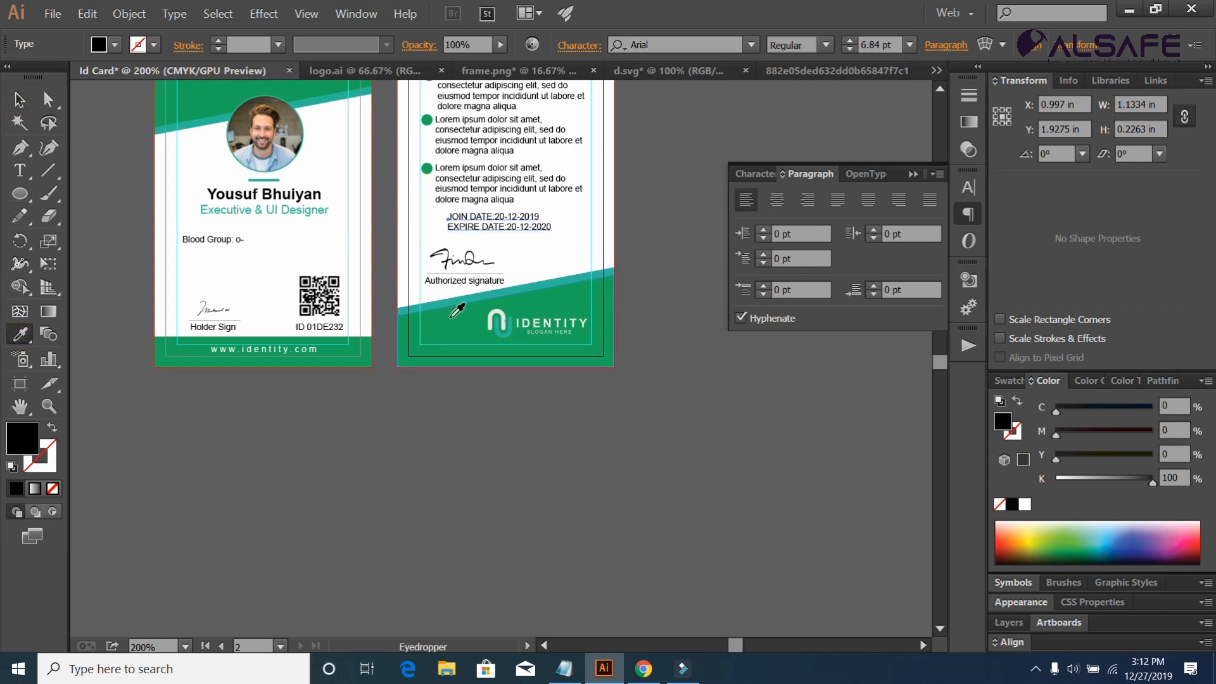
left_click(457, 309)
key("v")
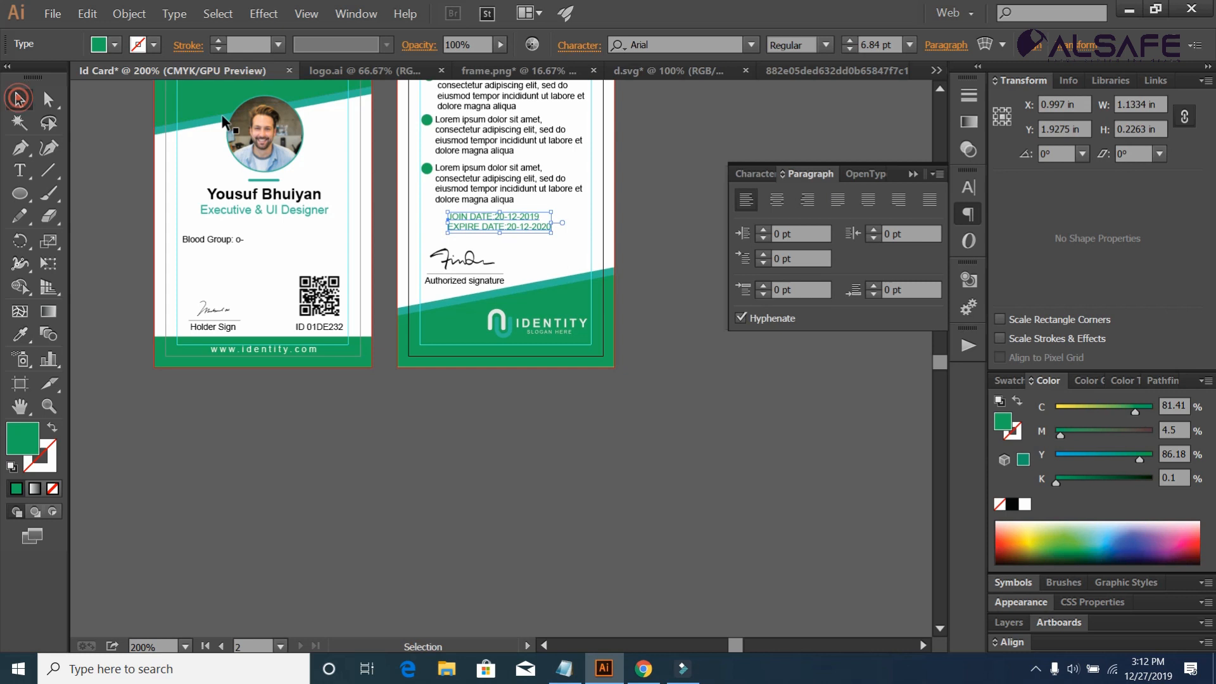
Nudge the join and expire date text slightly to the right below the paragraphs.
key("Right")
key("Right")
key("Right")
key("Right")
key("Right")
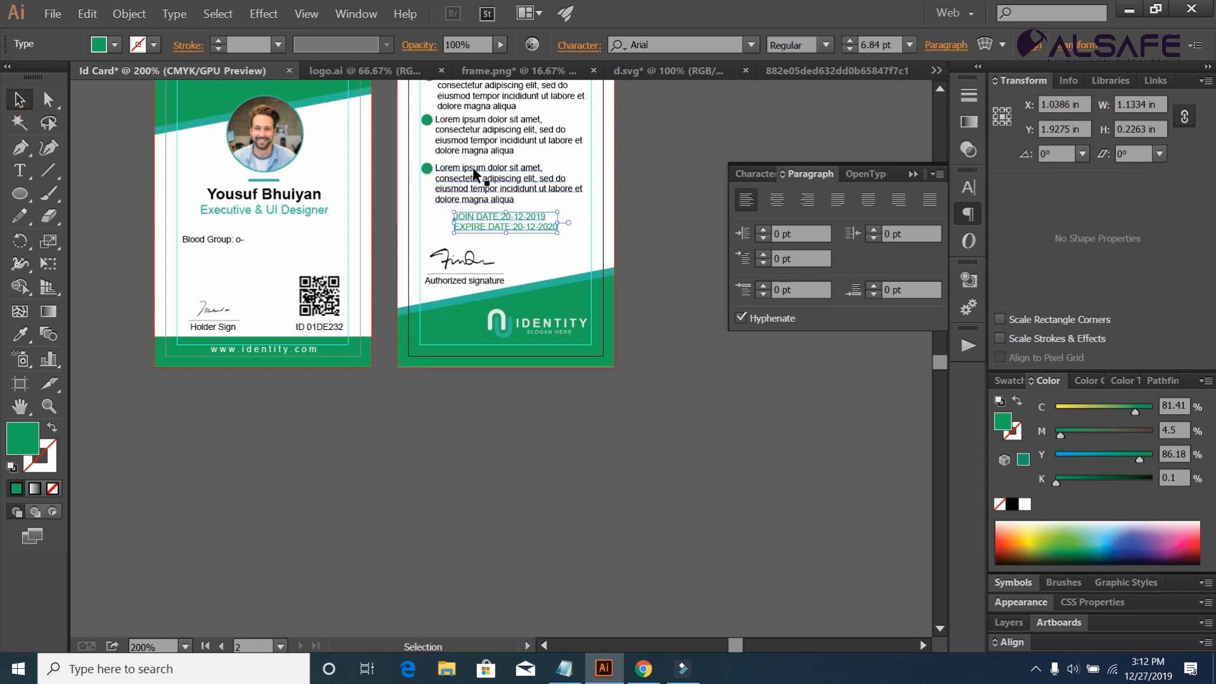
key("Left")
left_click(580, 529)
Duplicate the IDENTITY logo from the card back into the upper-left of the front card's green header.
scroll(579, 528, "up", 2)
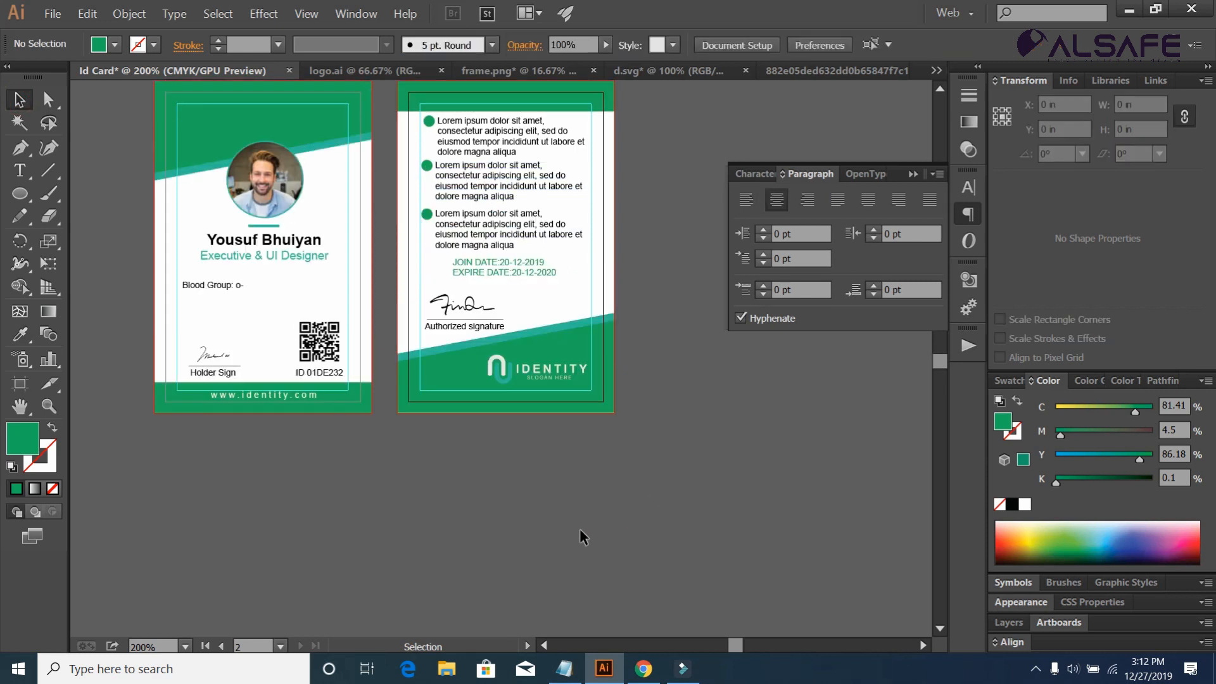
left_click_drag(516, 417, 212, 167)
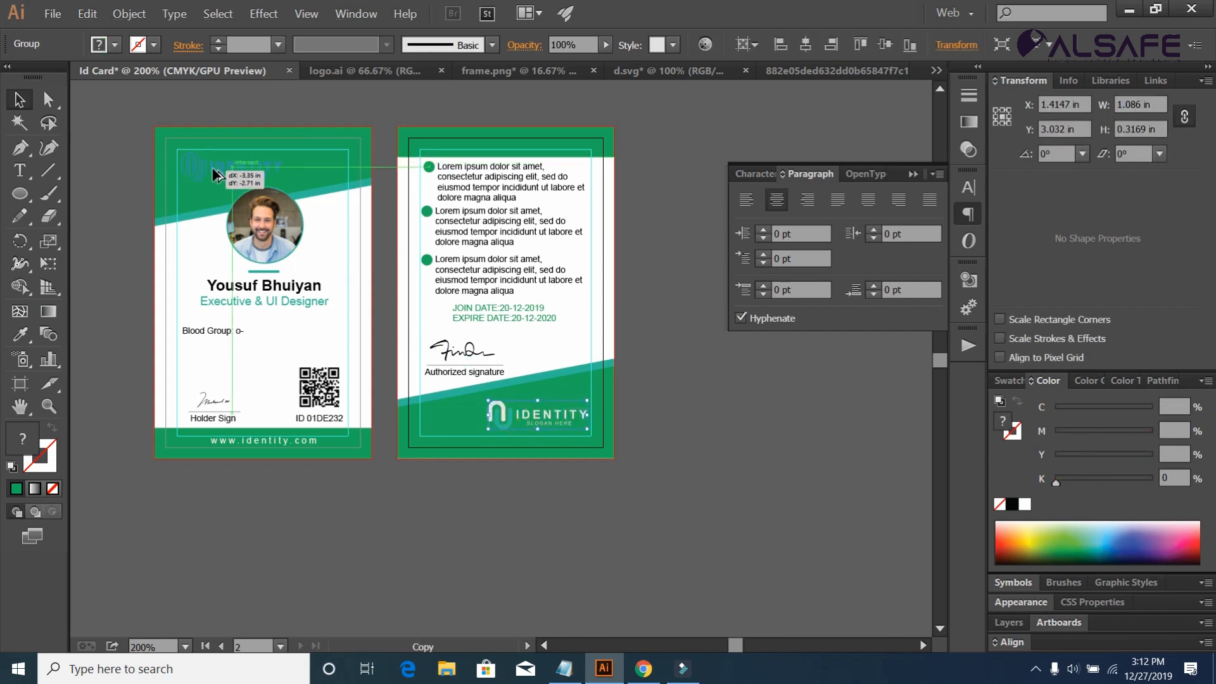
left_click(272, 501)
scroll(277, 474, "up", 1)
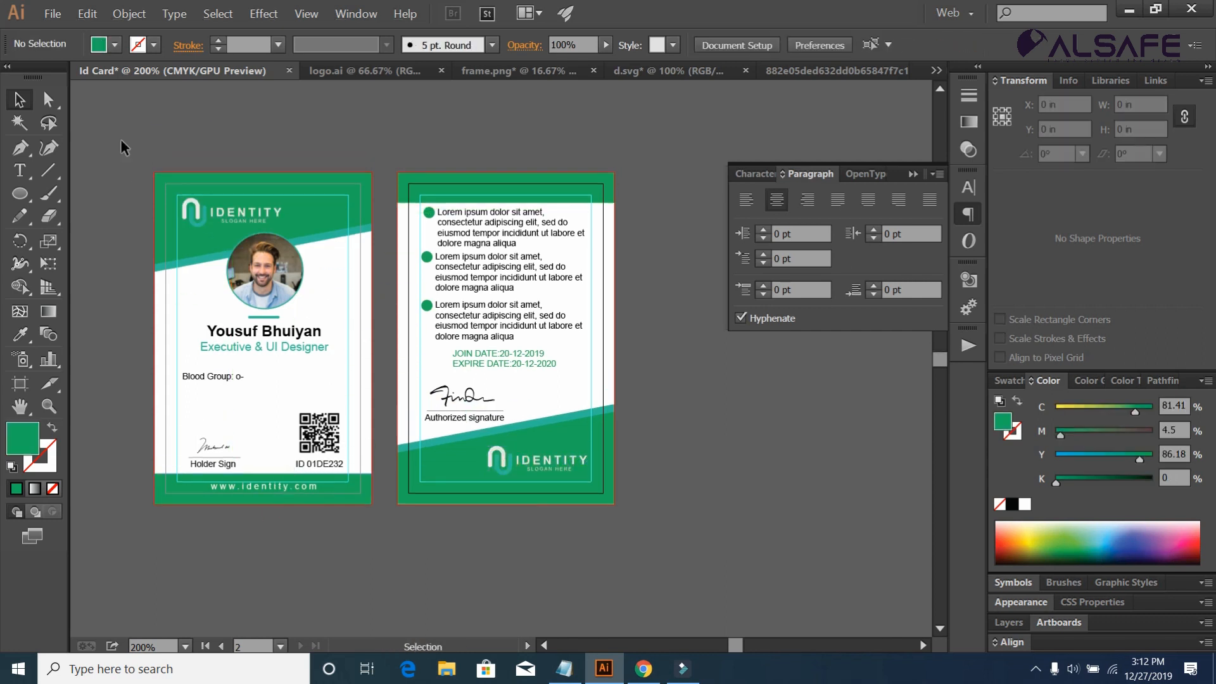
Save a version of the document as "Id Card" in Illustrator EPS format in the id Card folder.
left_click(52, 14)
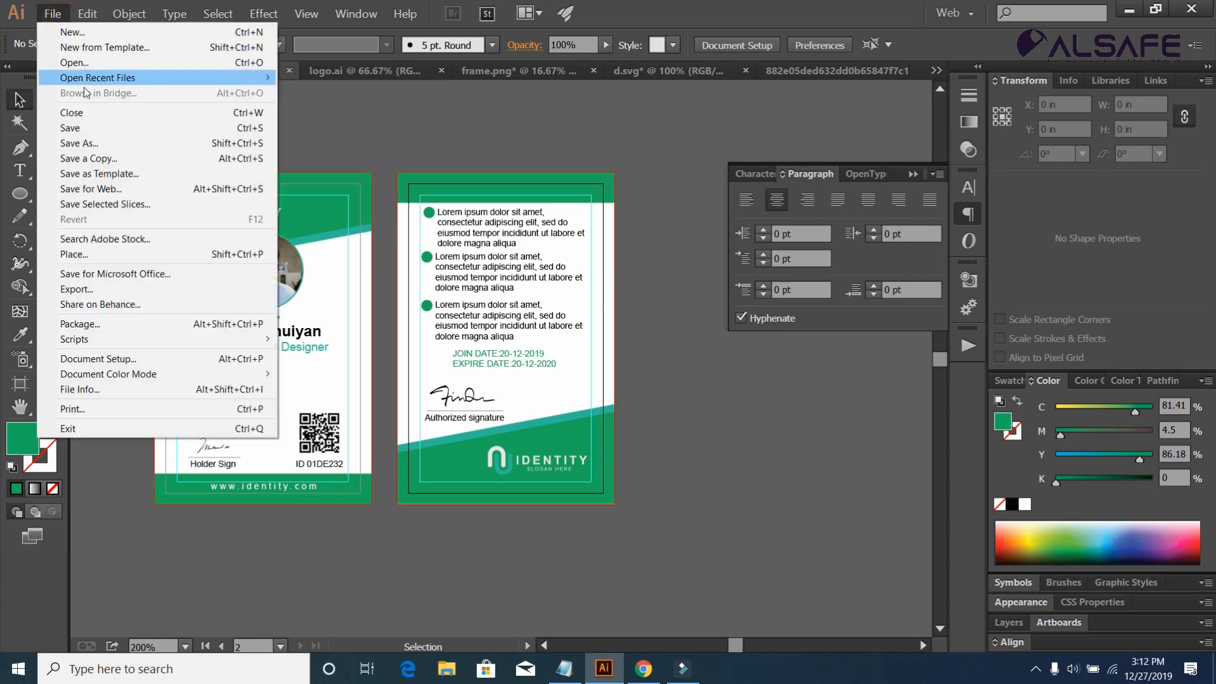
left_click(89, 142)
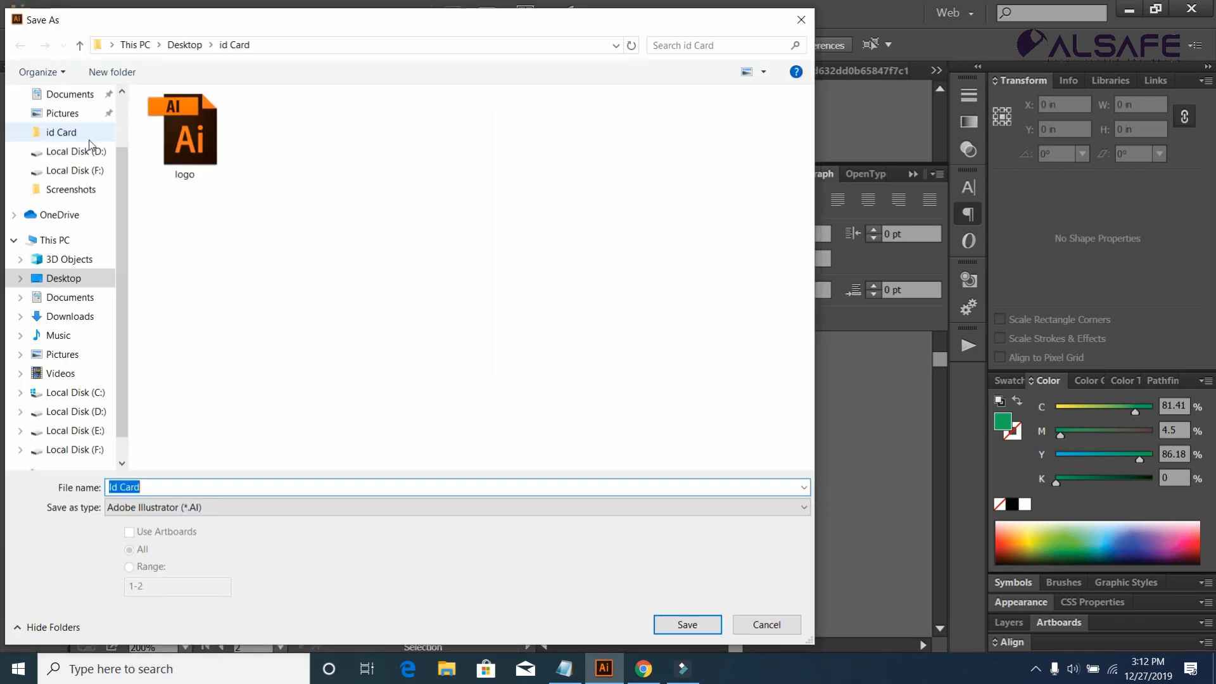
left_click(229, 502)
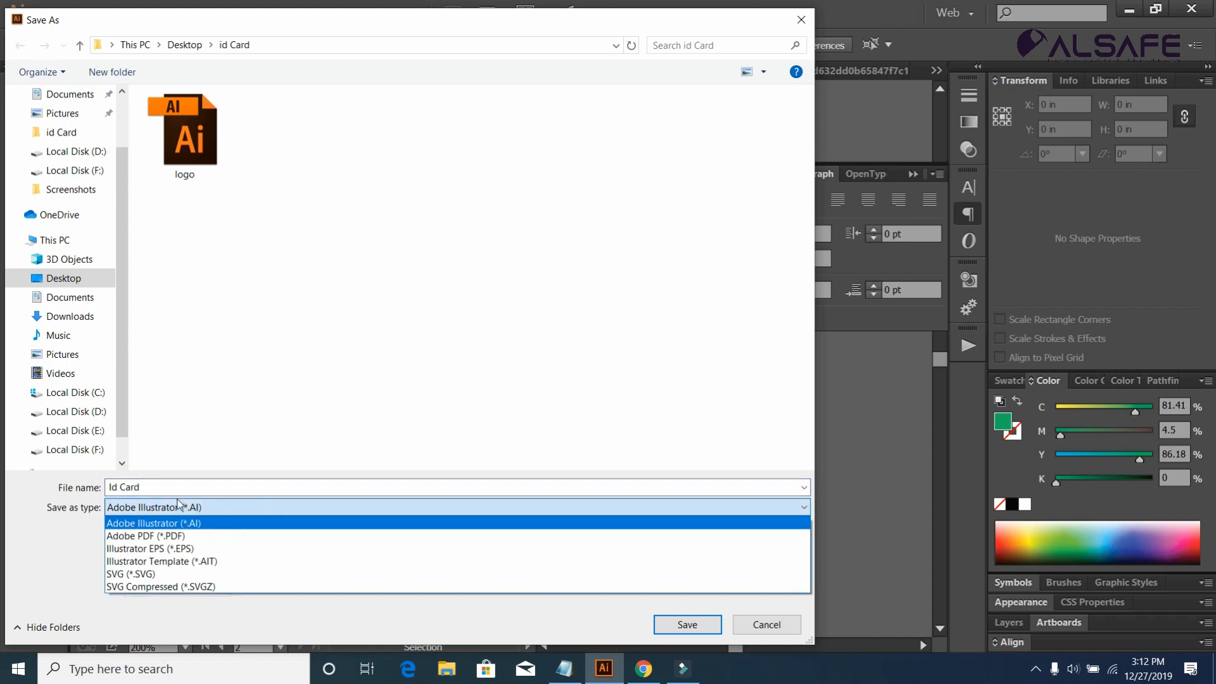
left_click(185, 549)
left_click(283, 483)
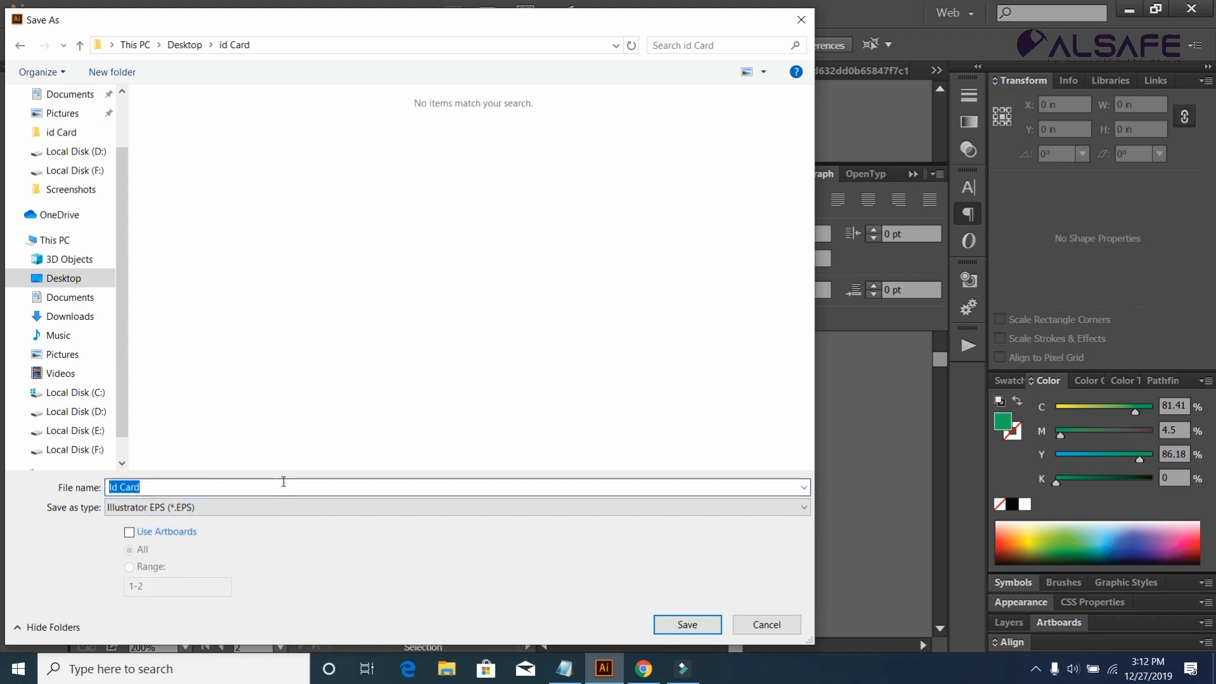
left_click(688, 628)
left_click(675, 579)
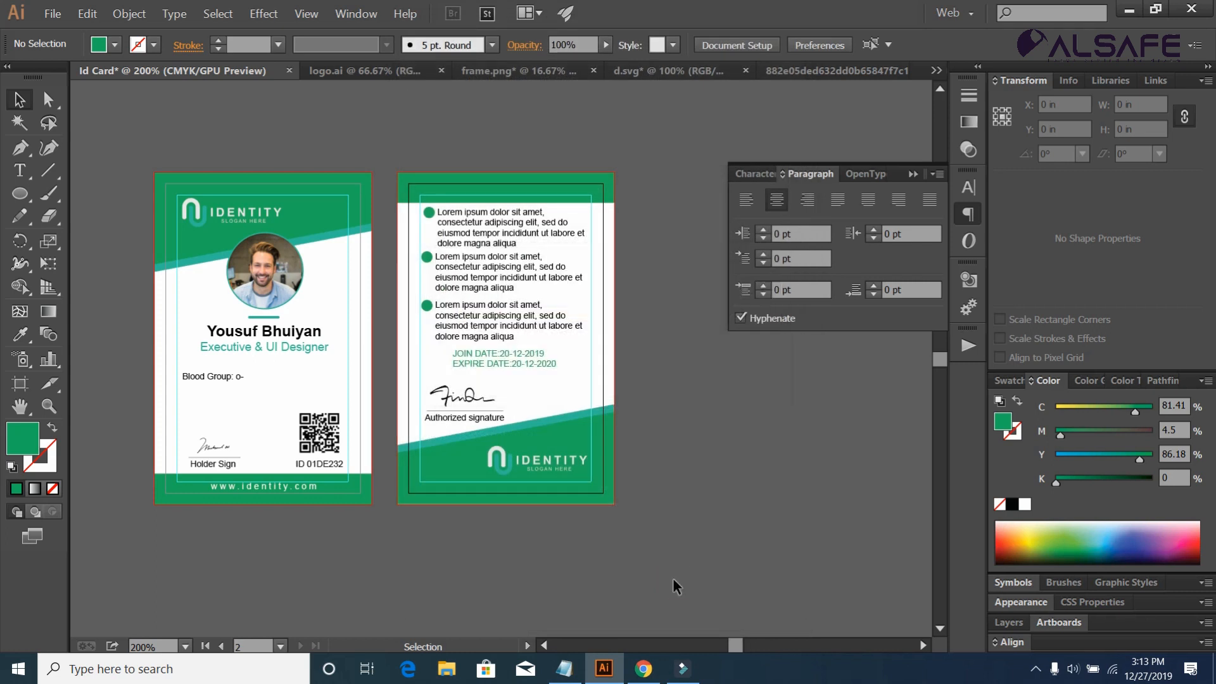